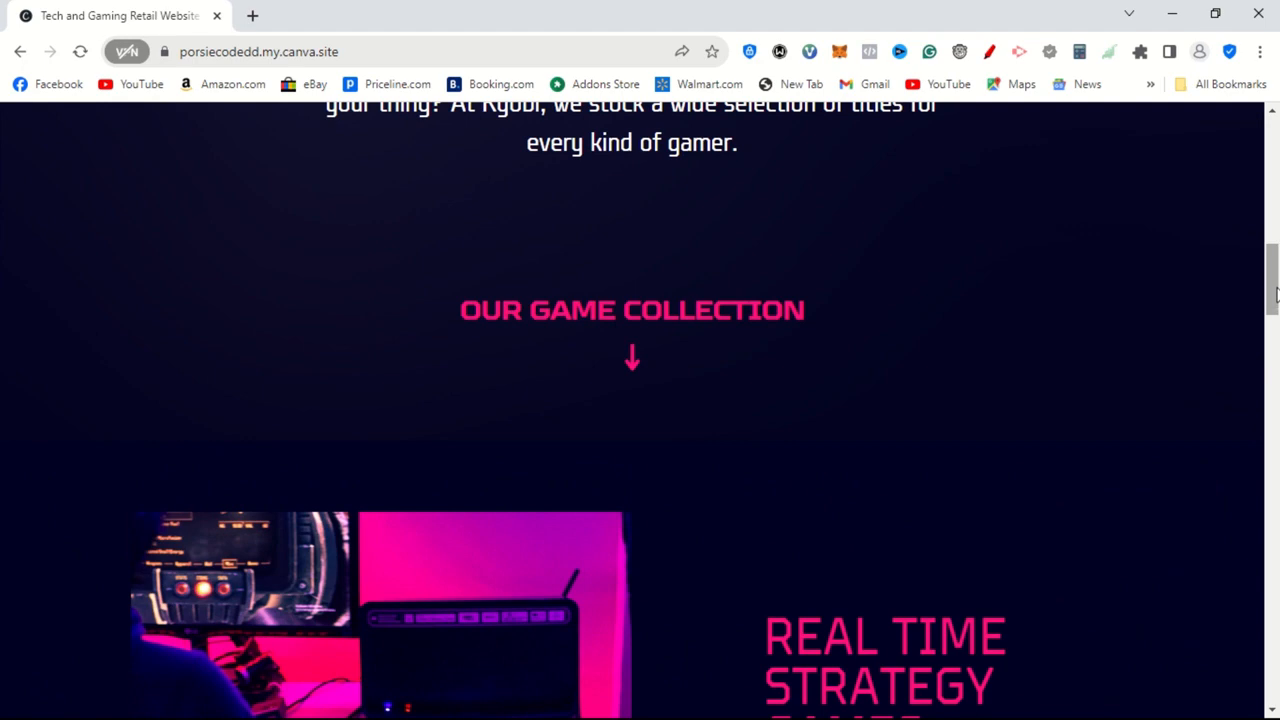
# Open canva.com in a new browser tab
pyautogui.moveTo(1276, 292); pyautogui.dragTo(1275, 180)
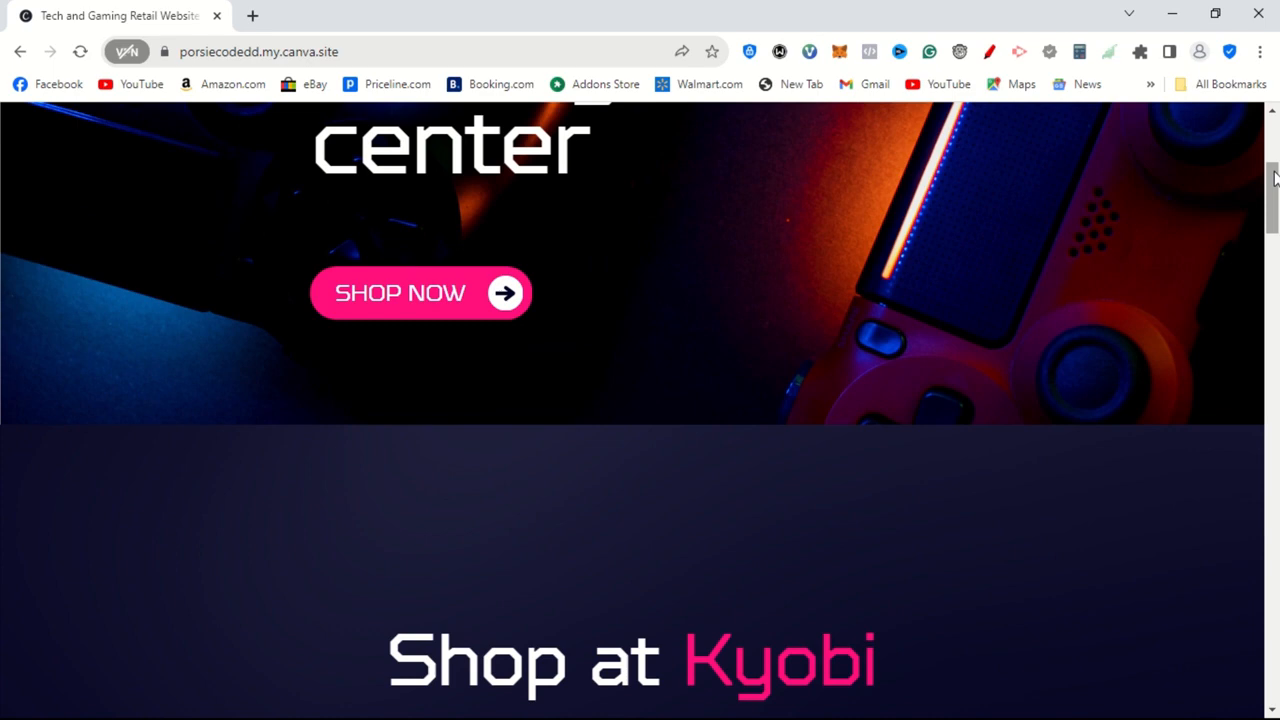
pyautogui.moveTo(1275, 178); pyautogui.dragTo(1275, 154)
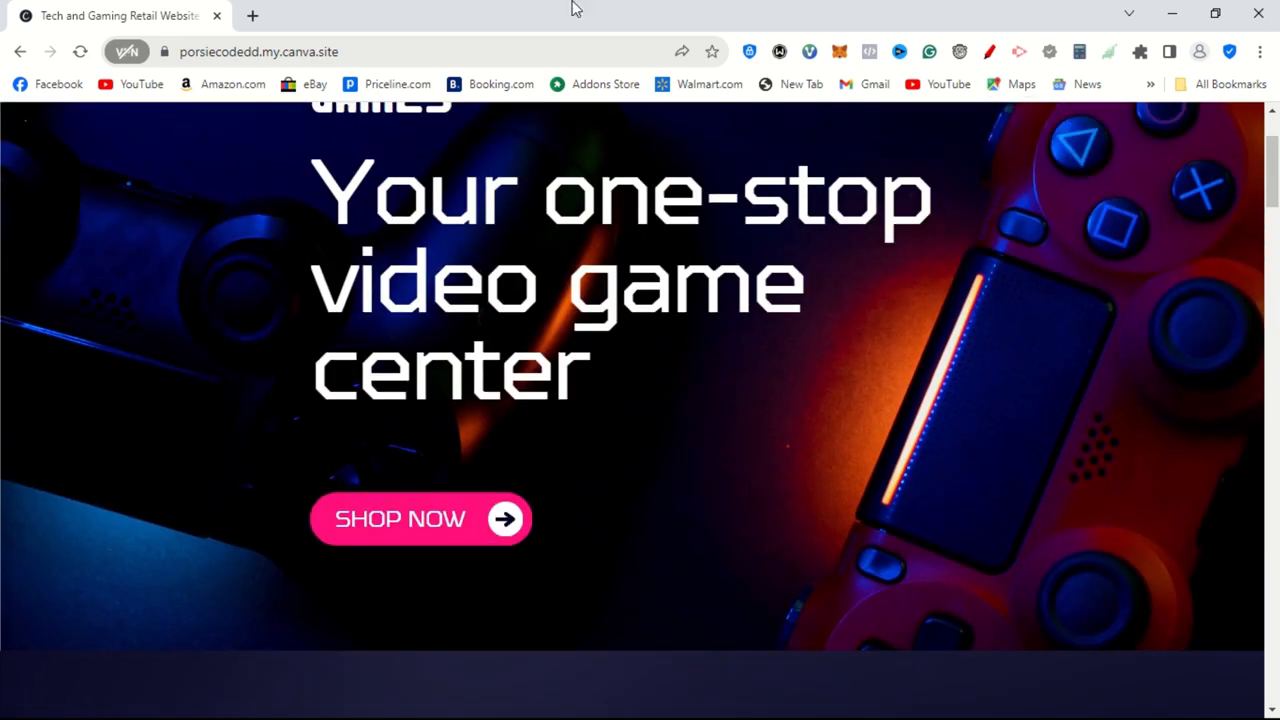
pyautogui.click(253, 17)
pyautogui.write('canva.com')
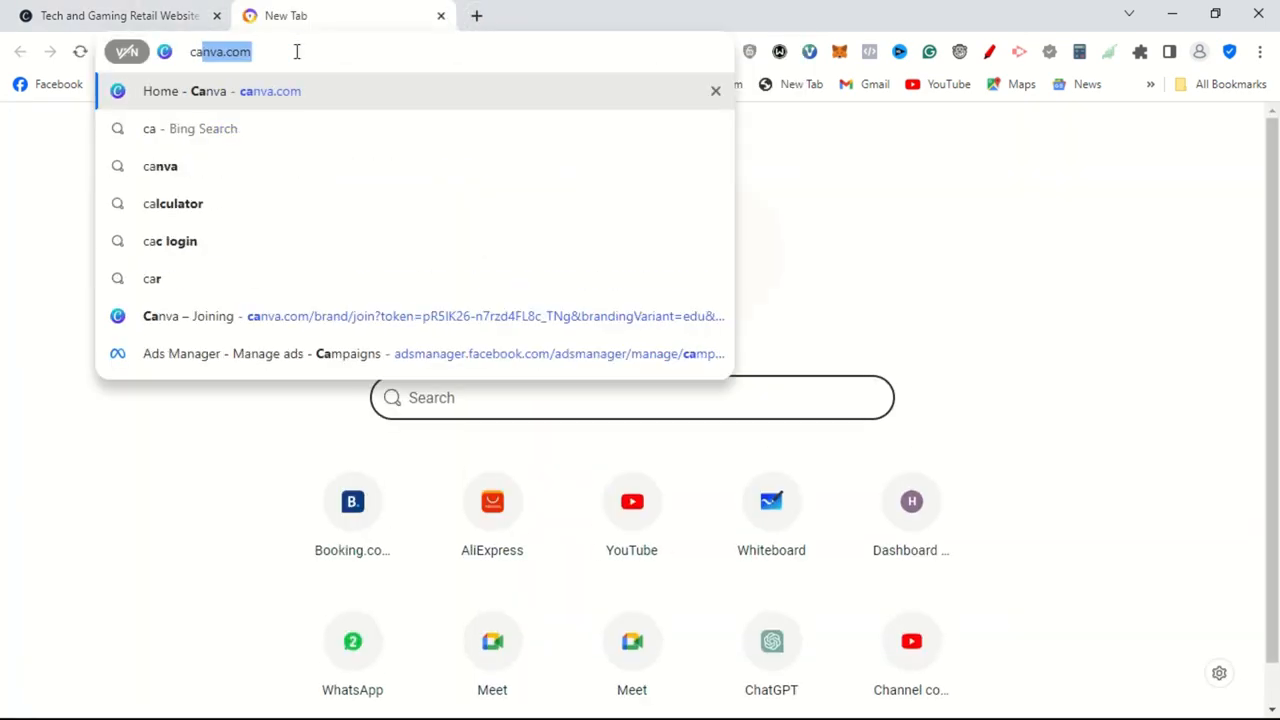
pyautogui.press('Return')
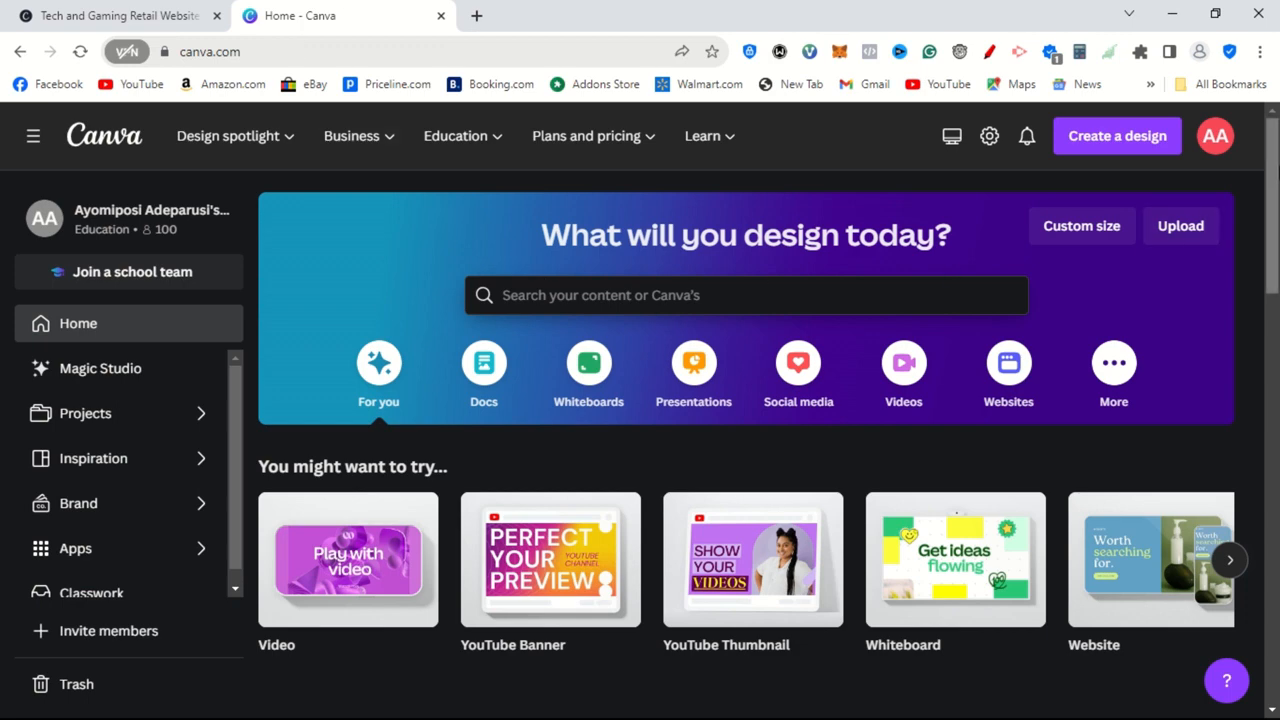
pyautogui.scroll(-4, 1212, 252)
pyautogui.scroll(4, 745, 450)
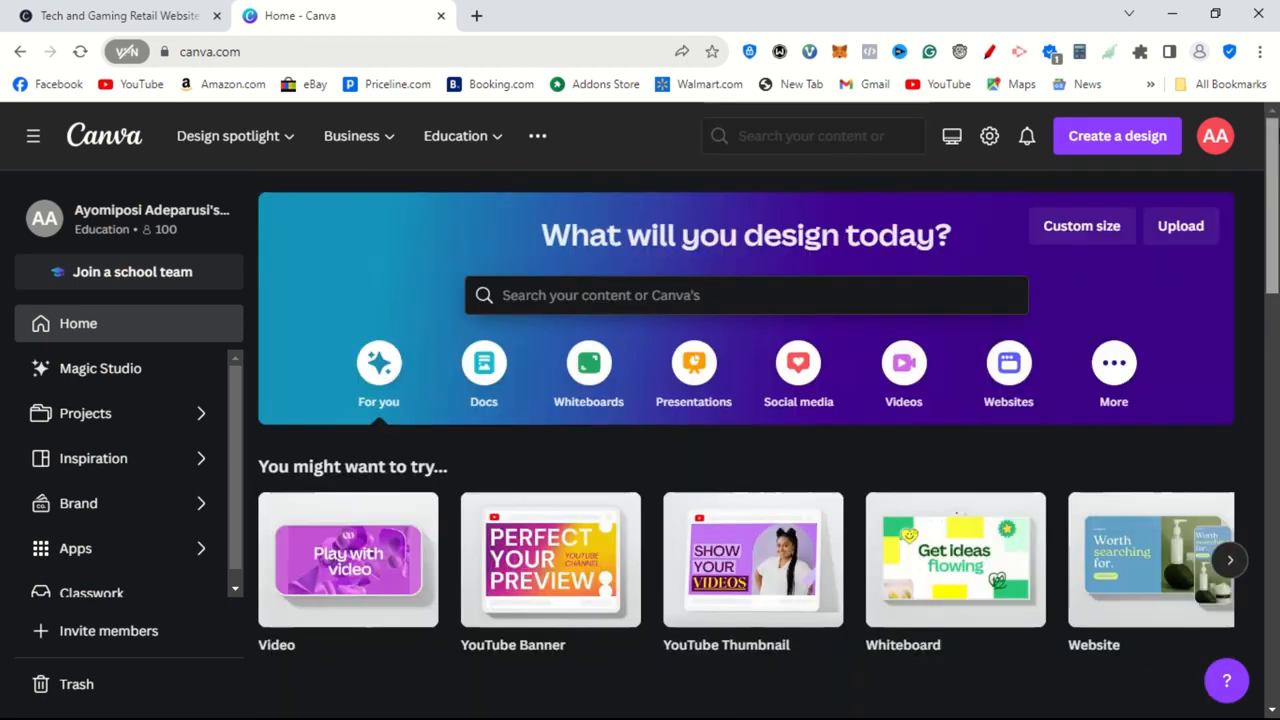
pyautogui.scroll(-1, 745, 450)
pyautogui.scroll(1, 745, 450)
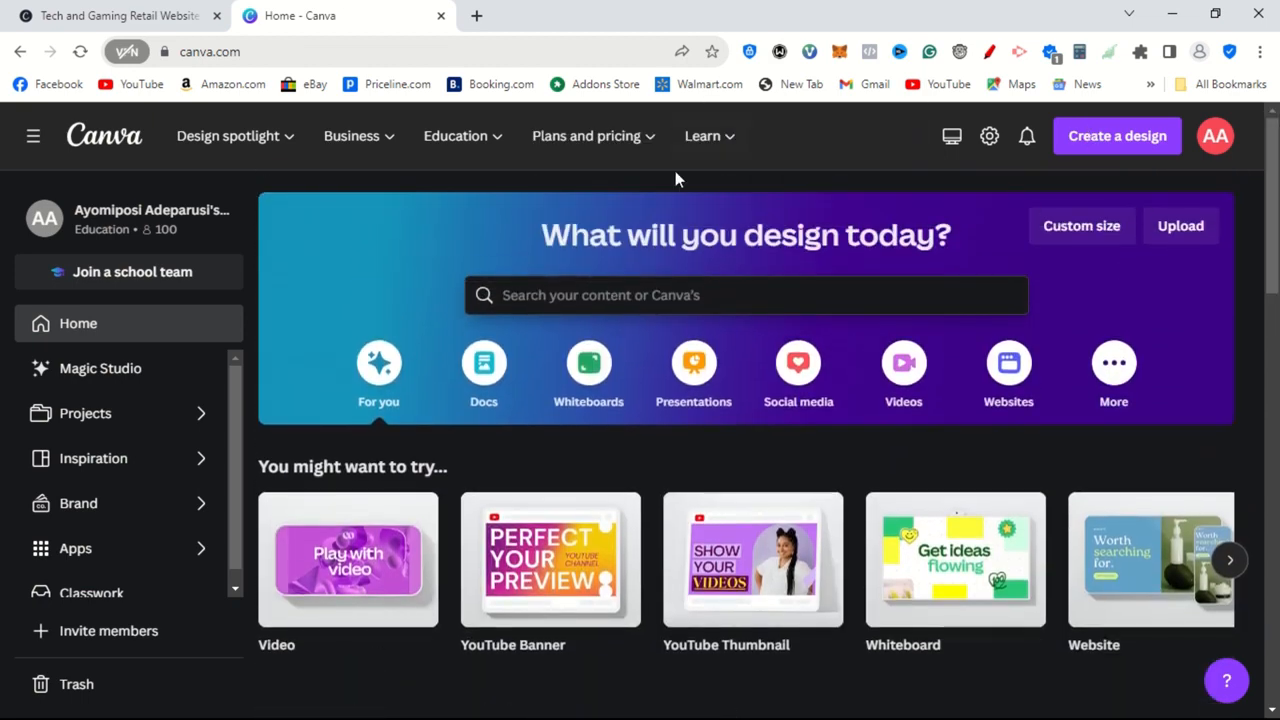
# Search the Canva templates for "portfolio"
pyautogui.click(636, 295)
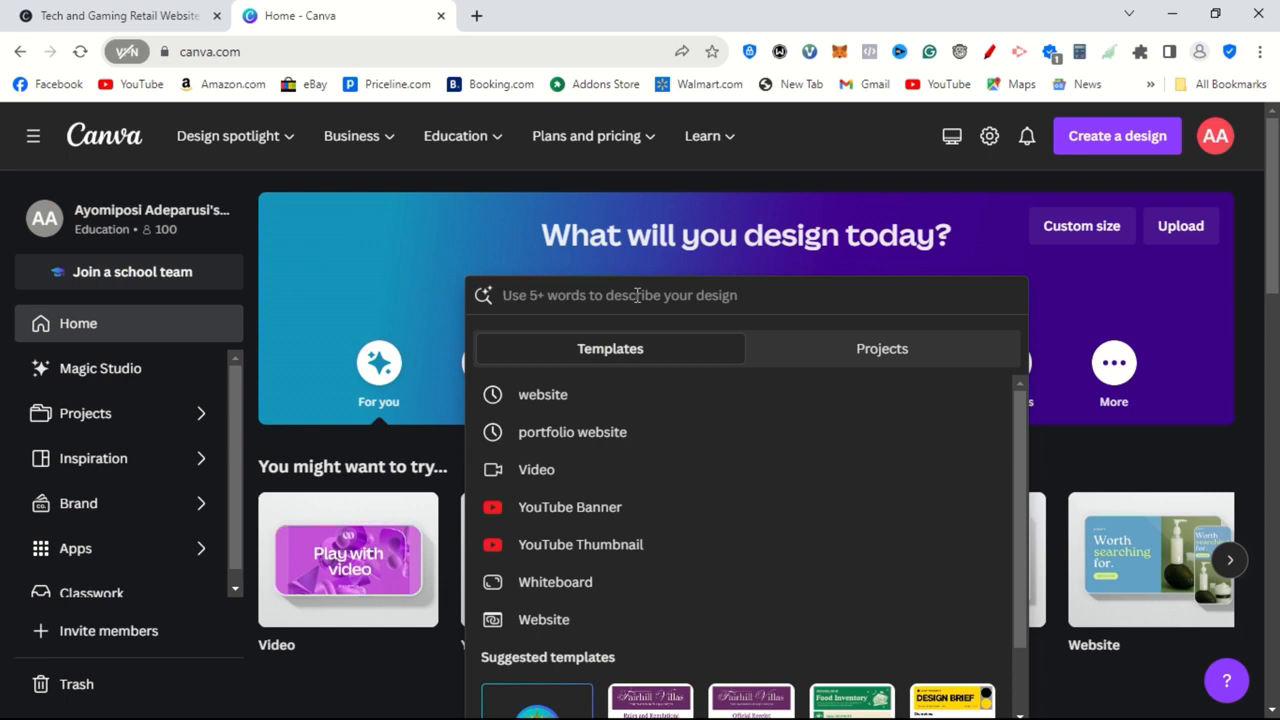
pyautogui.write('port')
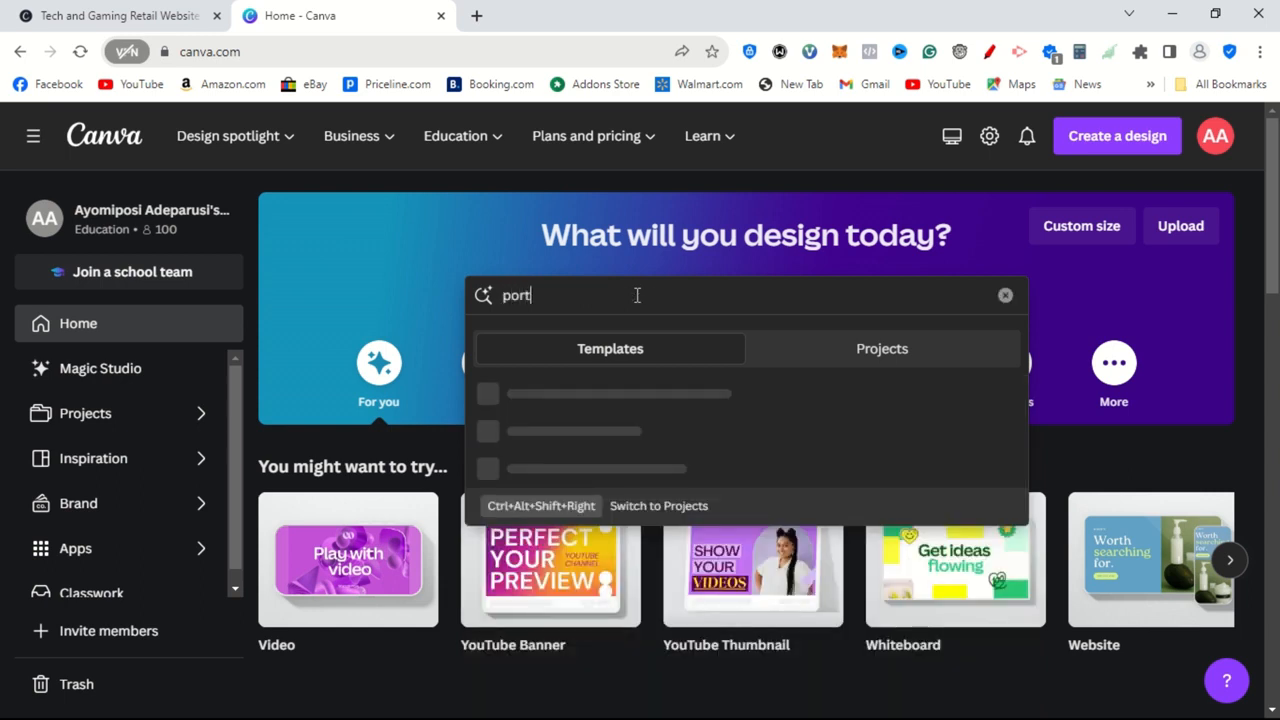
pyautogui.write('fo')
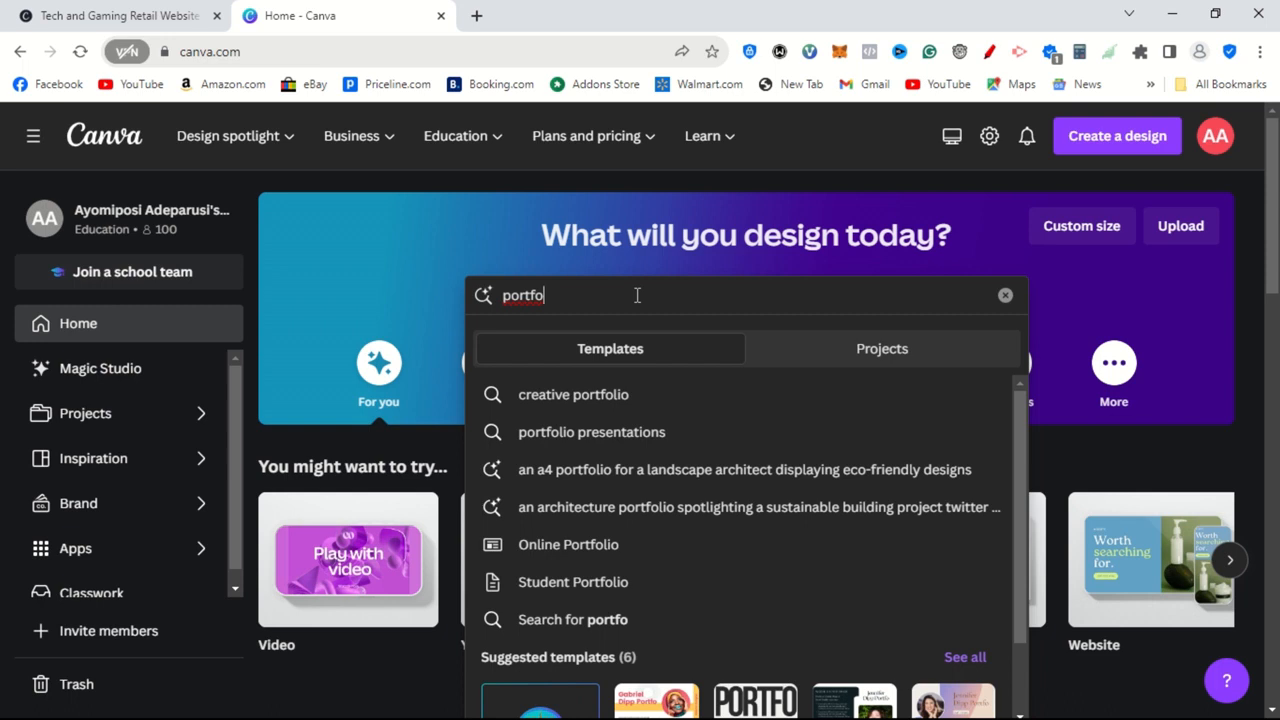
pyautogui.write('lio')
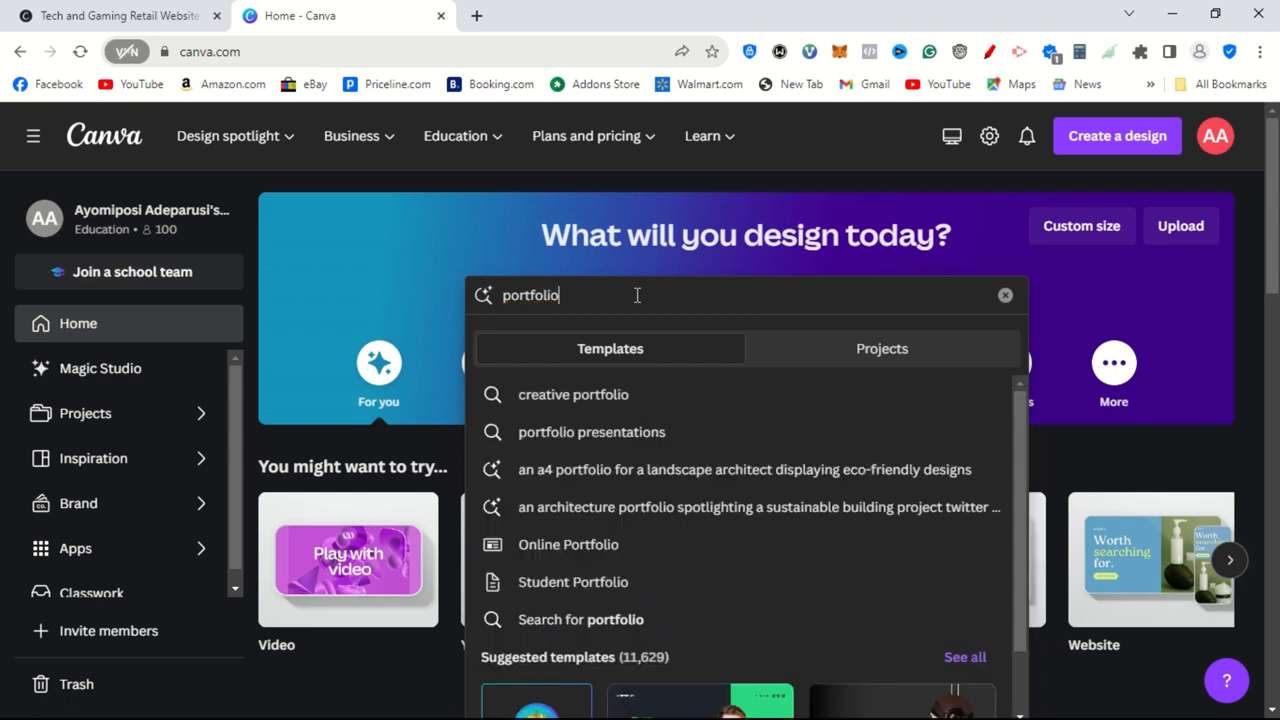
pyautogui.press('Return')
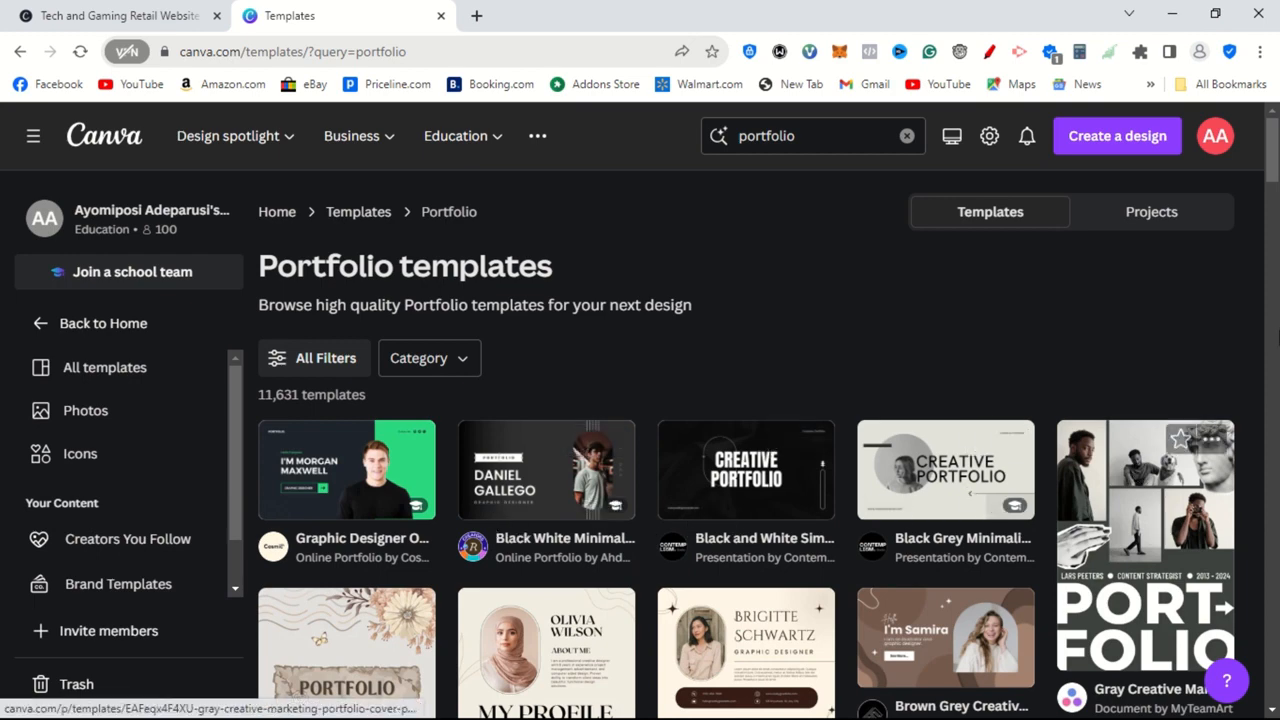
# Refine the template search to "portfolio website"
pyautogui.moveTo(1271, 164)
pyautogui.mouseDown()
pyautogui.moveTo(1275, 189)
pyautogui.moveTo(1276, 160)
pyautogui.mouseUp()
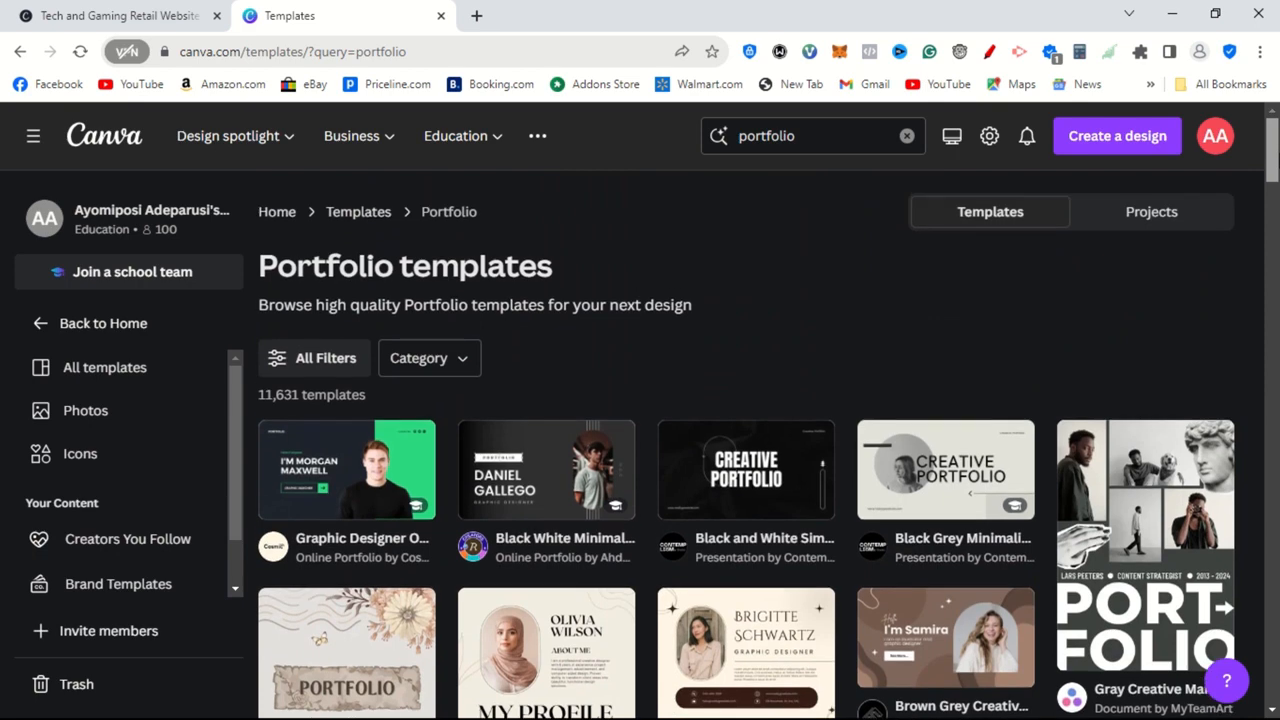
pyautogui.scroll(-1, 974, 194)
pyautogui.scroll(1, 974, 194)
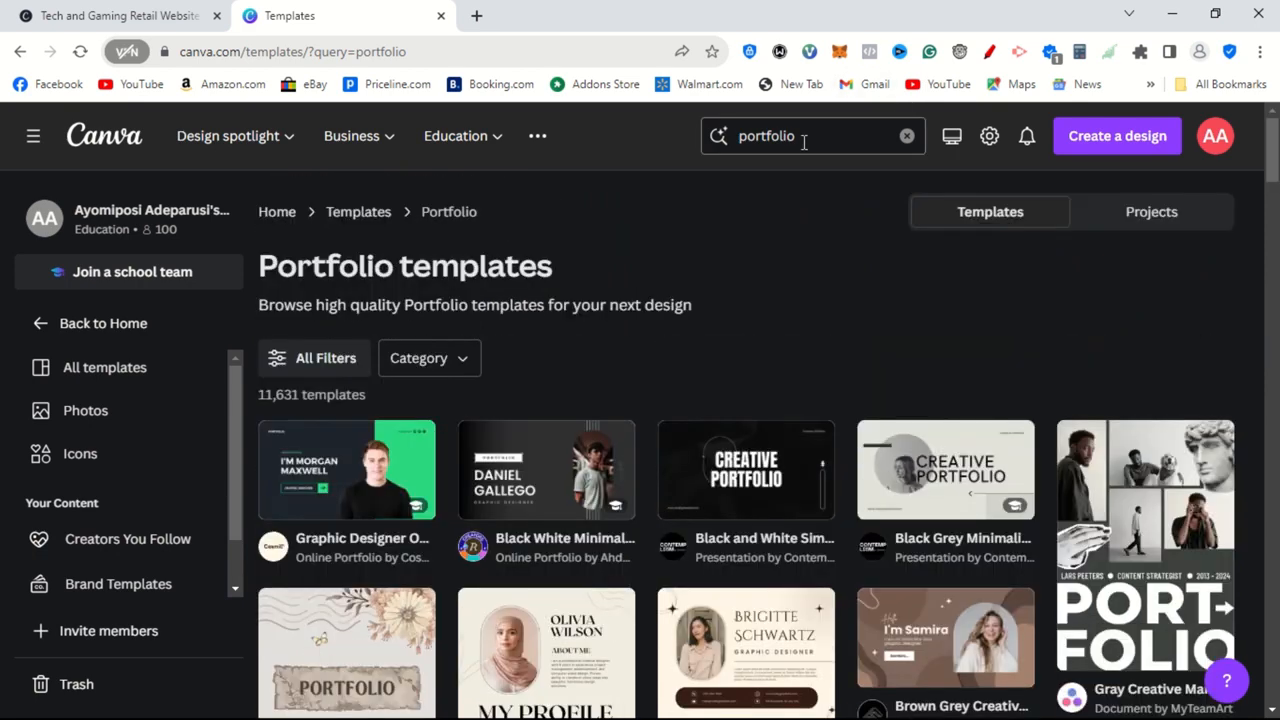
pyautogui.click(803, 137)
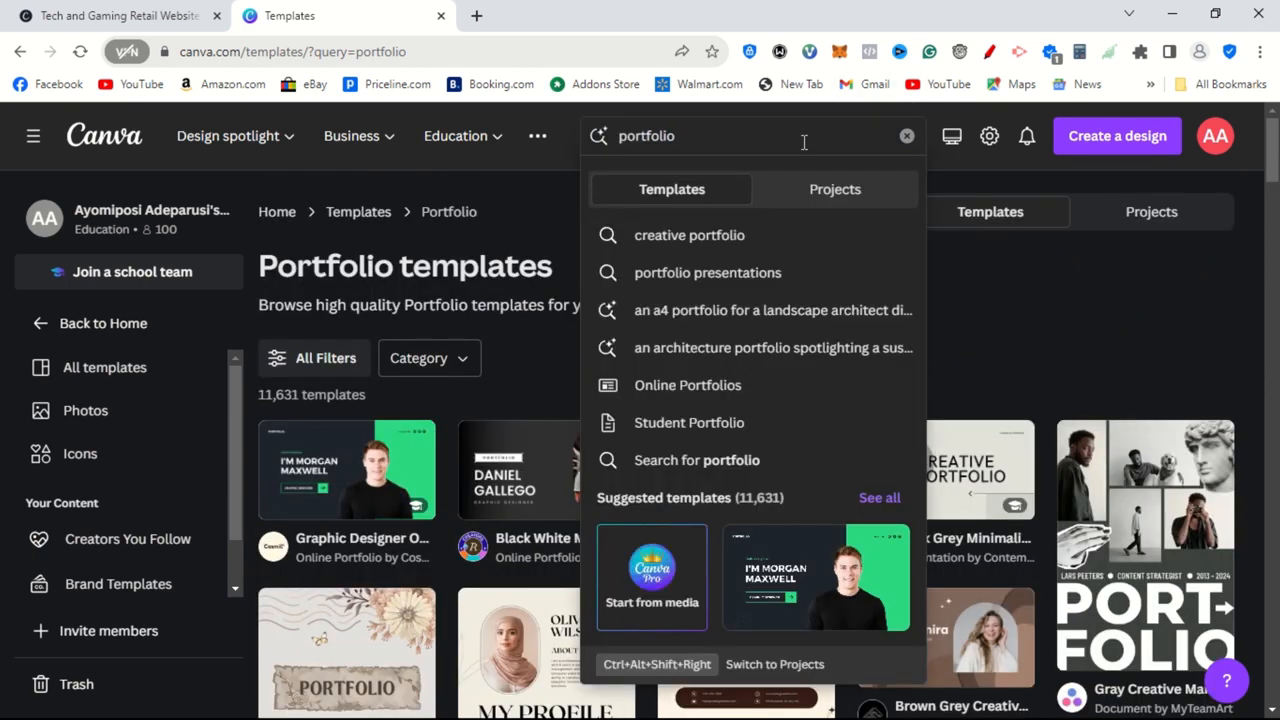
pyautogui.write('website')
pyautogui.press('Return')
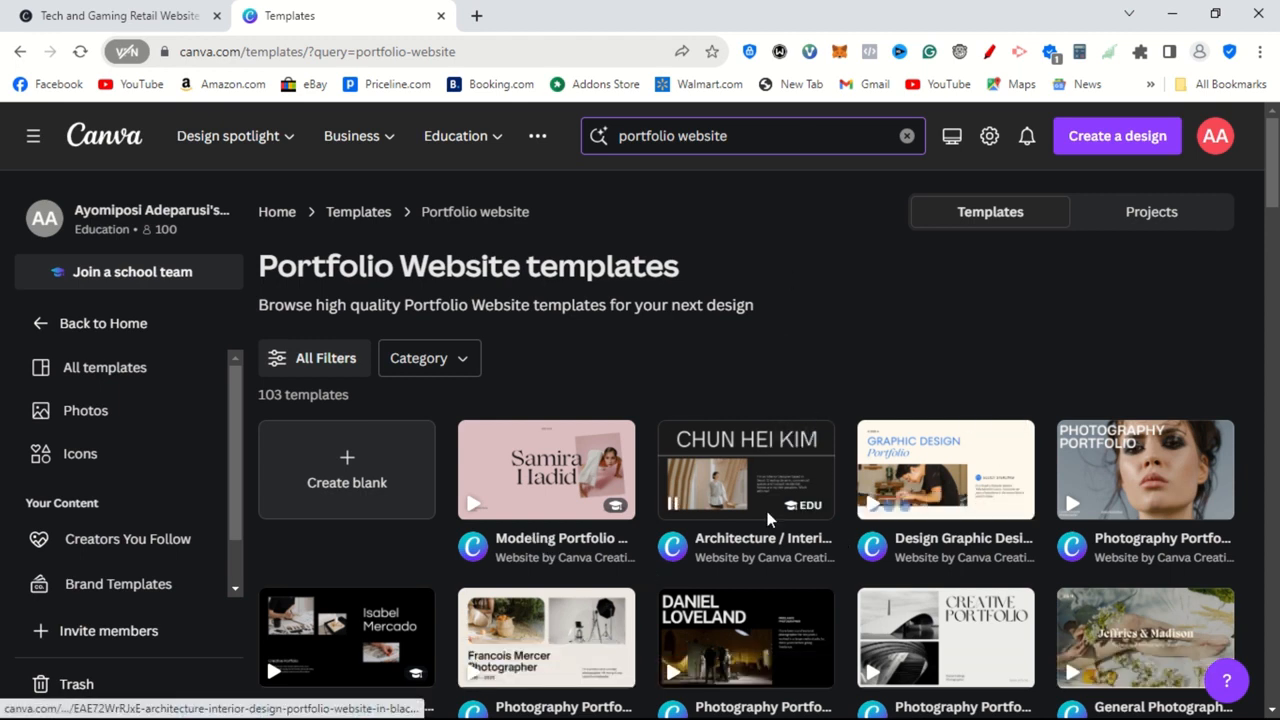
# Find the black "Welcome to My Design Portfolio" graphic design website template among the results and open it for customizing
pyautogui.scroll(-3, 760, 430)
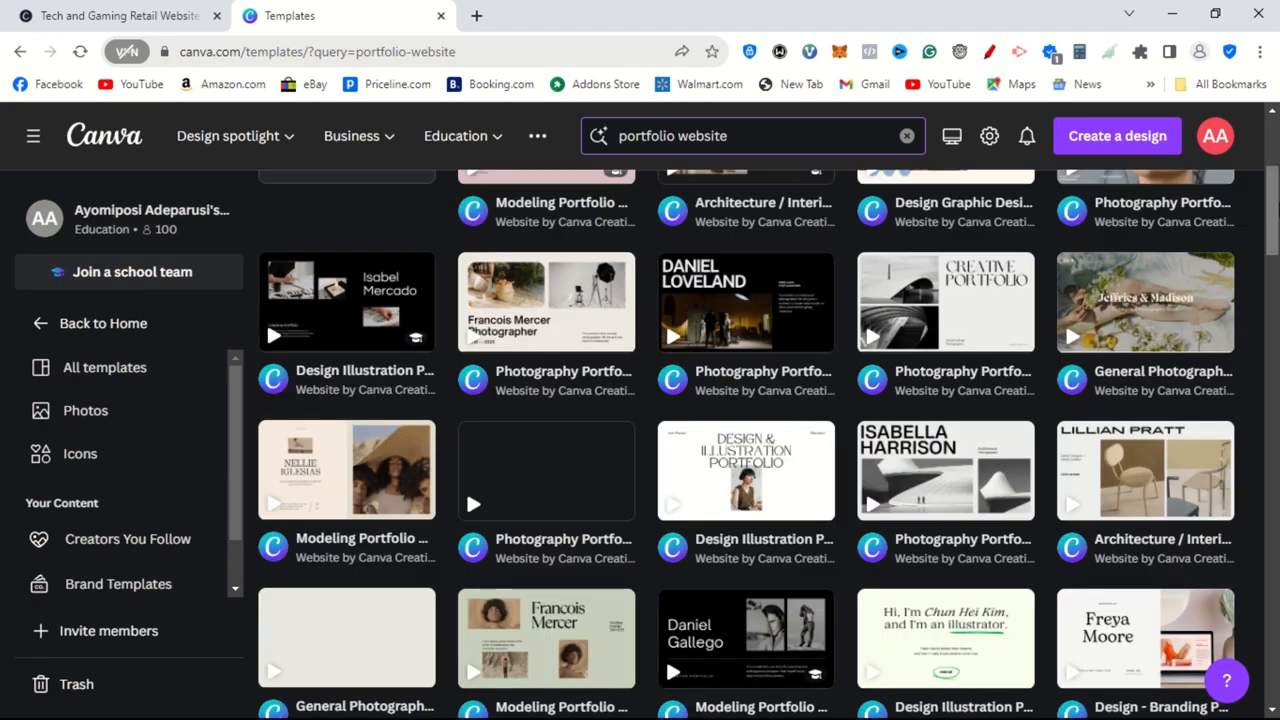
pyautogui.scroll(-3, 760, 440)
pyautogui.scroll(-2, 760, 440)
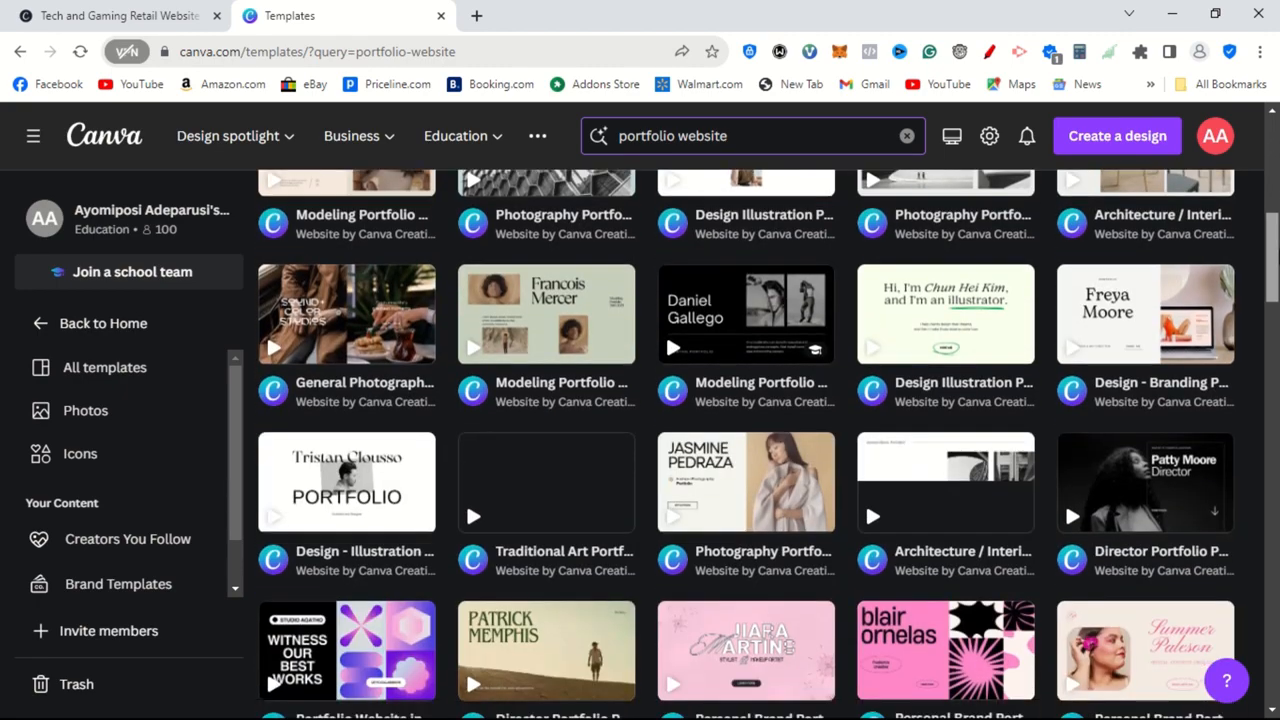
pyautogui.scroll(-2, 760, 440)
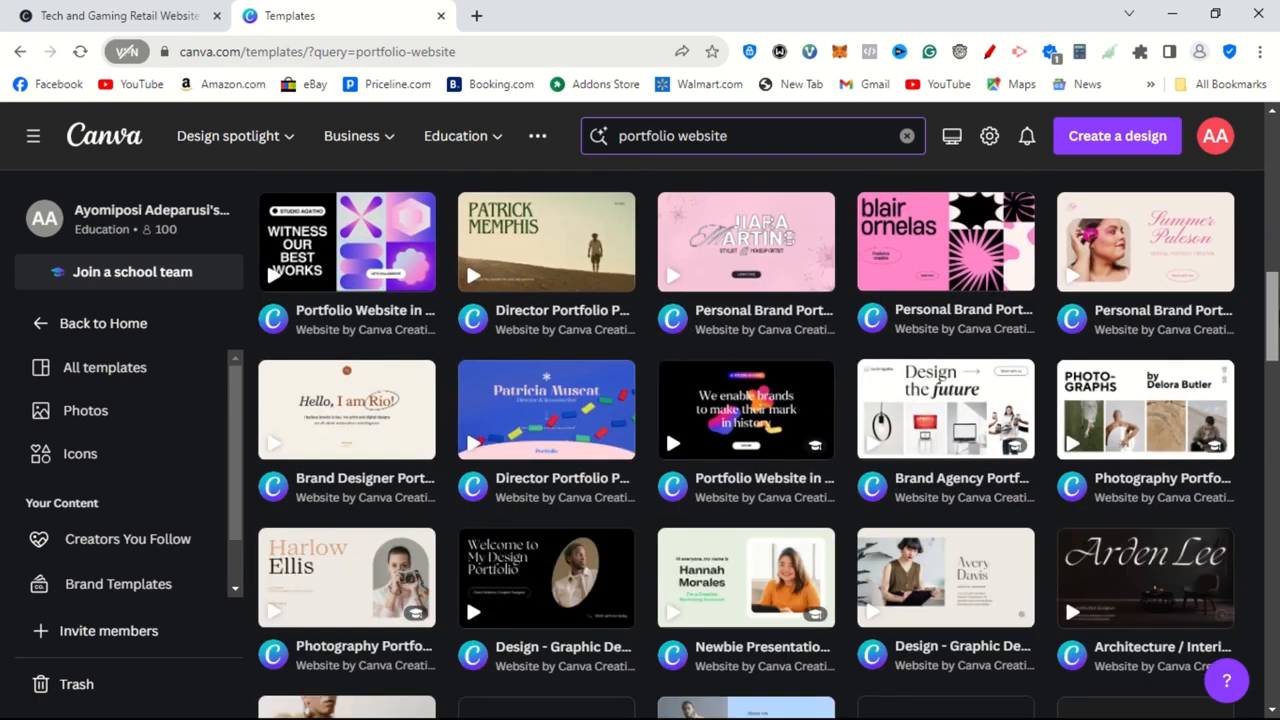
pyautogui.scroll(-2, 760, 440)
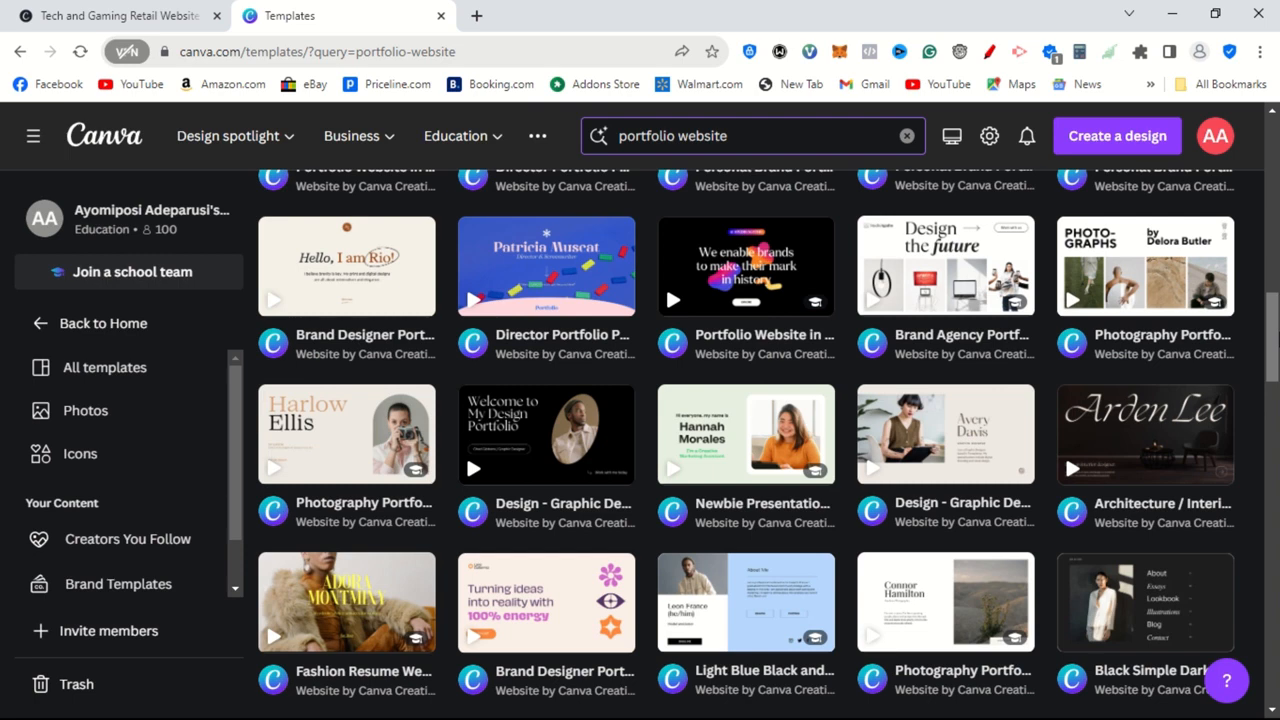
pyautogui.moveTo(1277, 342)
pyautogui.mouseDown()
pyautogui.moveTo(1277, 370)
pyautogui.moveTo(1277, 330)
pyautogui.mouseUp()
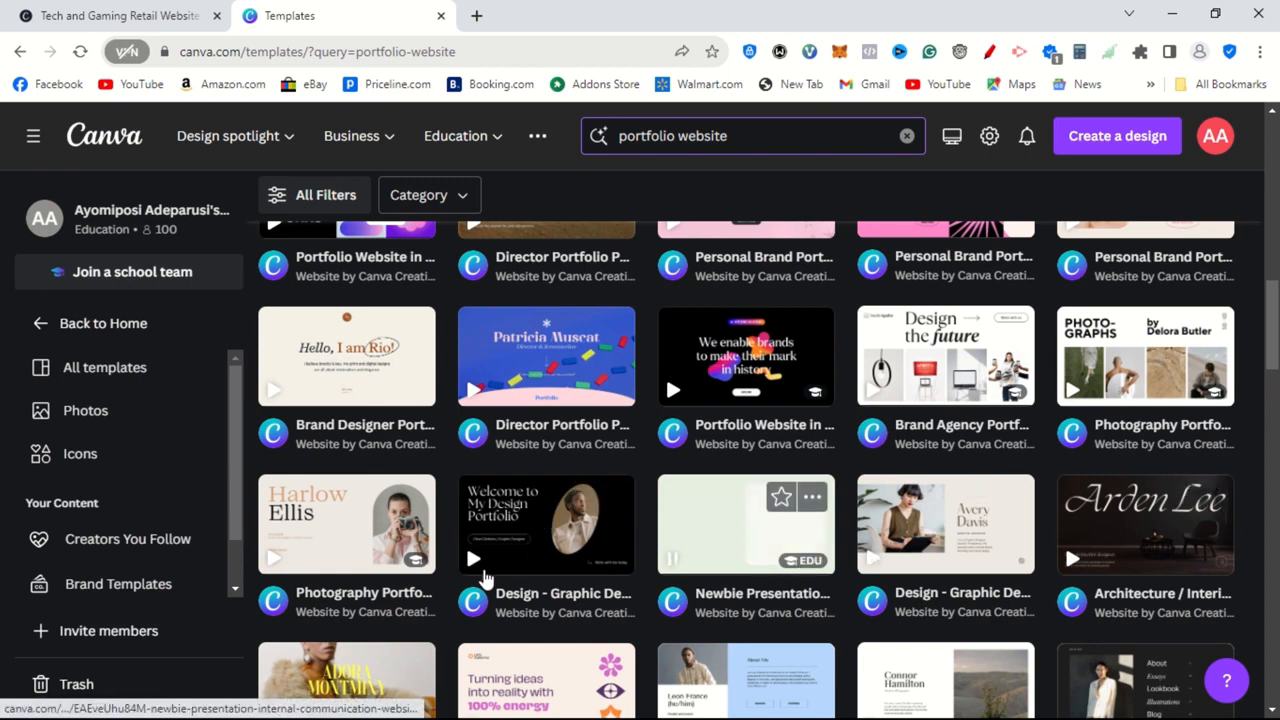
pyautogui.middleClick(519, 526)
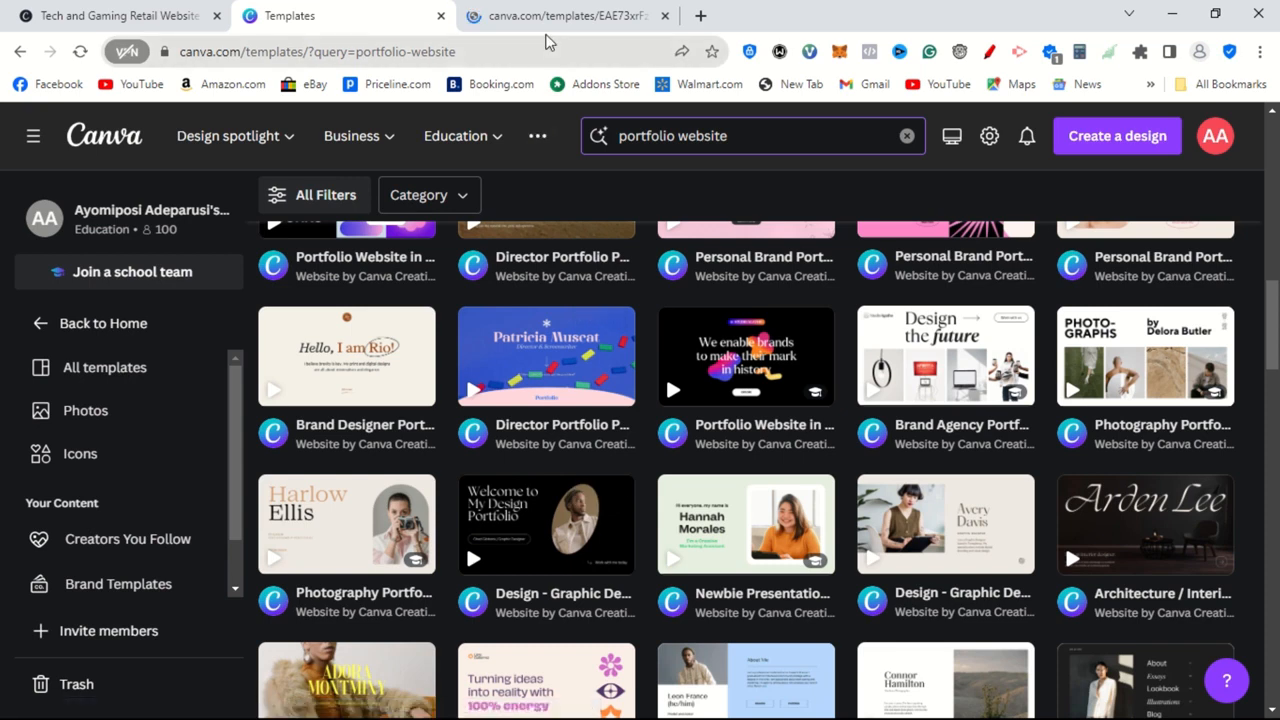
pyautogui.click(560, 16)
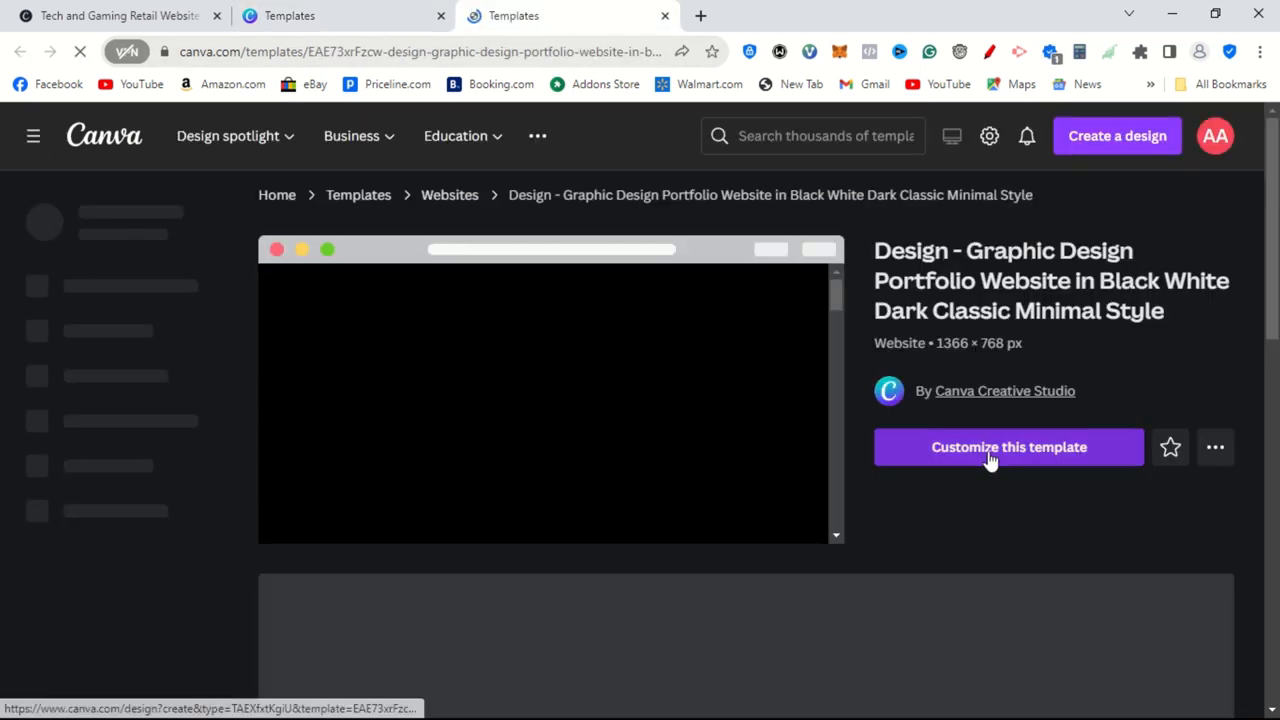
pyautogui.click(993, 452)
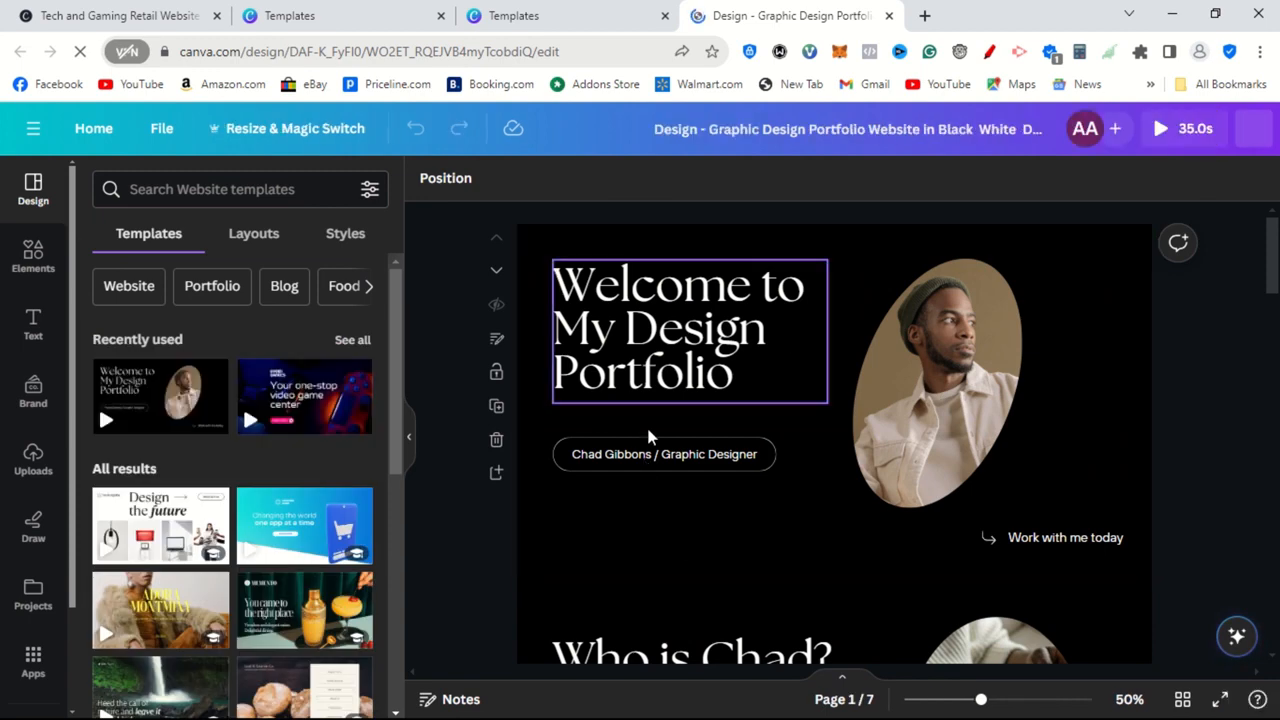
# Replace the portrait in the first page's oval frame with the uploaded image of the robot made of speakers
pyautogui.click(660, 350)
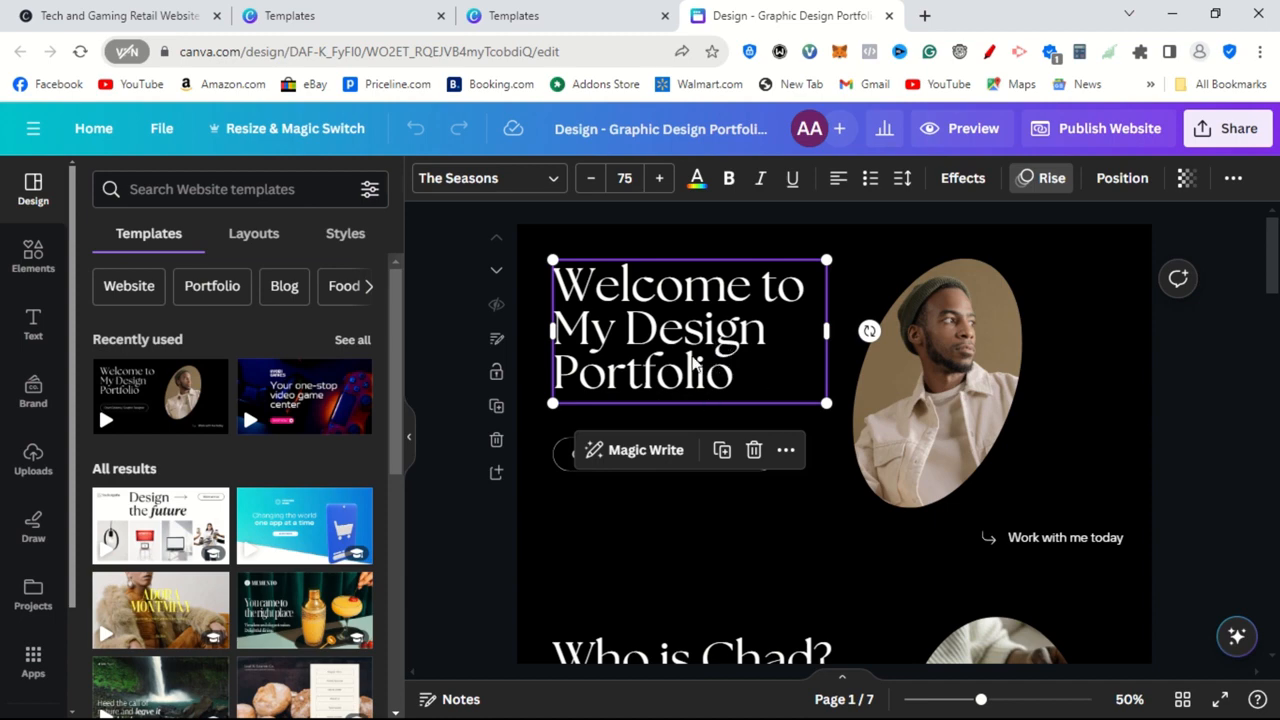
pyautogui.click(913, 395)
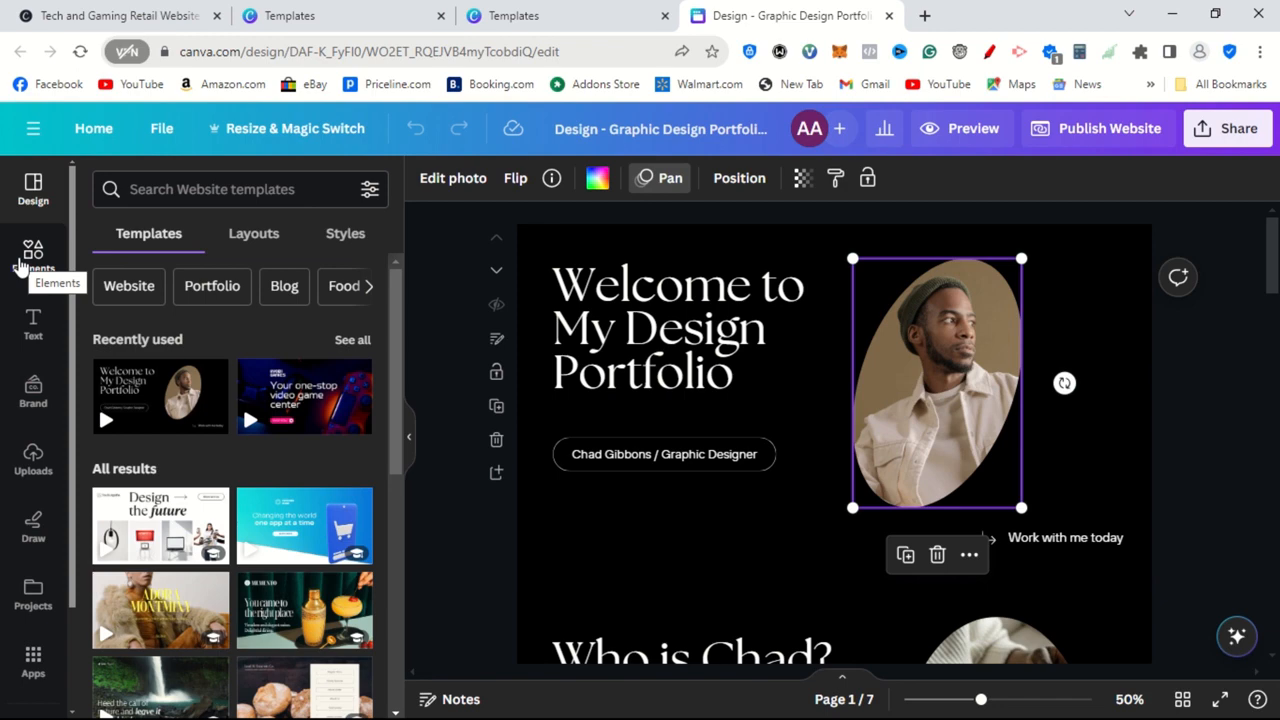
pyautogui.click(27, 472)
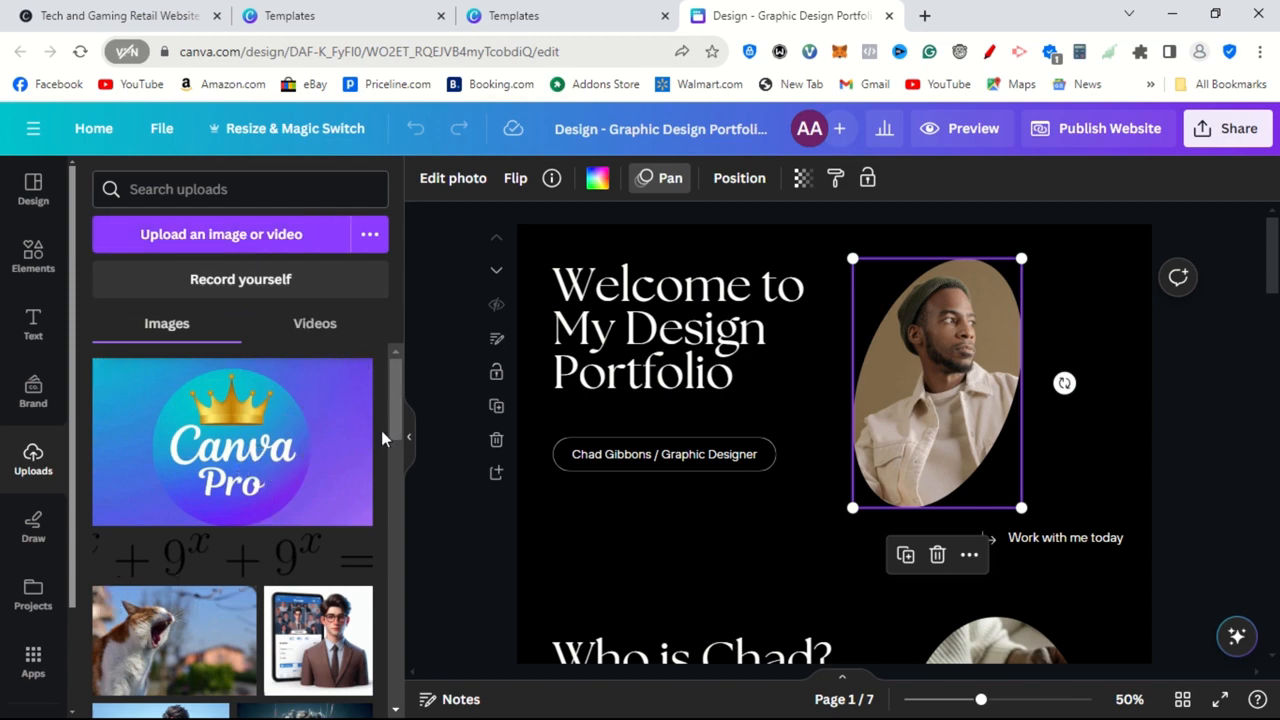
pyautogui.click(255, 236)
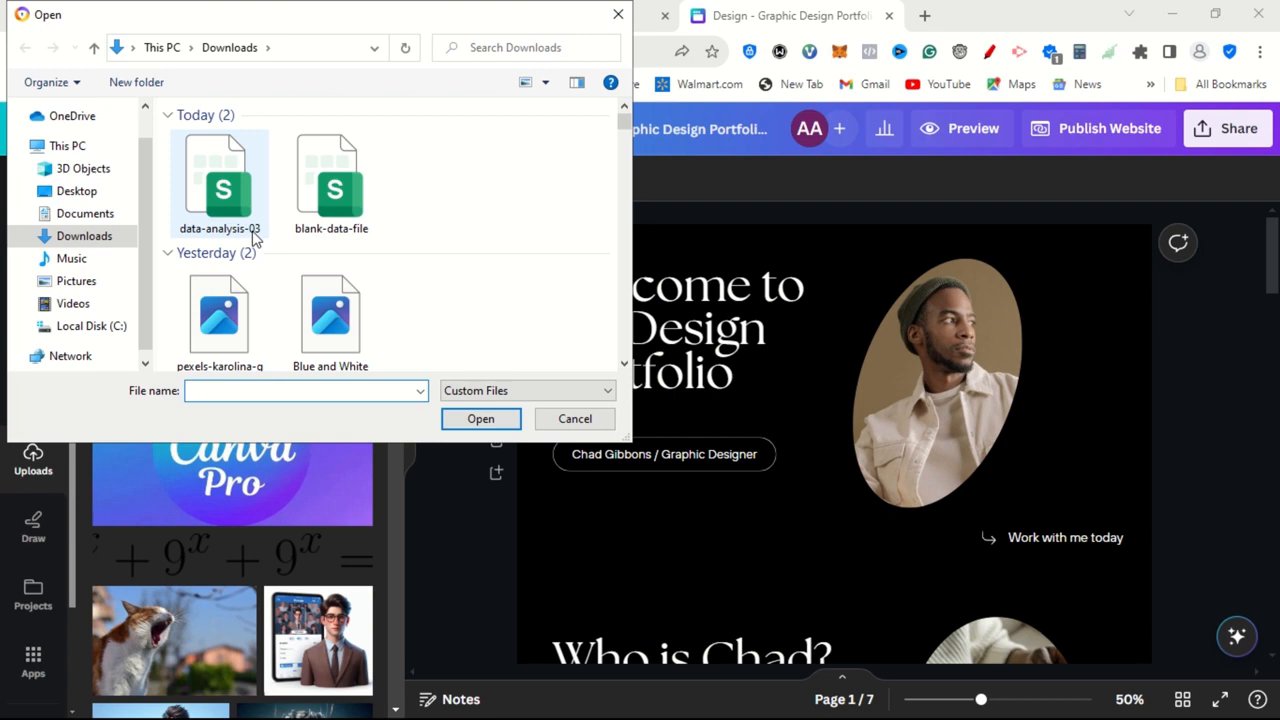
pyautogui.click(572, 426)
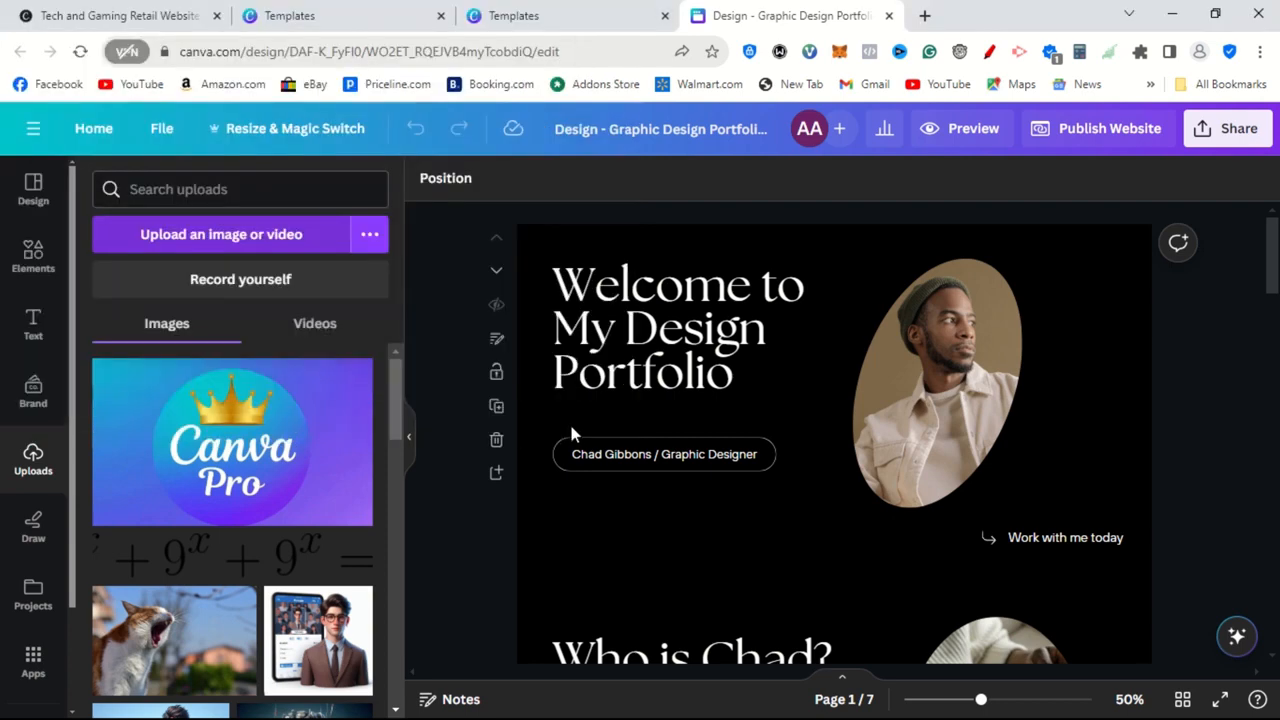
pyautogui.moveTo(392, 393); pyautogui.dragTo(380, 478)
pyautogui.moveTo(315, 485)
pyautogui.mouseDown()
pyautogui.moveTo(860, 478)
pyautogui.moveTo(900, 400)
pyautogui.moveTo(505, 486)
pyautogui.moveTo(300, 475)
pyautogui.mouseUp()
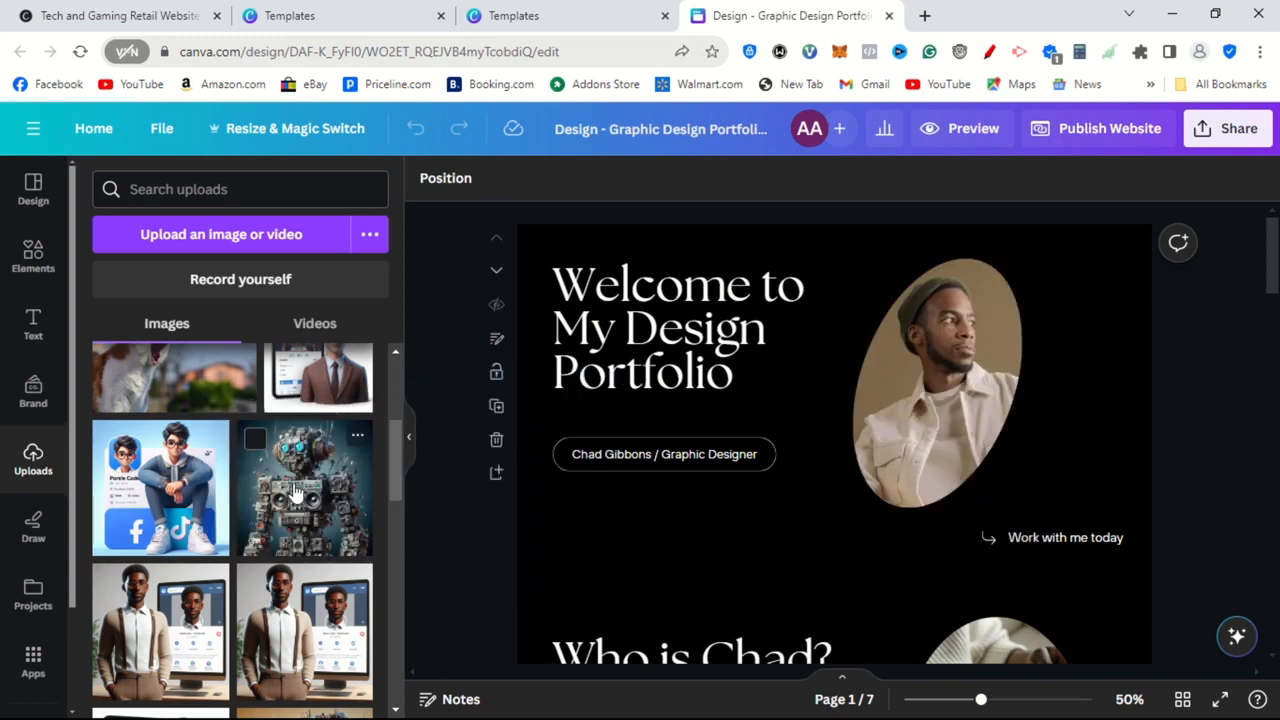
pyautogui.moveTo(295, 490); pyautogui.dragTo(898, 377)
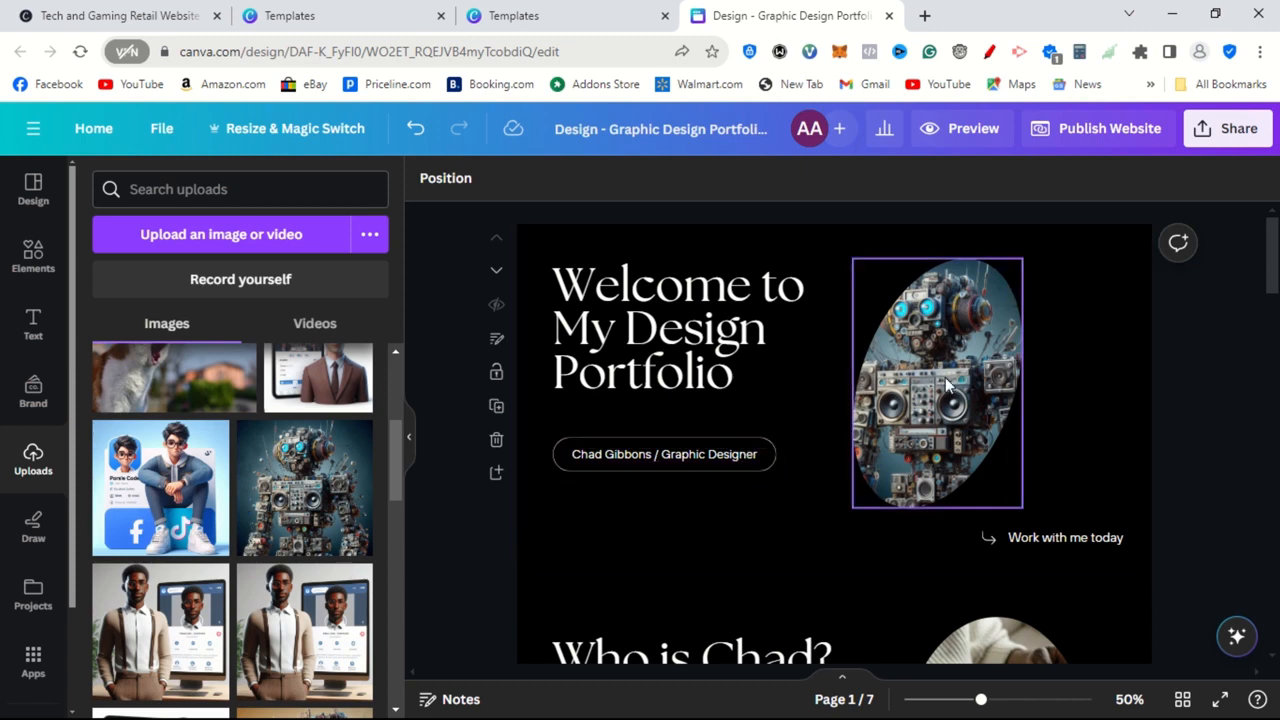
pyautogui.click(770, 450)
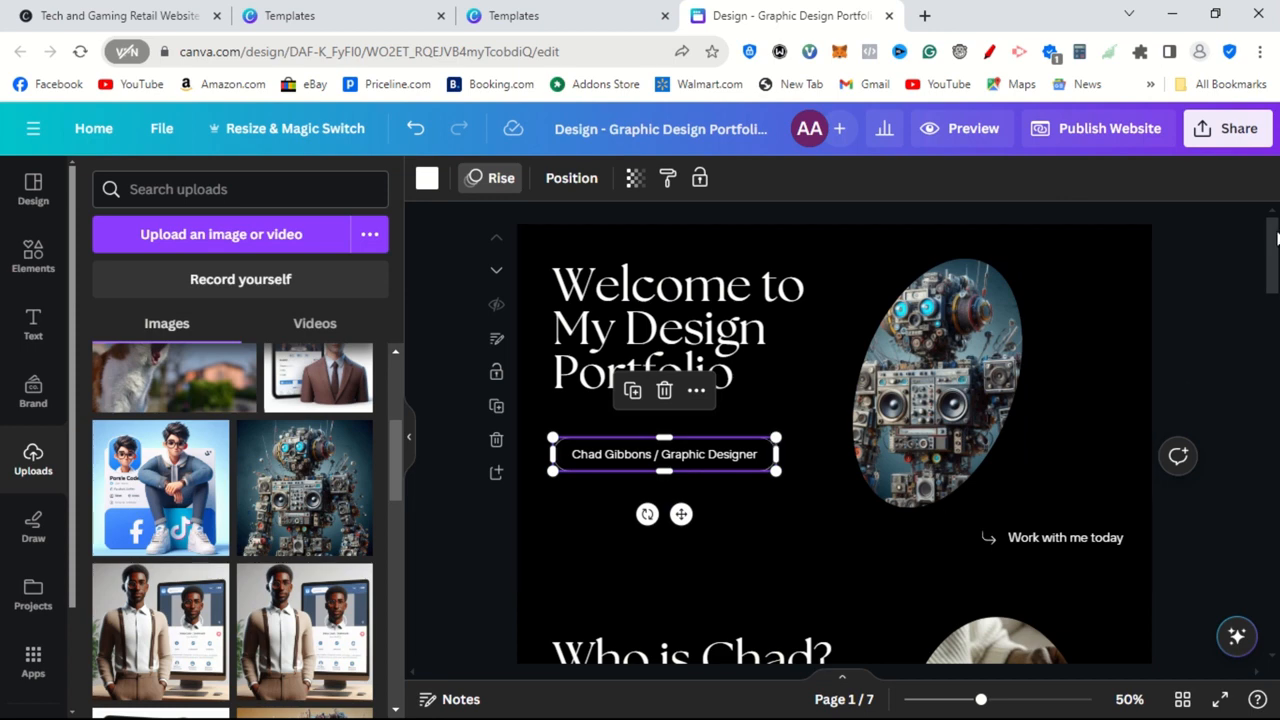
pyautogui.scroll(-2, 1274, 240)
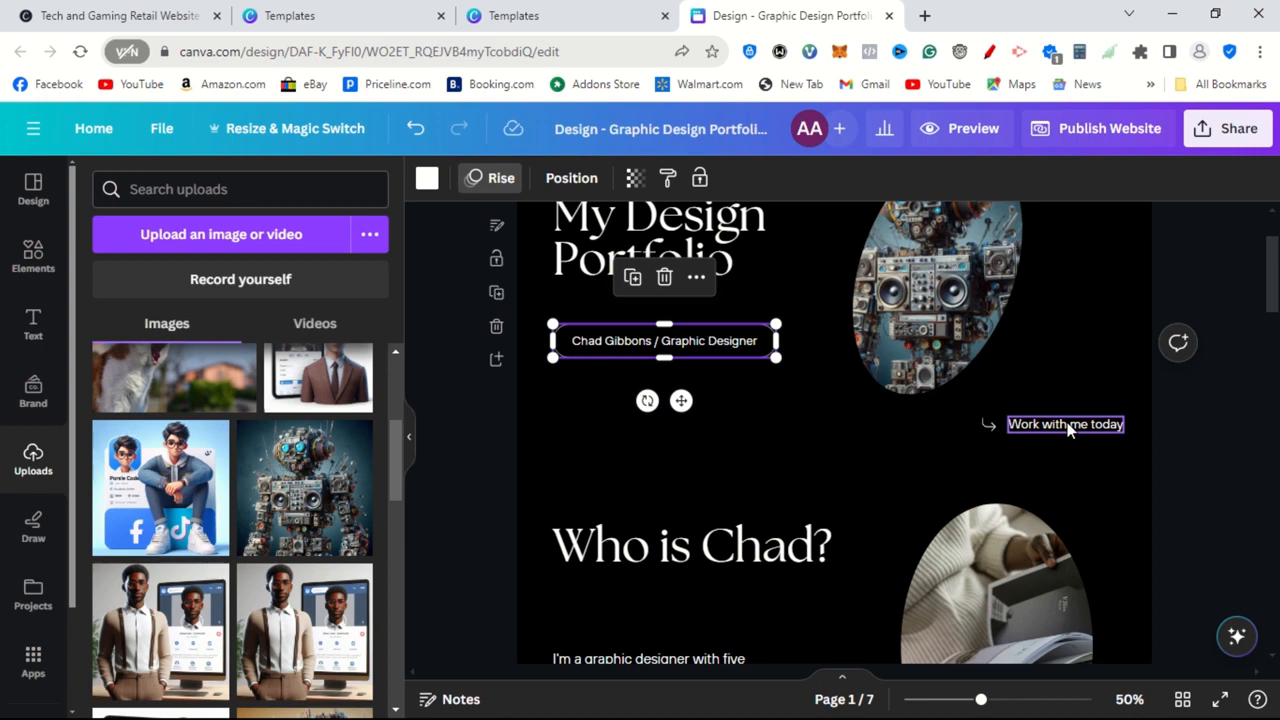
pyautogui.click(1068, 428)
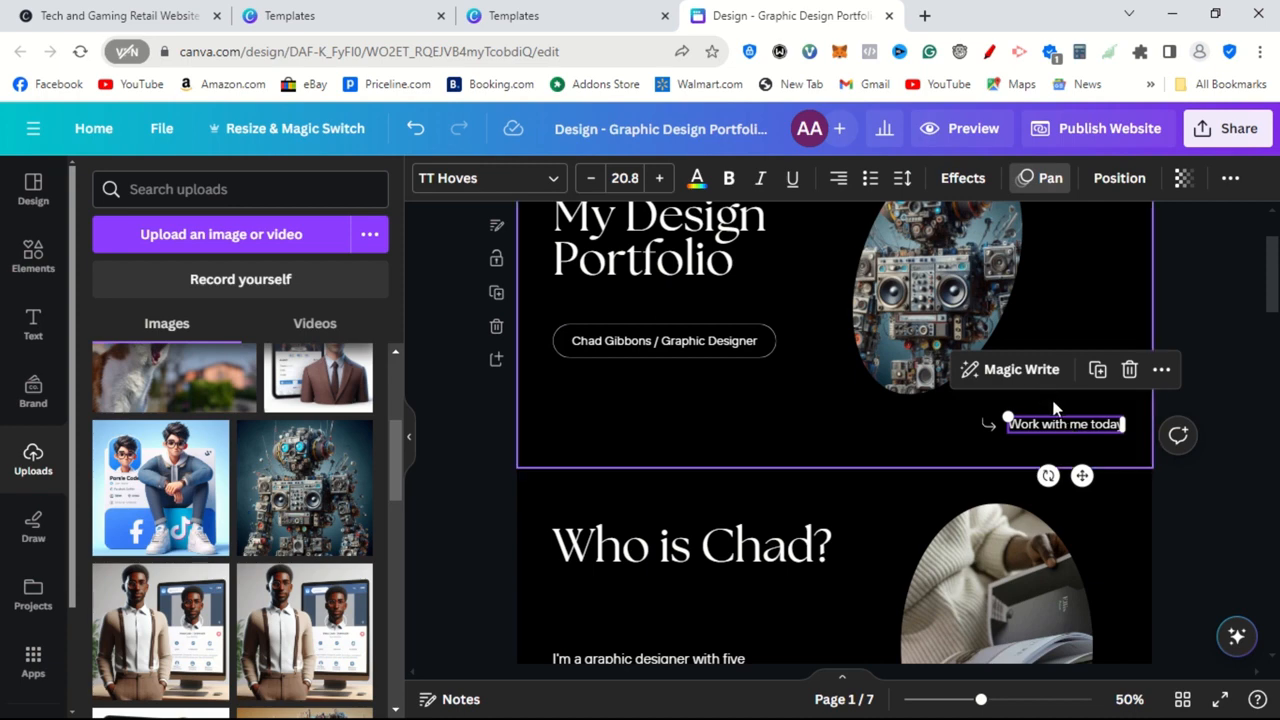
pyautogui.click(1053, 401)
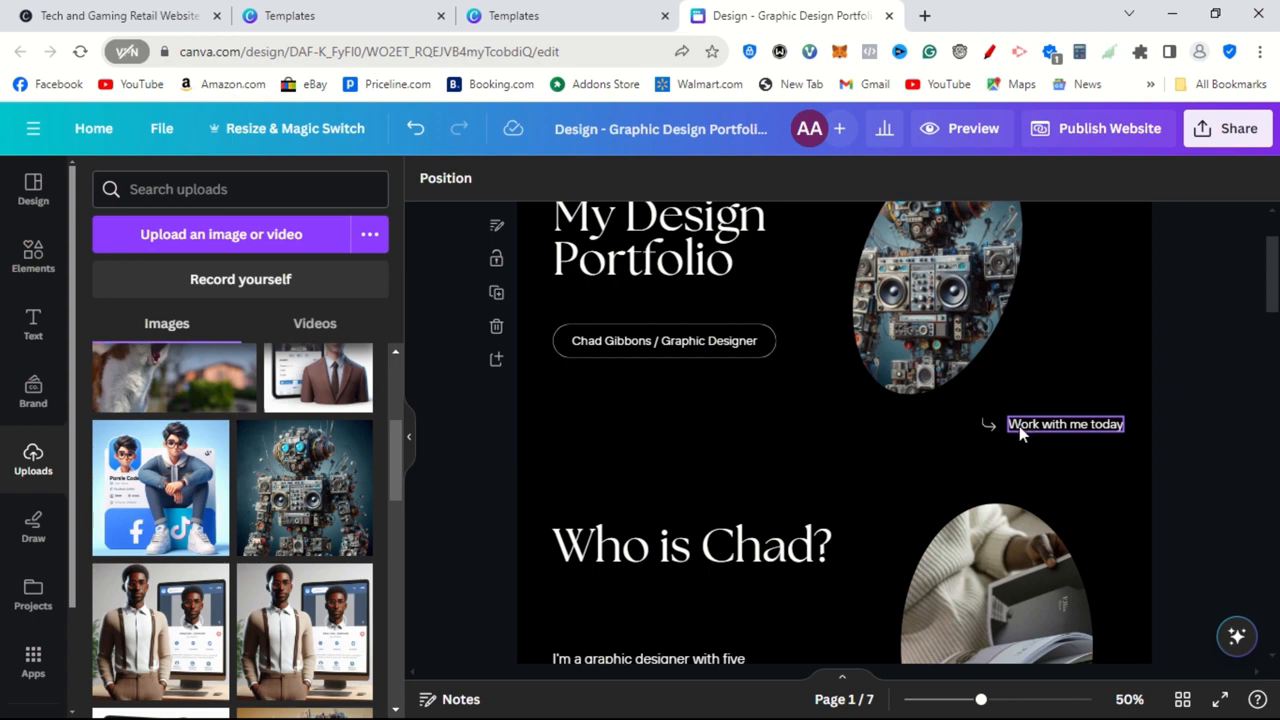
pyautogui.doubleClick(1019, 426)
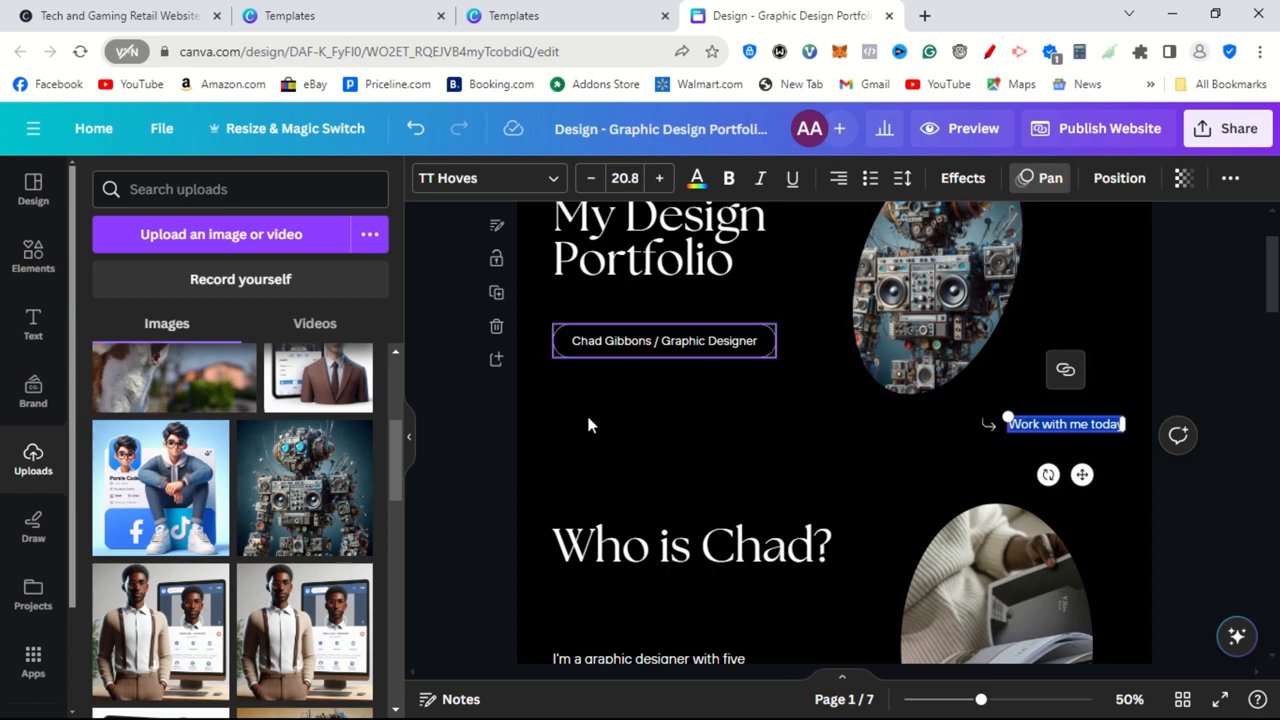
pyautogui.click(411, 449)
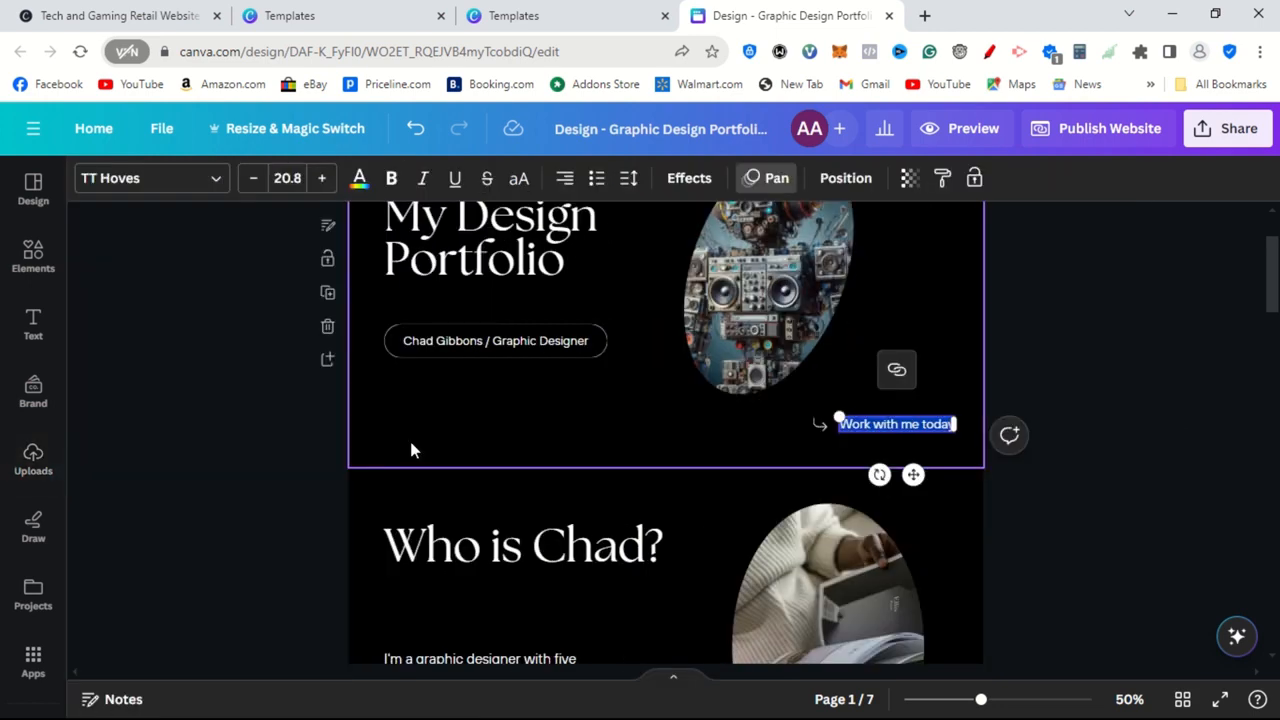
pyautogui.click(897, 372)
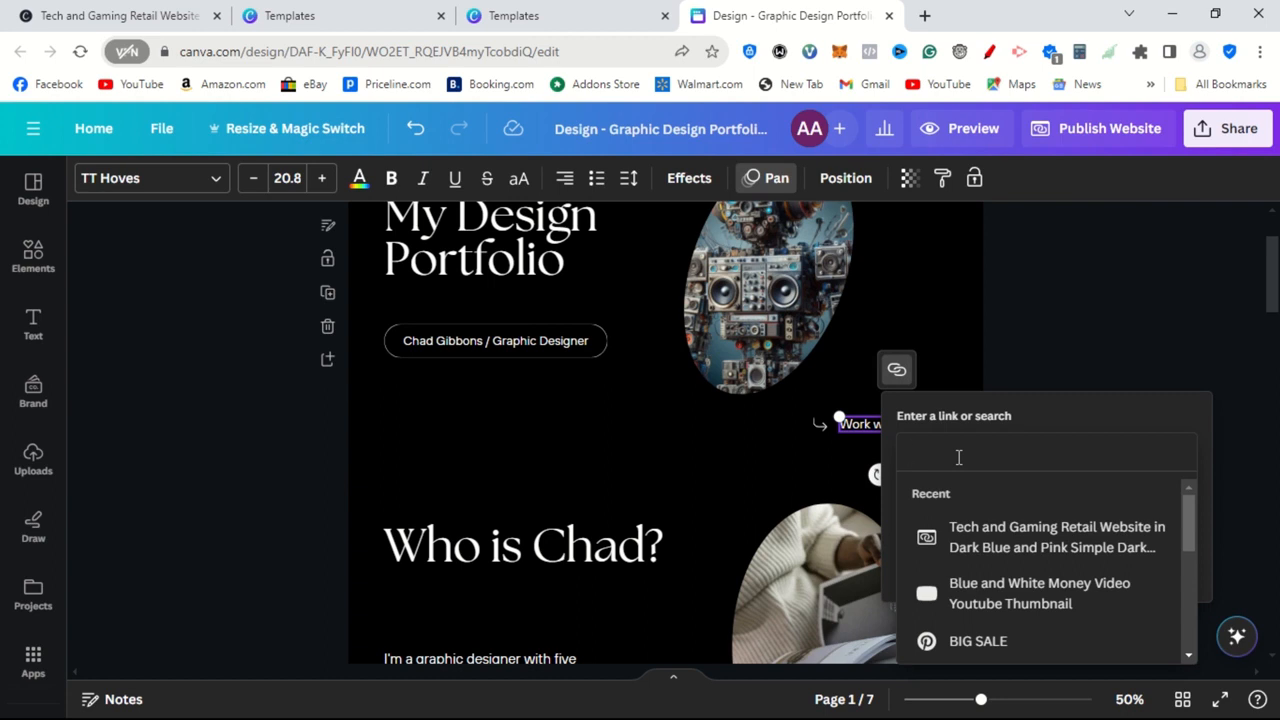
pyautogui.write('hub24')
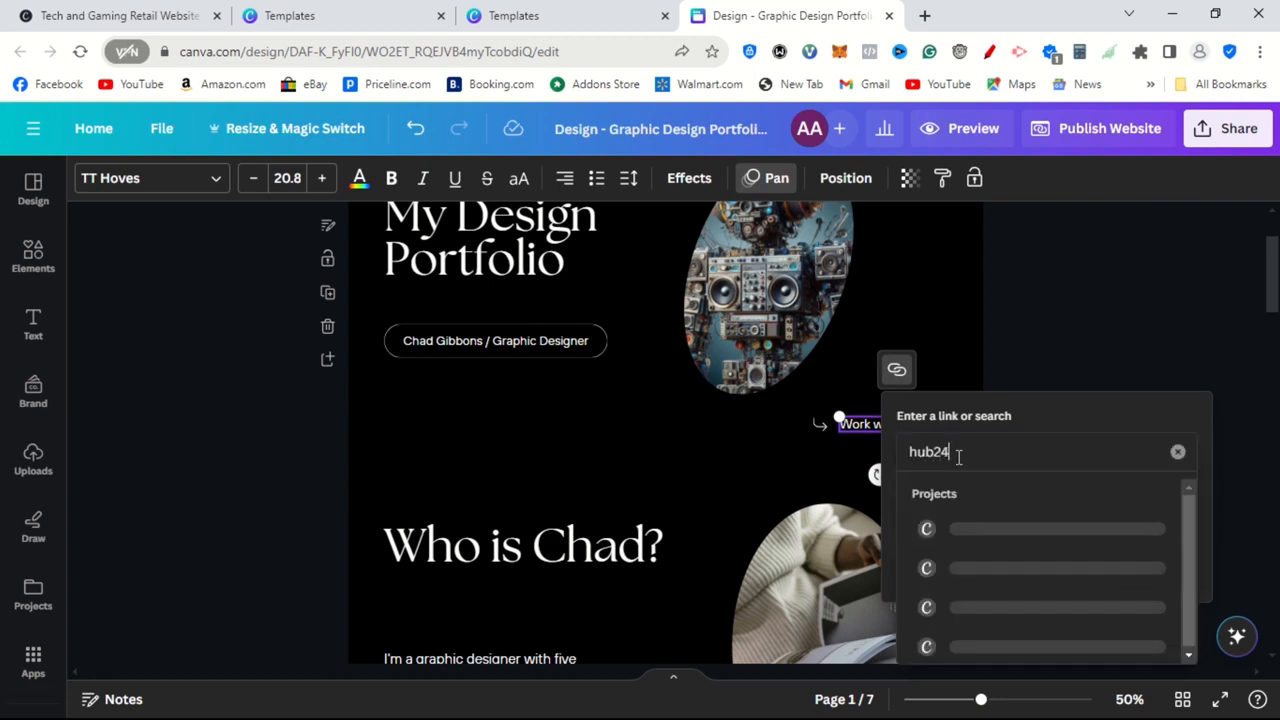
pyautogui.write('.com')
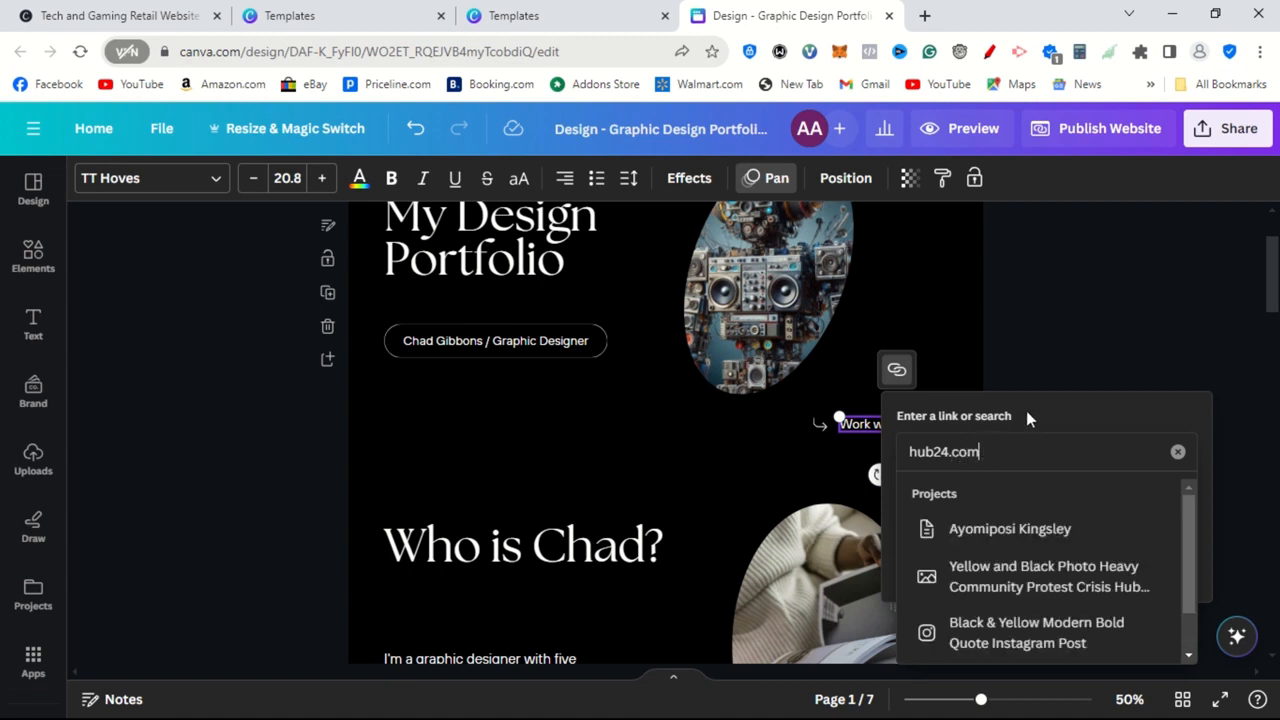
pyautogui.press('Return')
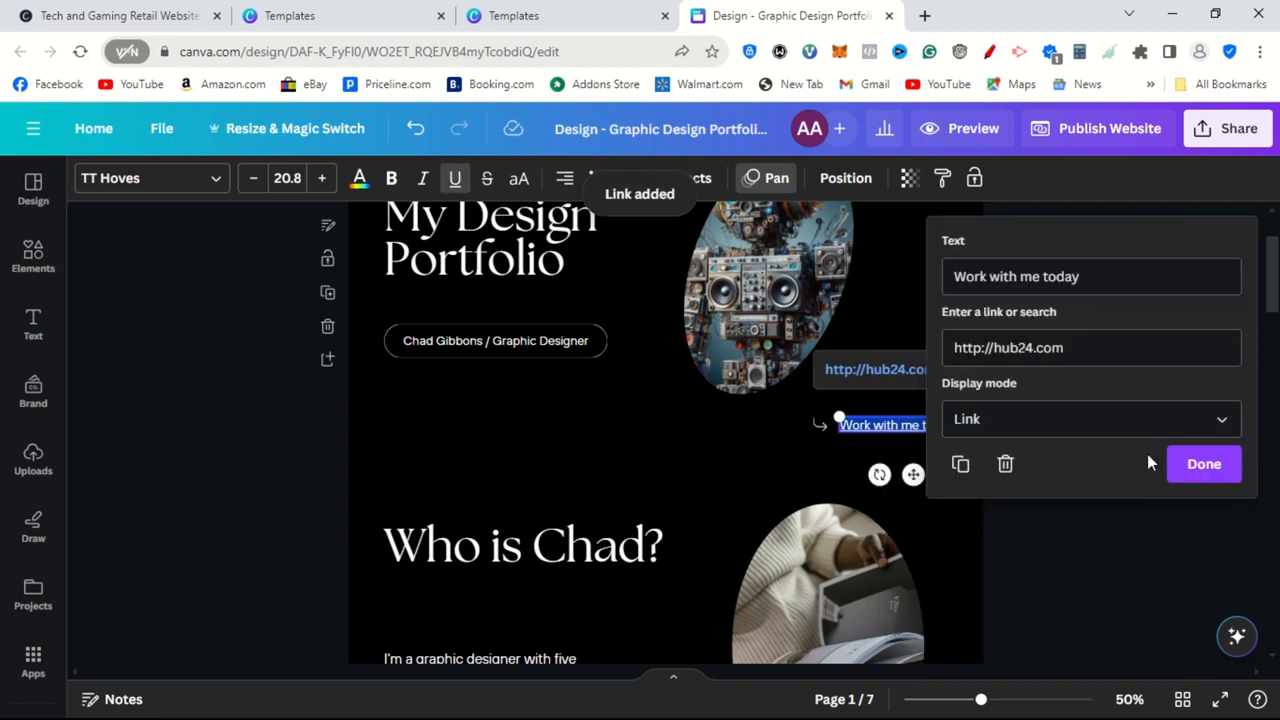
pyautogui.click(1202, 465)
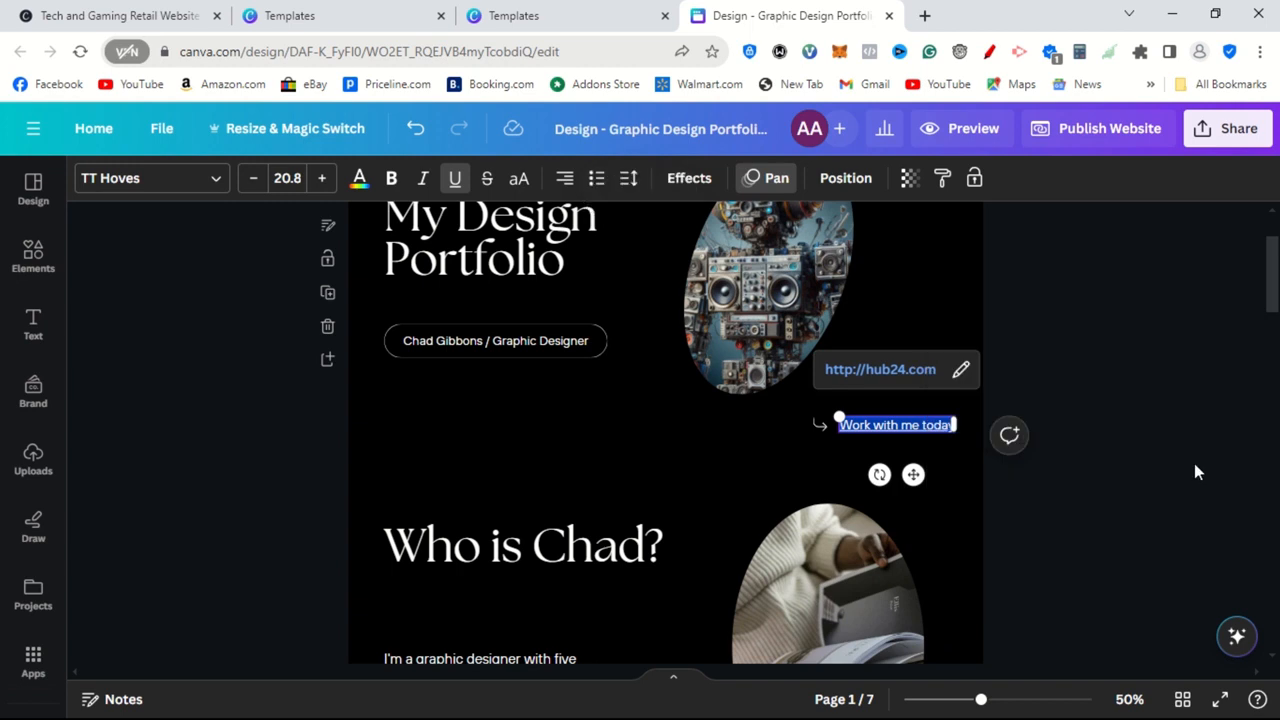
pyautogui.click(1058, 483)
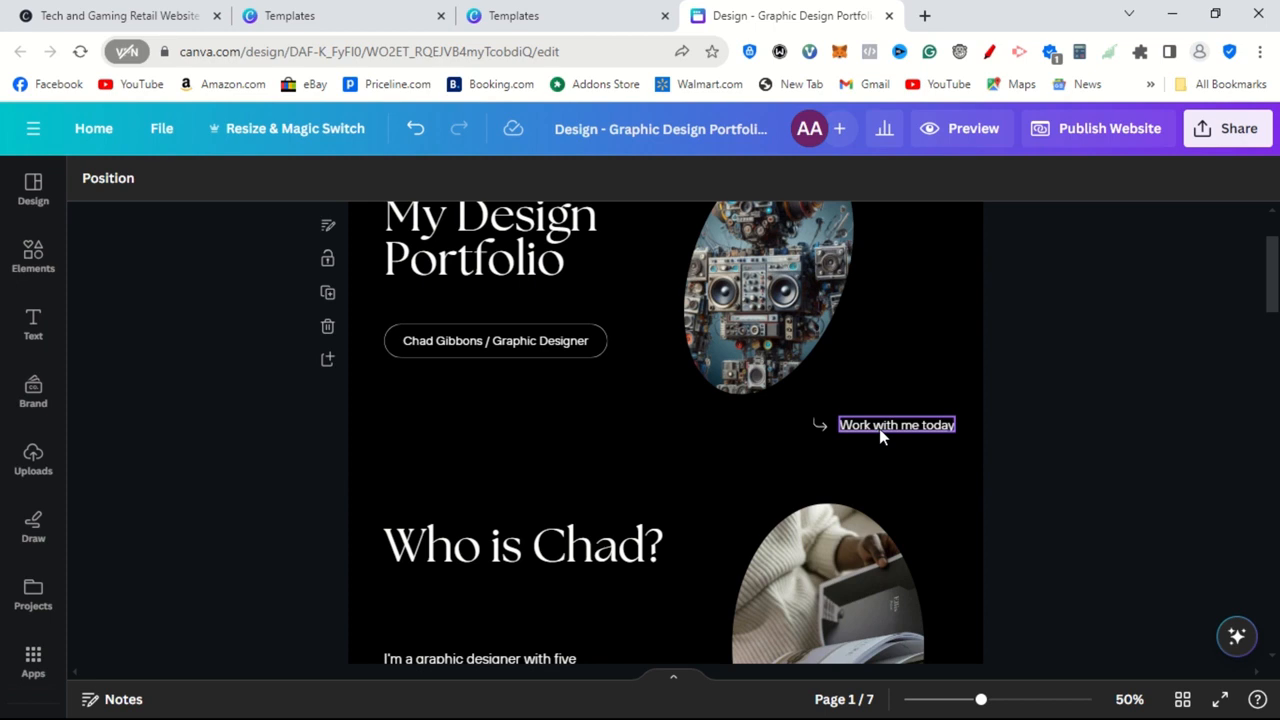
# Add the uploaded image of the cartoon man in a white shirt and green tie below the "My Background" heading, beside the Education and Work Experience lists
pyautogui.scroll(-1, 638, 432)
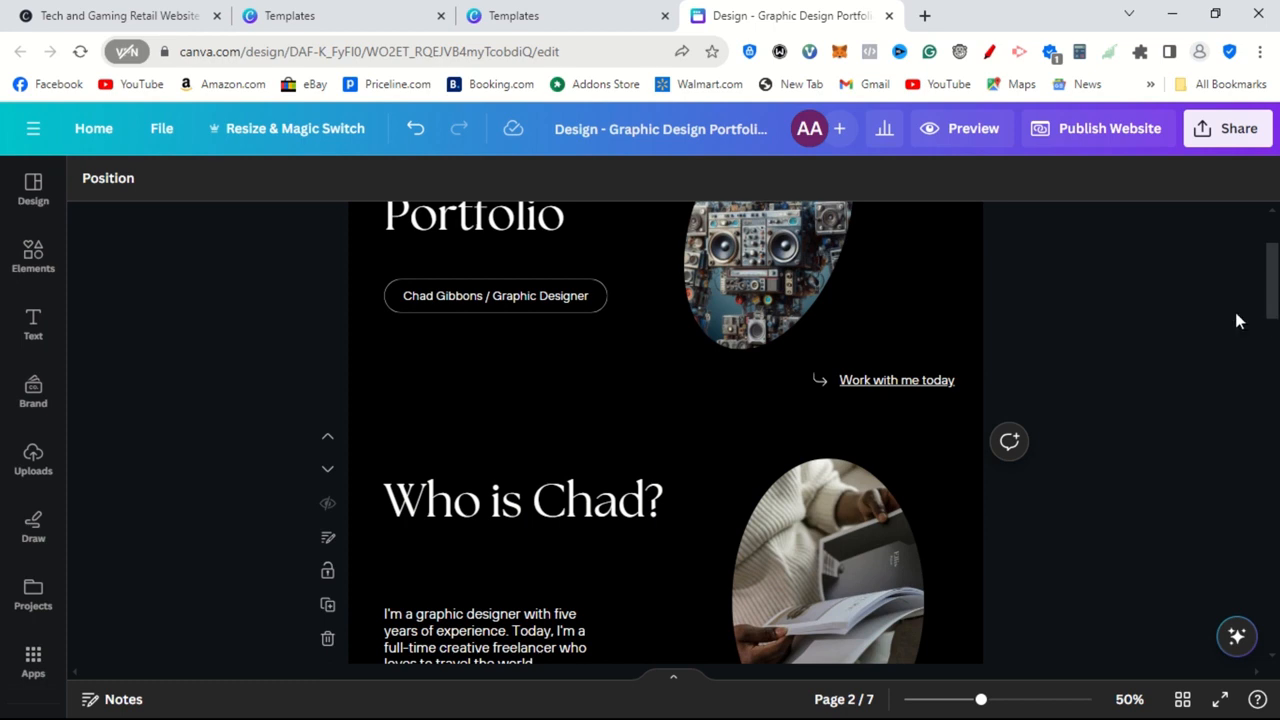
pyautogui.moveTo(1271, 314); pyautogui.dragTo(1266, 391)
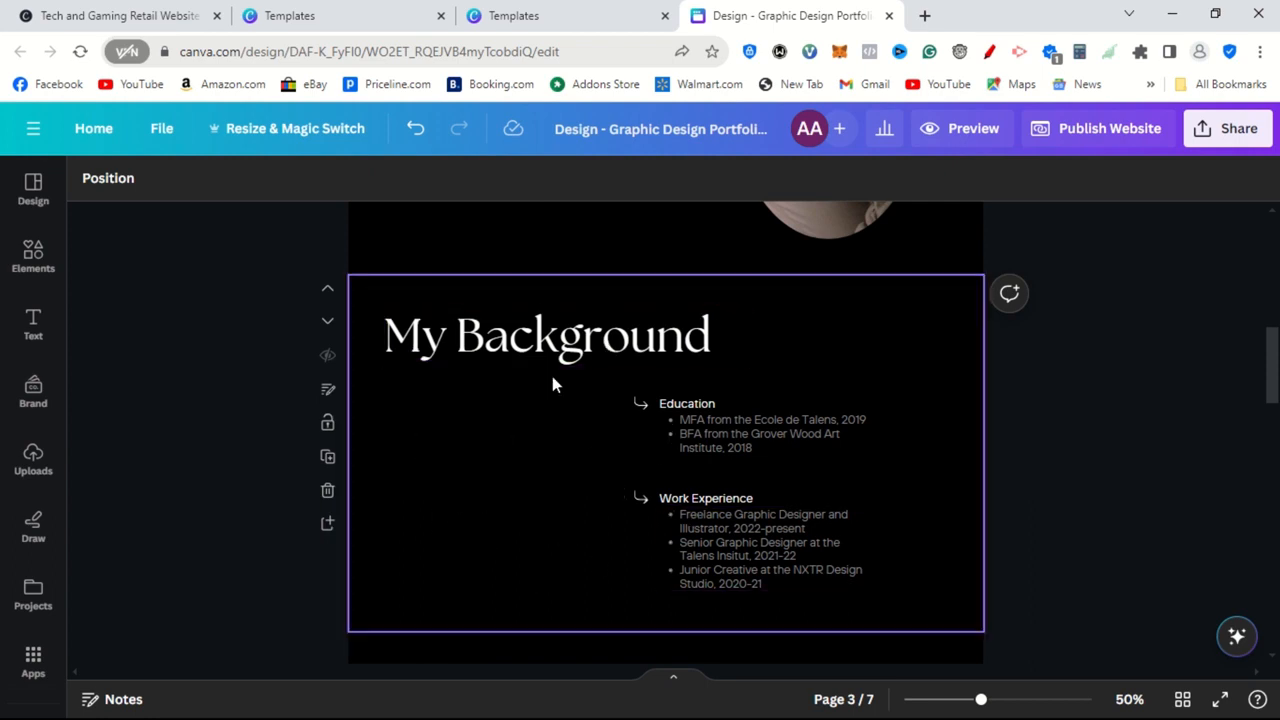
pyautogui.click(29, 470)
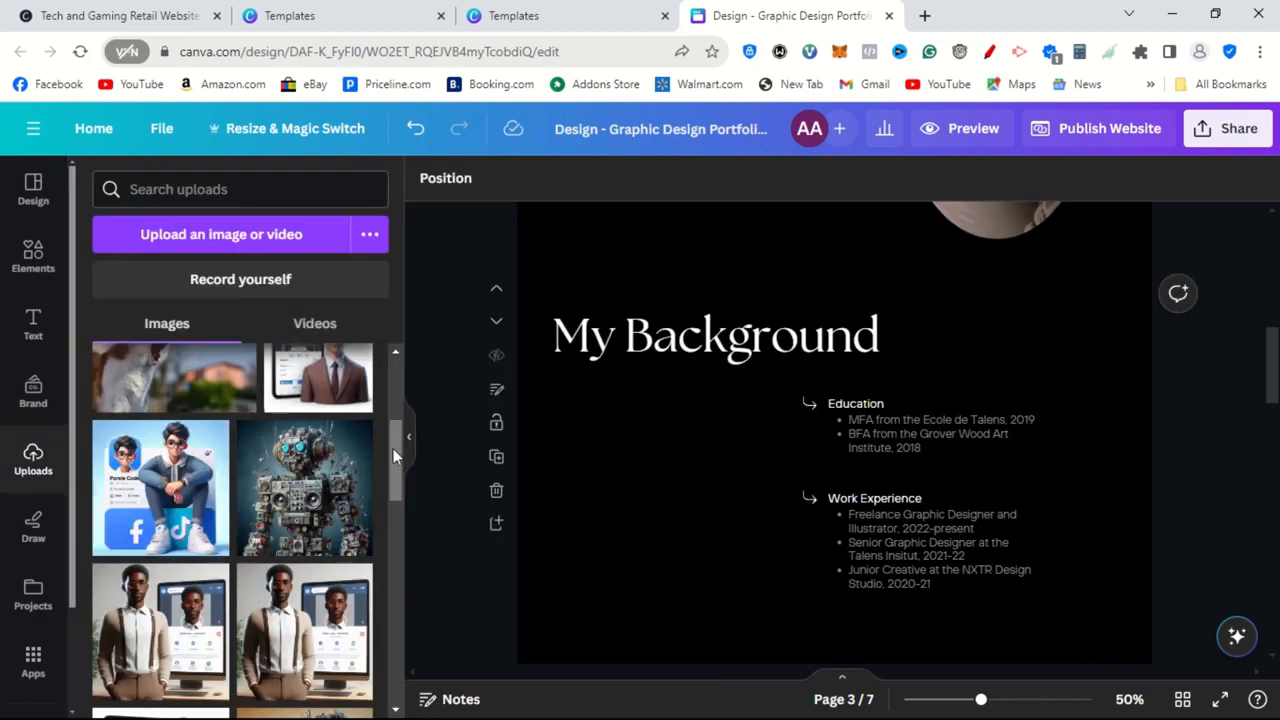
pyautogui.moveTo(393, 448); pyautogui.dragTo(378, 552)
pyautogui.scroll(-4, 378, 560)
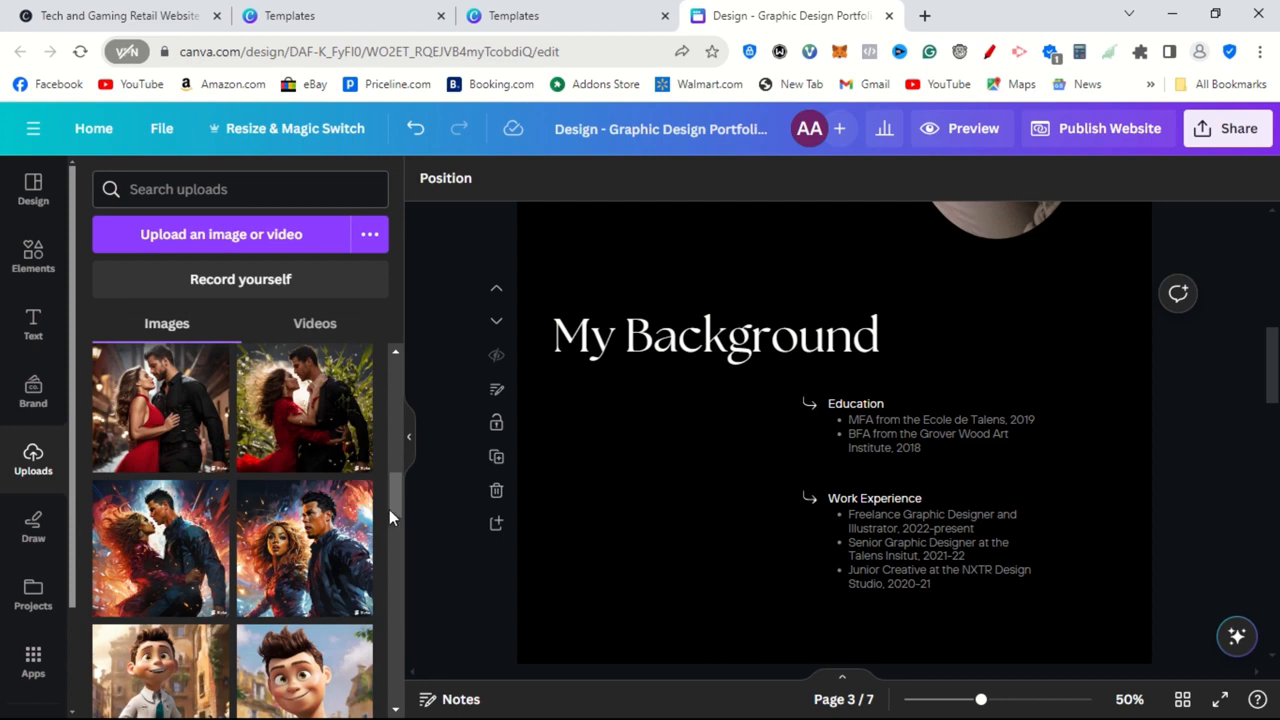
pyautogui.moveTo(398, 502); pyautogui.dragTo(396, 533)
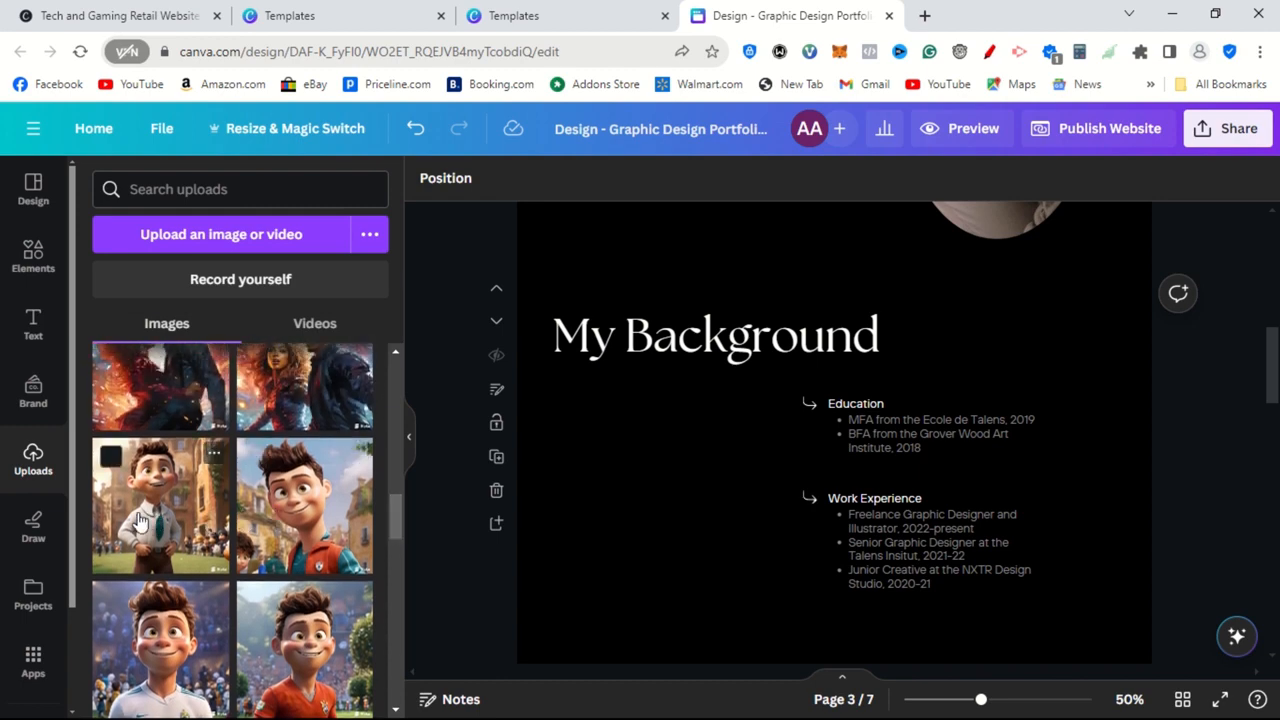
pyautogui.moveTo(310, 555); pyautogui.dragTo(589, 465)
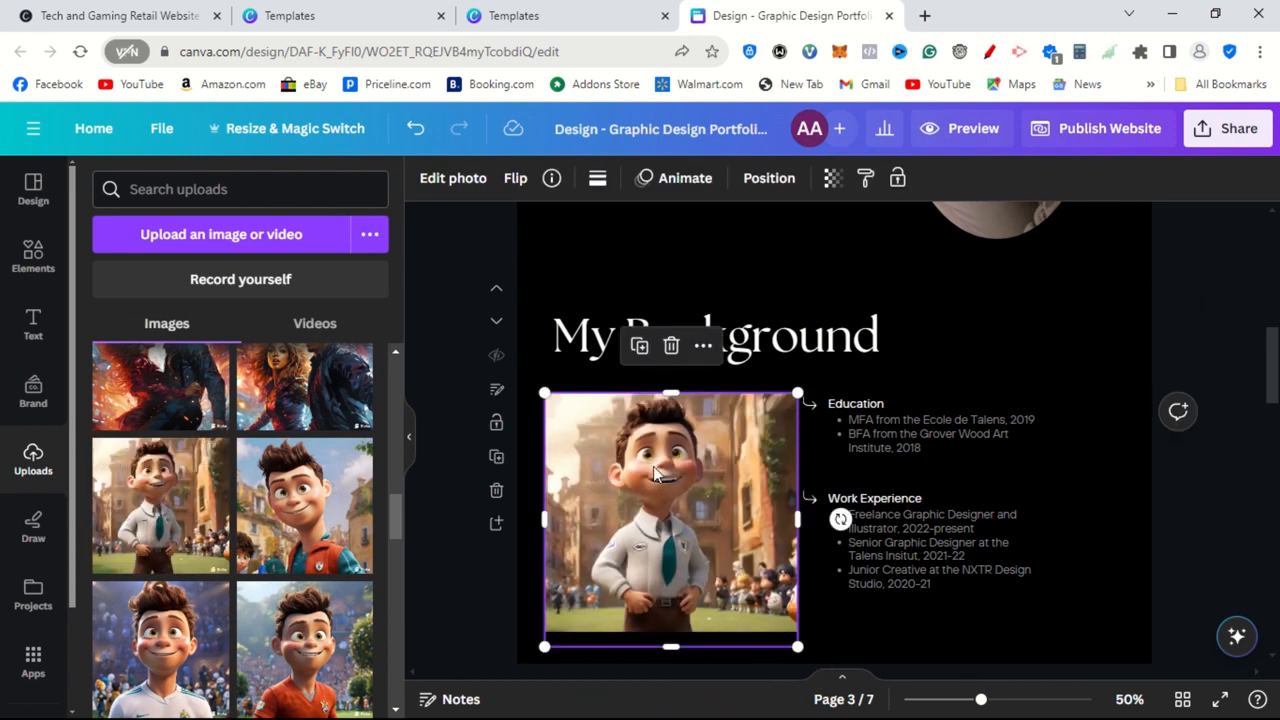
pyautogui.click(1032, 312)
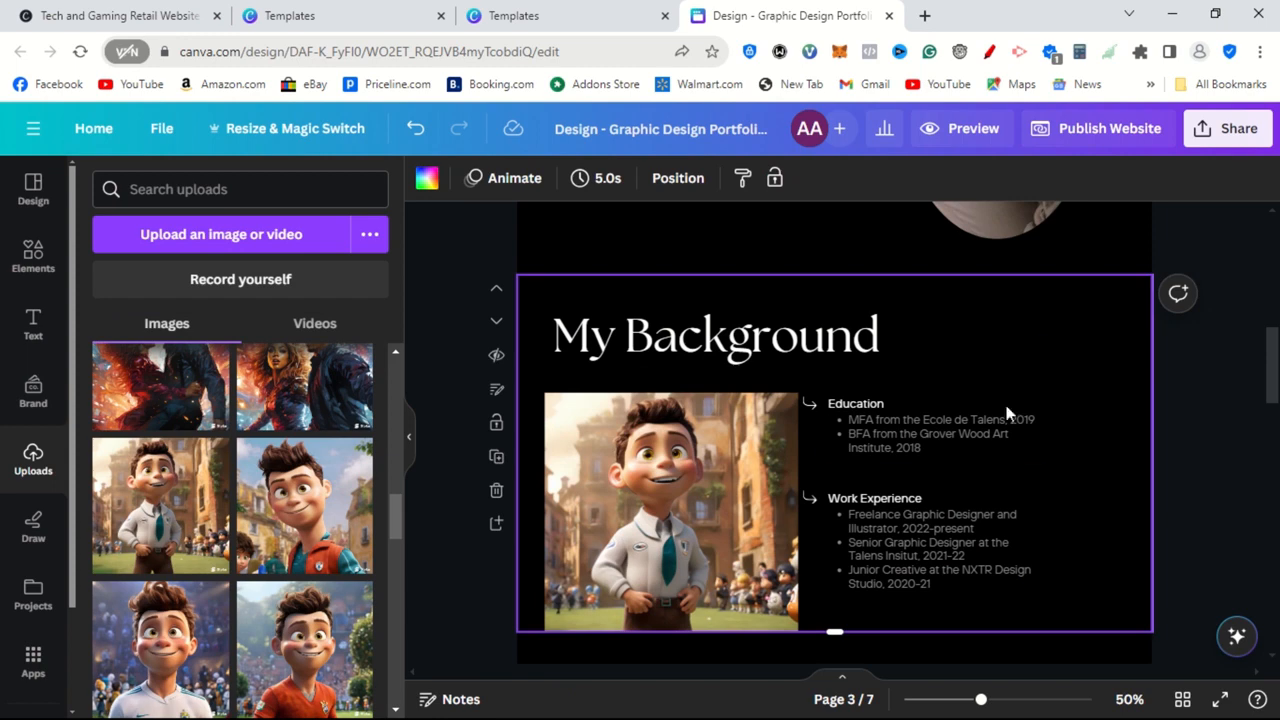
# Move the cartoon man image slightly up and left, closer to the "My Background" heading, and deselect it
pyautogui.moveTo(685, 449); pyautogui.dragTo(679, 437)
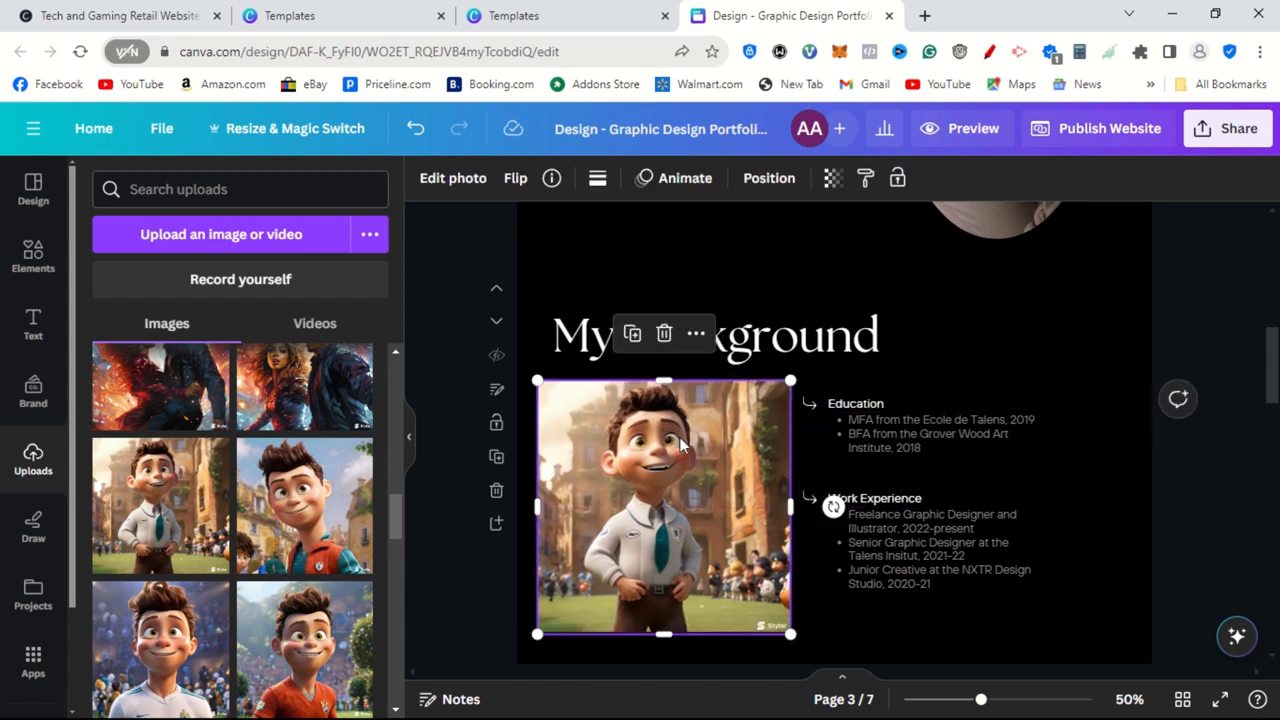
pyautogui.click(990, 346)
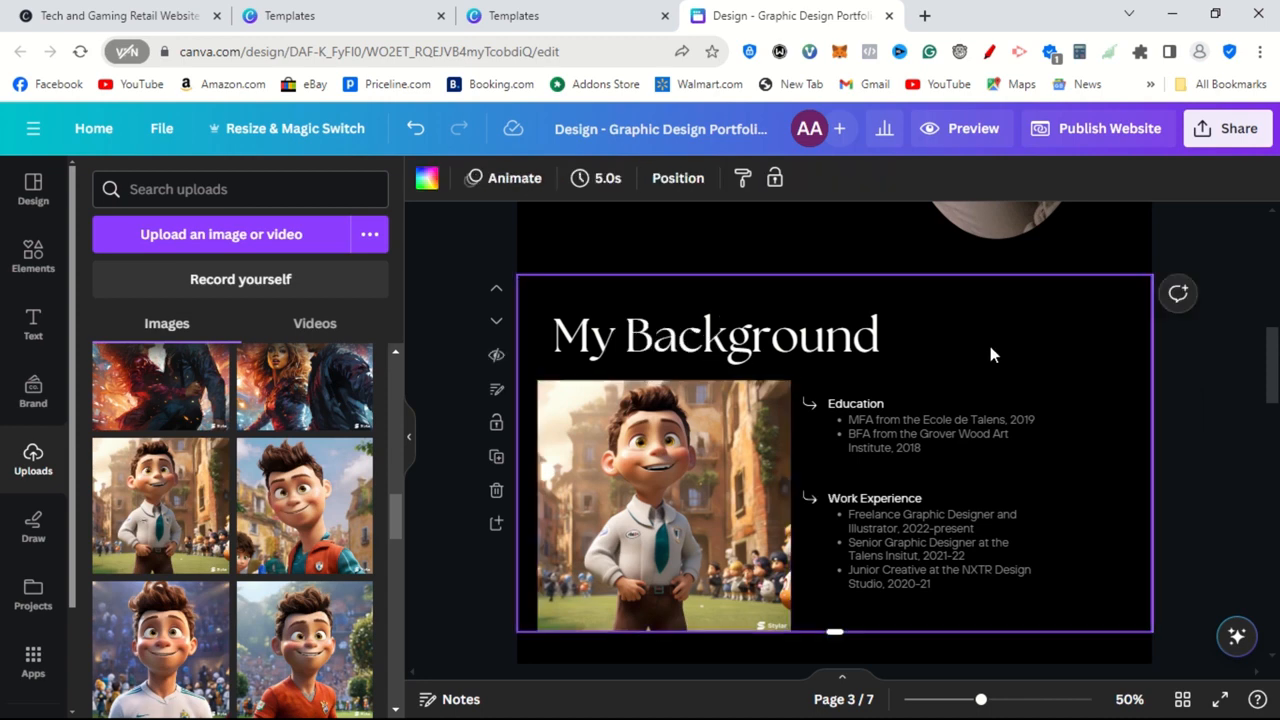
pyautogui.click(1211, 400)
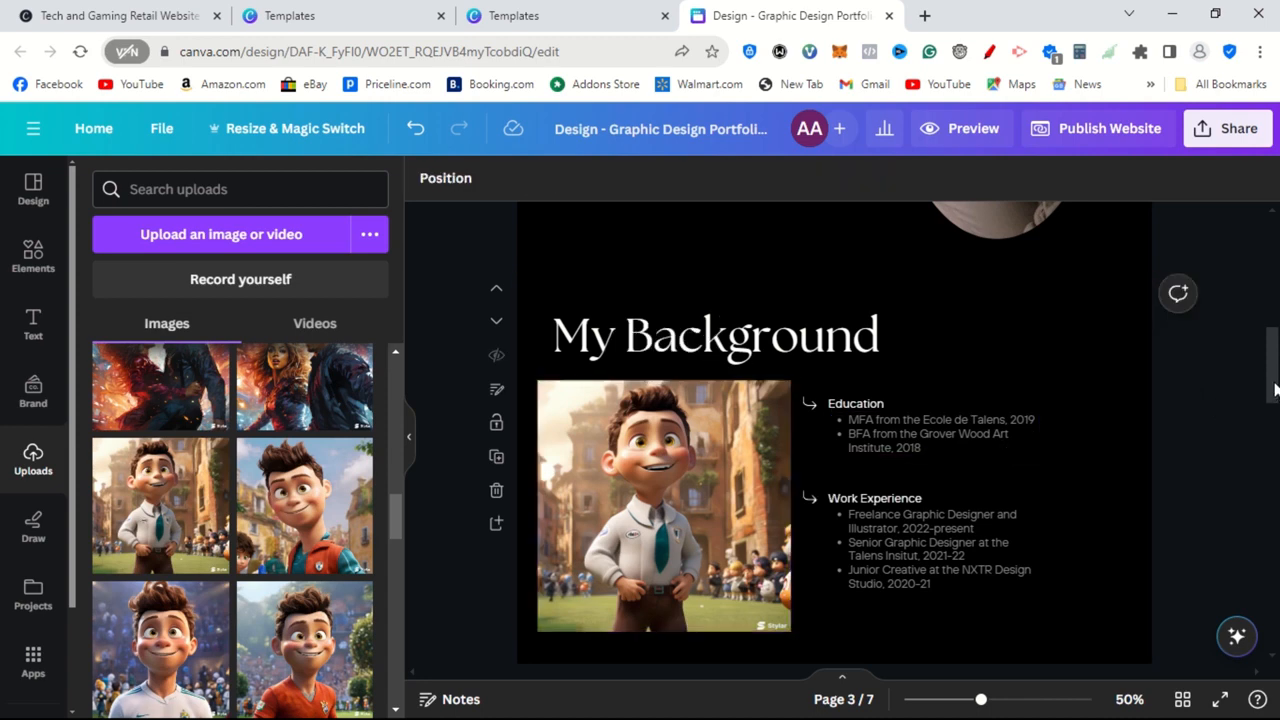
pyautogui.scroll(3, 1276, 394)
pyautogui.scroll(-4, 728, 432)
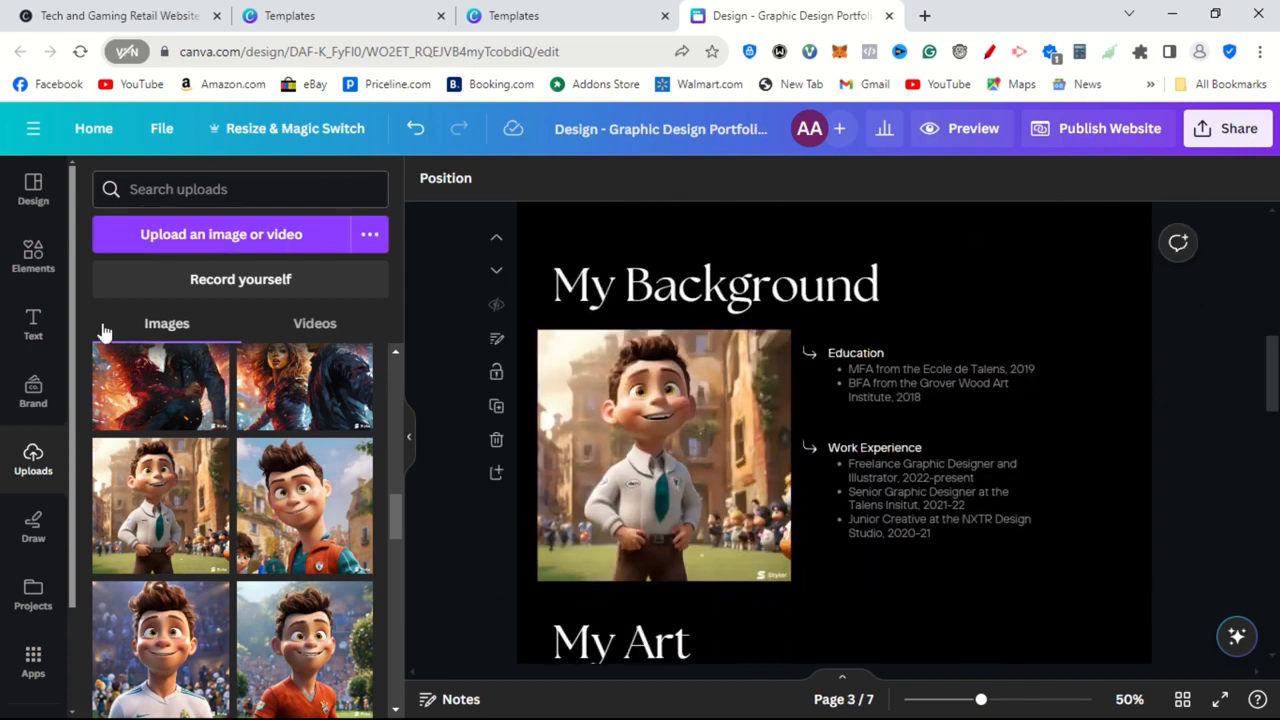
pyautogui.click(33, 255)
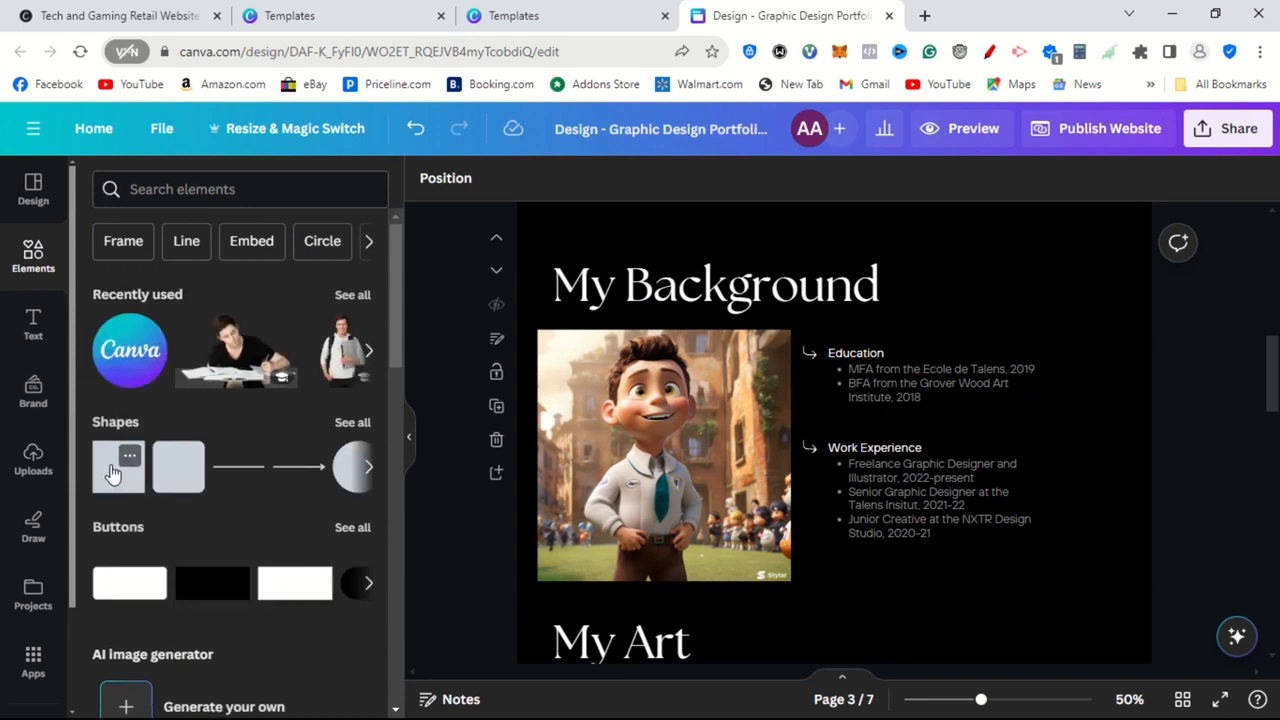
pyautogui.moveTo(102, 470); pyautogui.dragTo(548, 356)
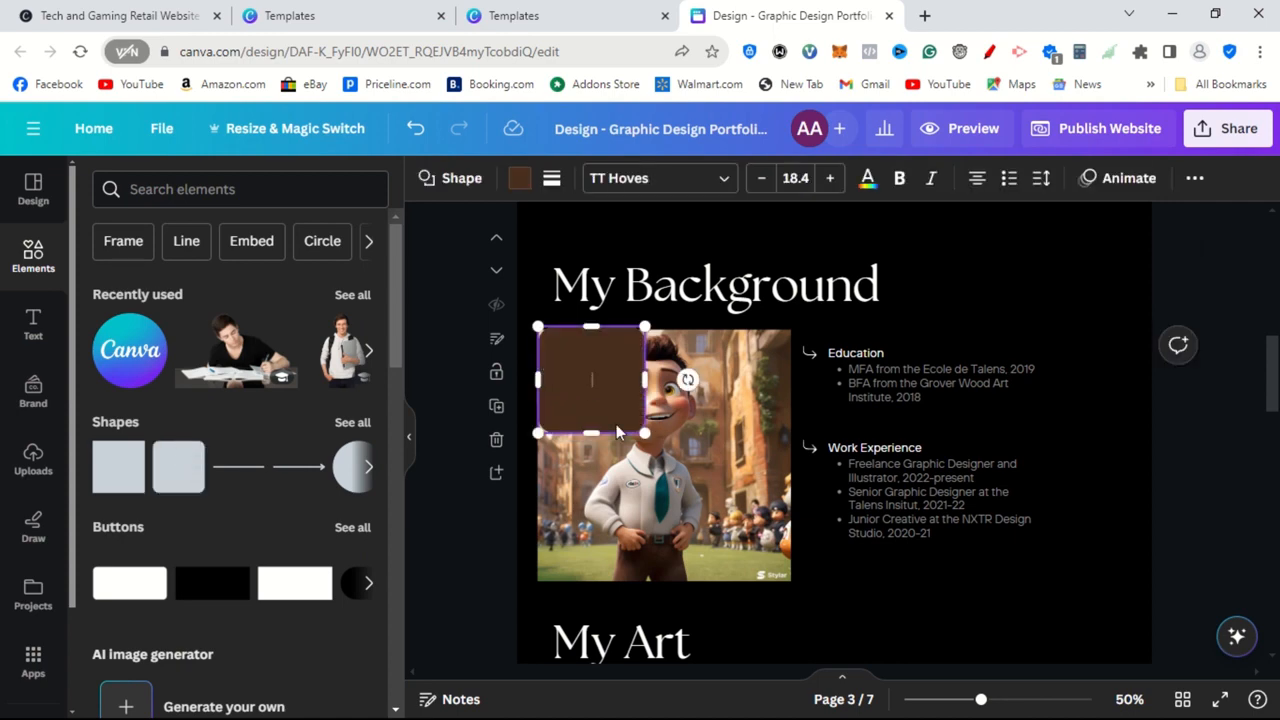
pyautogui.moveTo(645, 442); pyautogui.dragTo(790, 587)
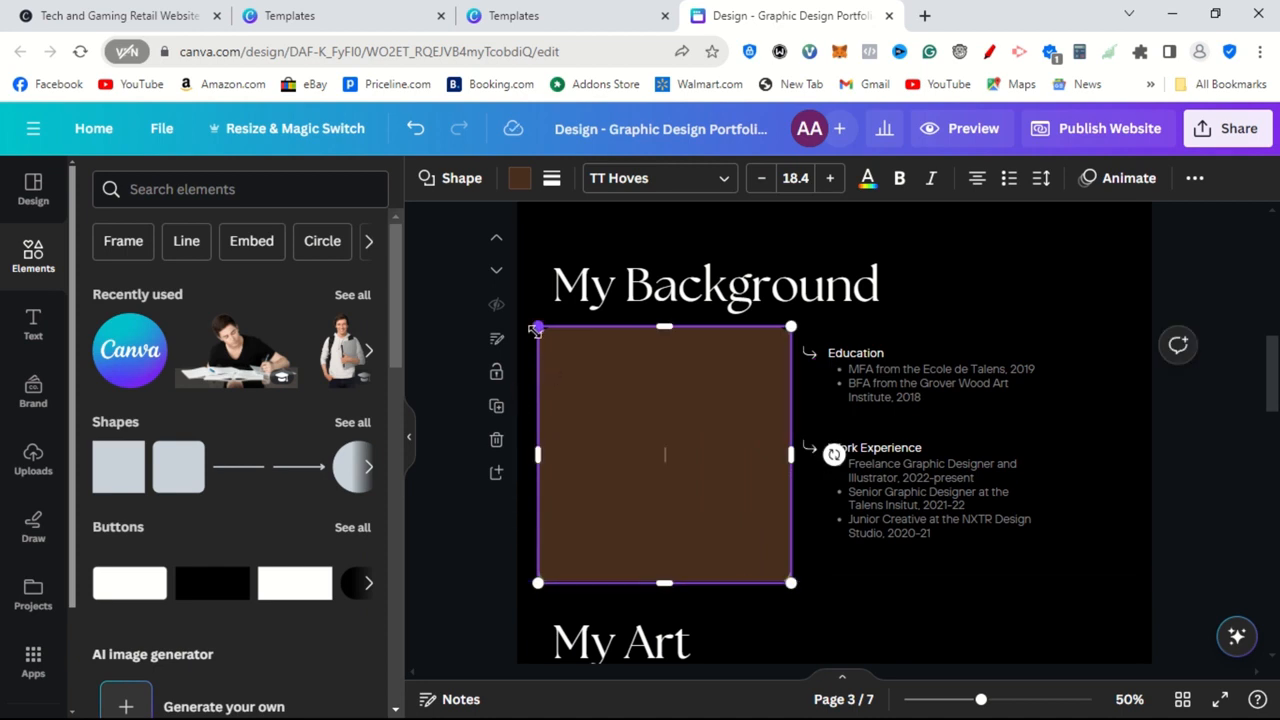
pyautogui.hotkey('ctrl', 'z')
pyautogui.hotkey('ctrl', 'z')
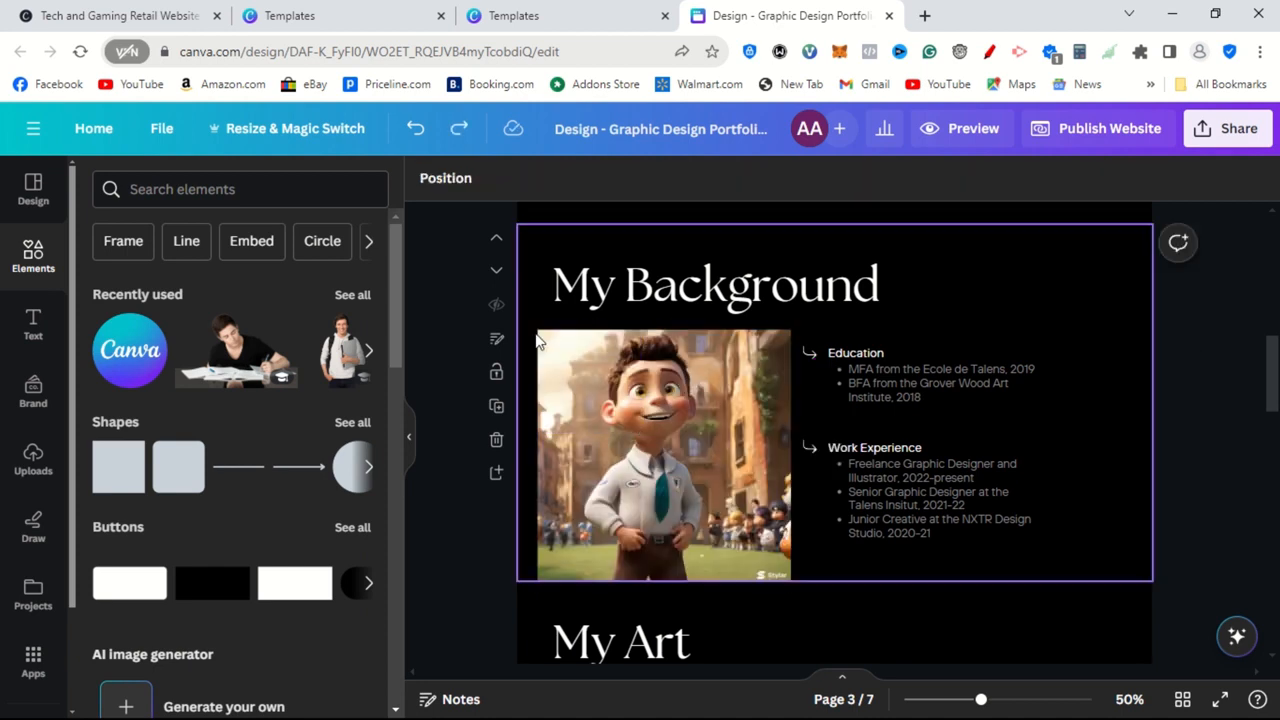
# Add a square shape over the cartoon man image and resize it to cover the whole image down to the page's lower edge
pyautogui.moveTo(100, 483); pyautogui.dragTo(537, 331)
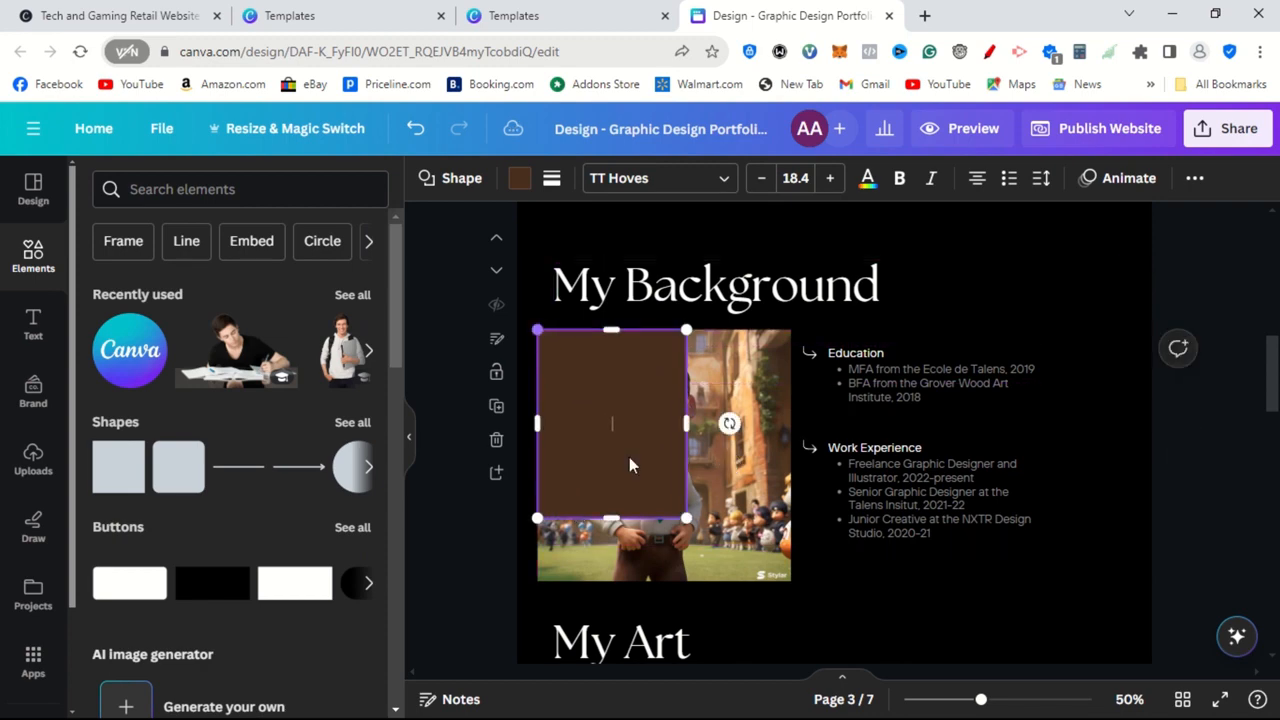
pyautogui.moveTo(690, 520); pyautogui.dragTo(801, 594)
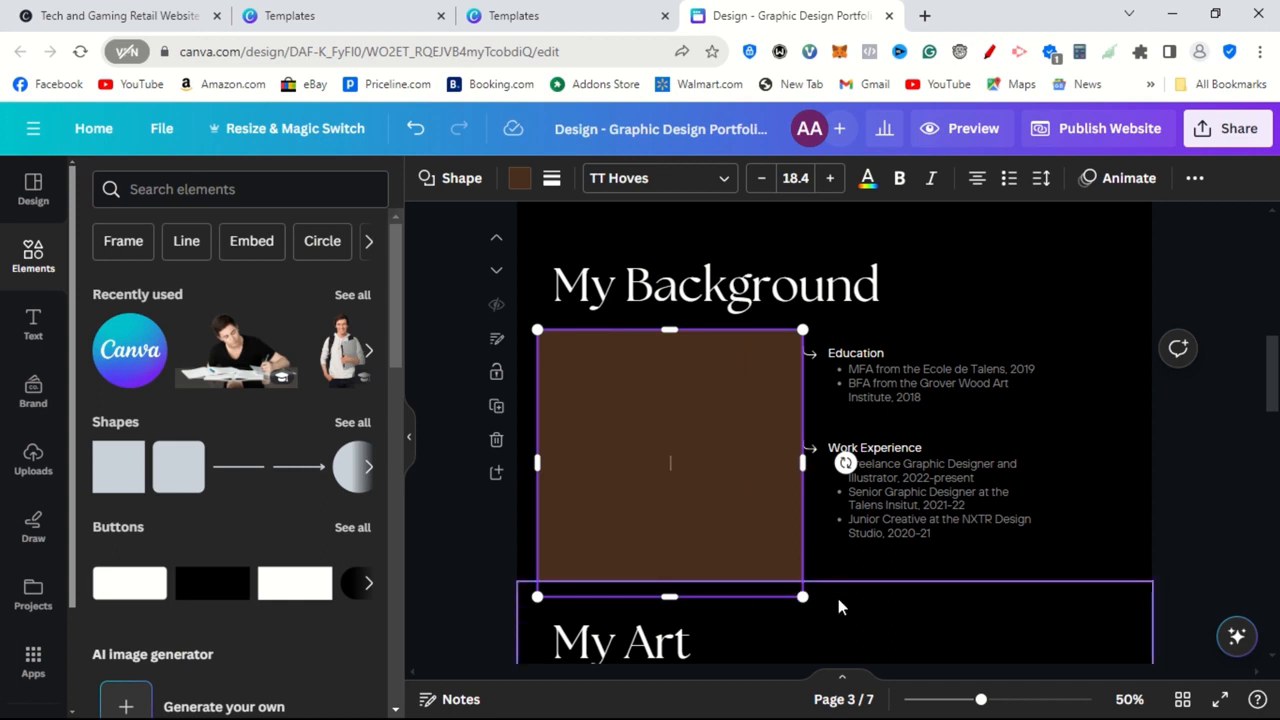
pyautogui.moveTo(670, 597); pyautogui.dragTo(670, 581)
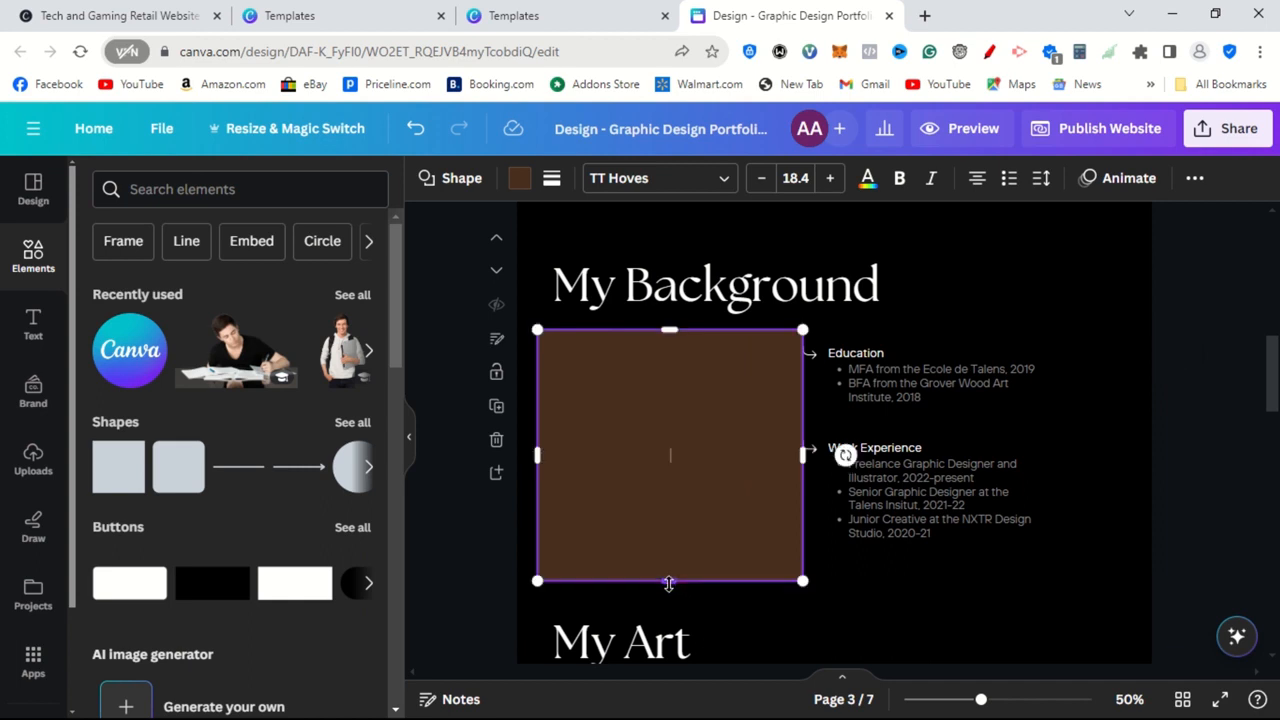
pyautogui.click(522, 183)
pyautogui.click(520, 180)
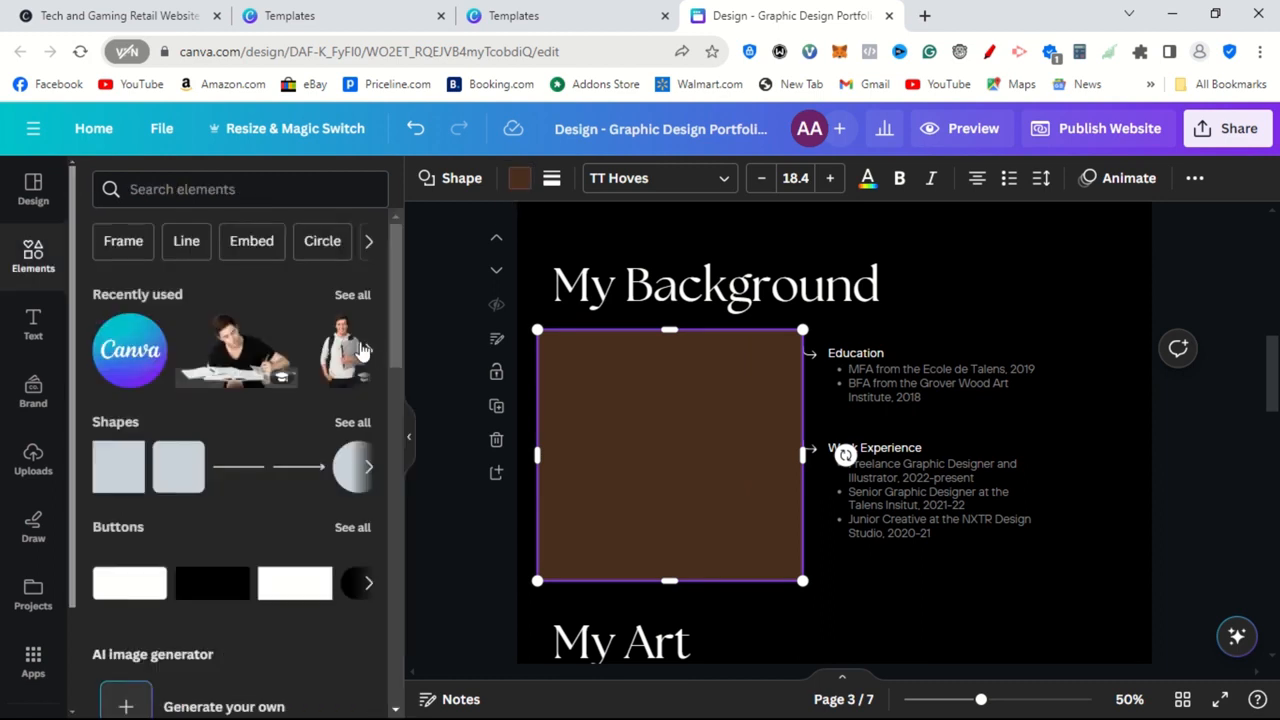
pyautogui.doubleClick(623, 408)
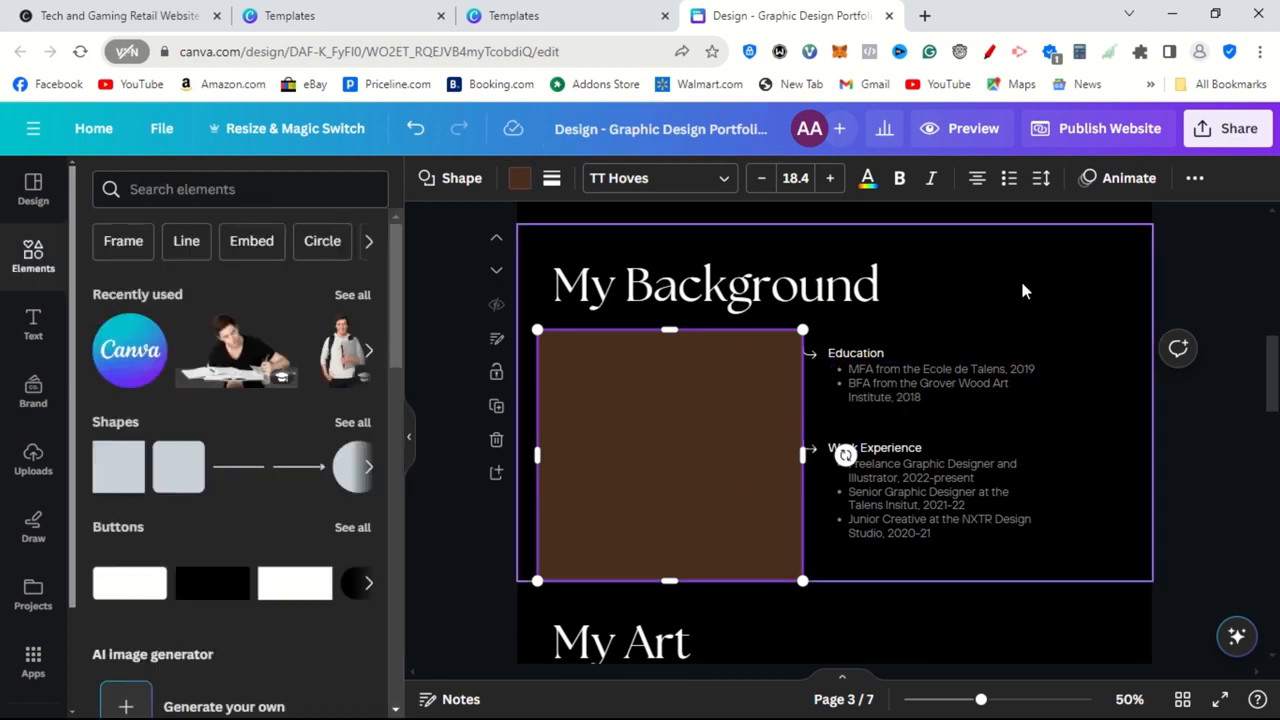
pyautogui.click(1211, 241)
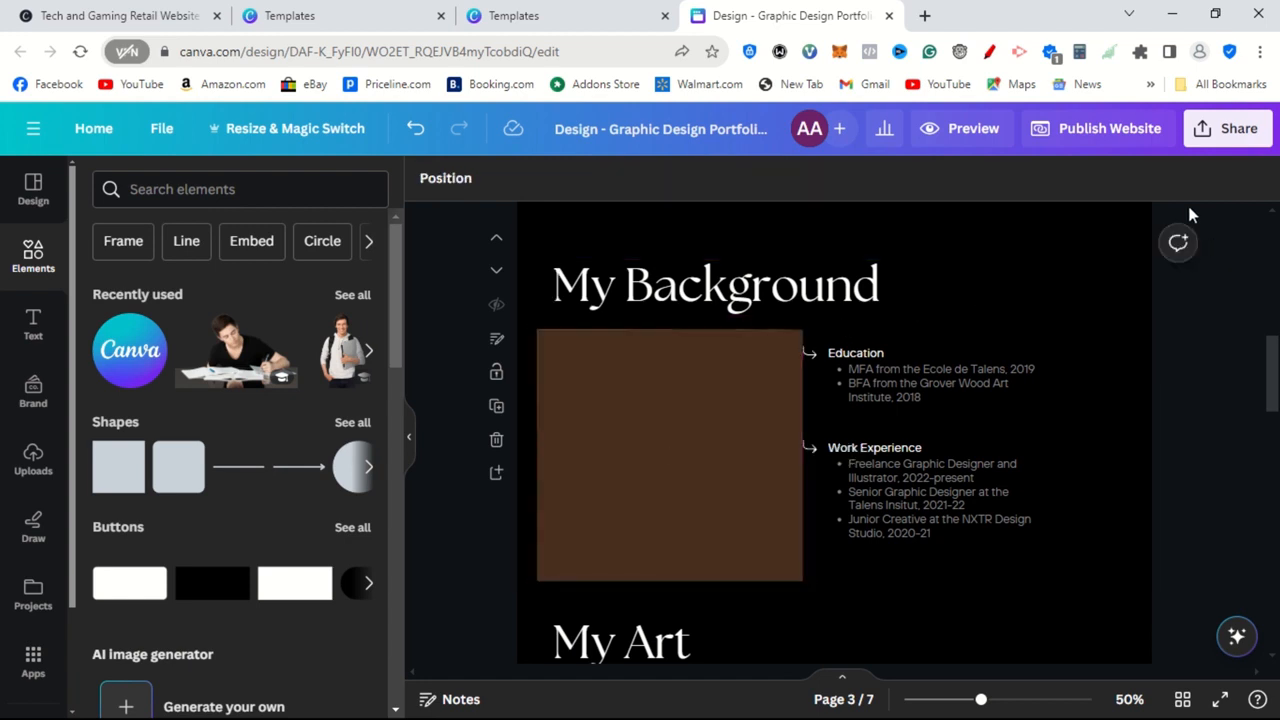
# Set the transparency of the square over the cartoon man image to 60 and narrow the square to the image's right edge
pyautogui.click(702, 392)
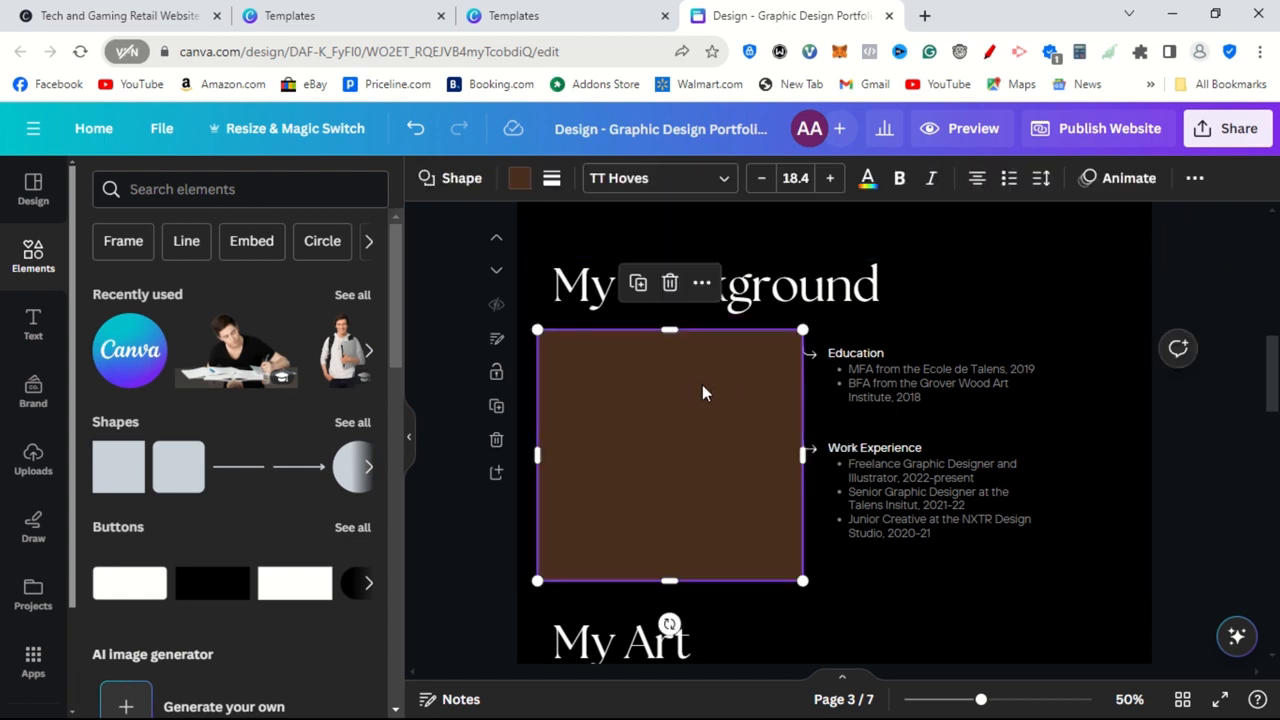
pyautogui.click(1194, 178)
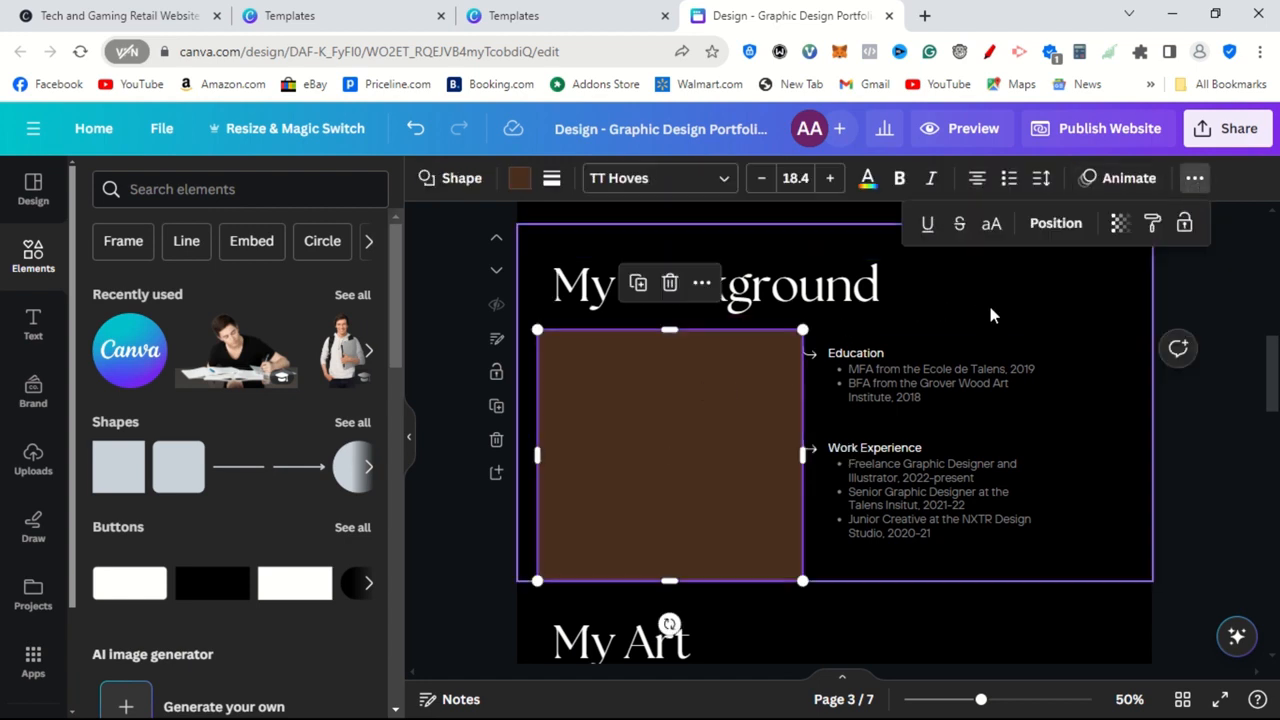
pyautogui.click(1121, 224)
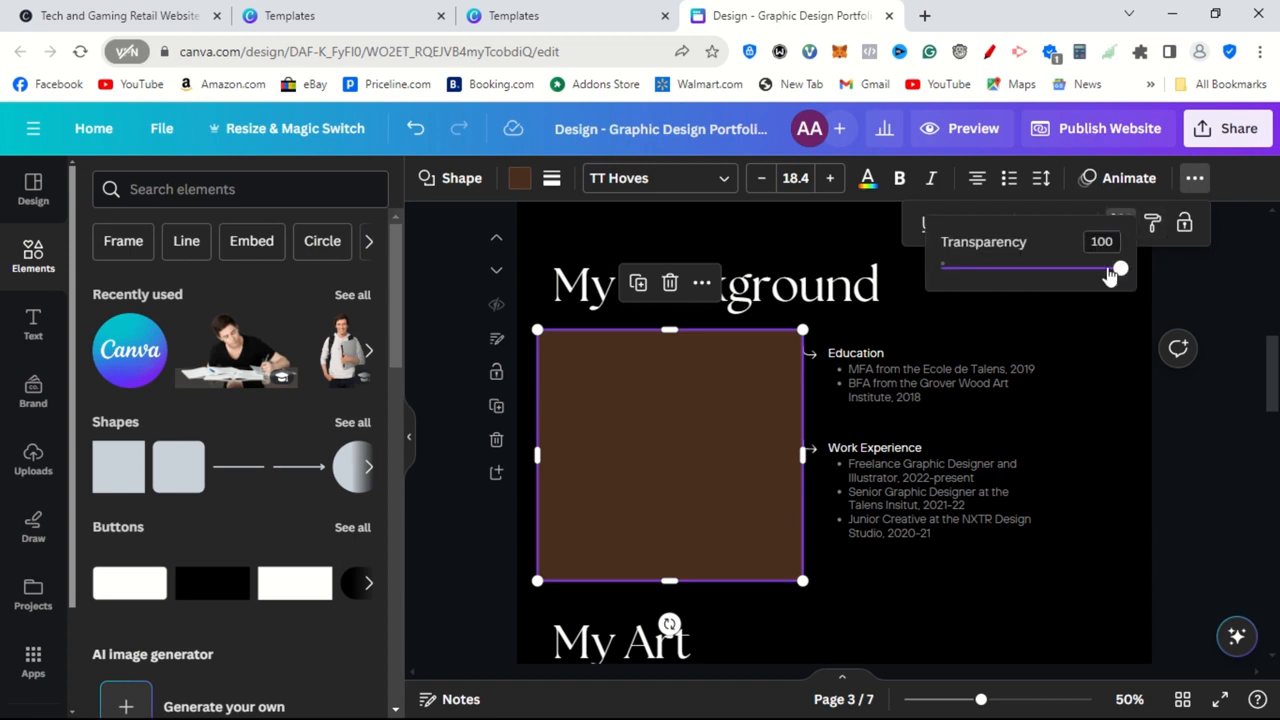
pyautogui.moveTo(1117, 279); pyautogui.dragTo(1051, 286)
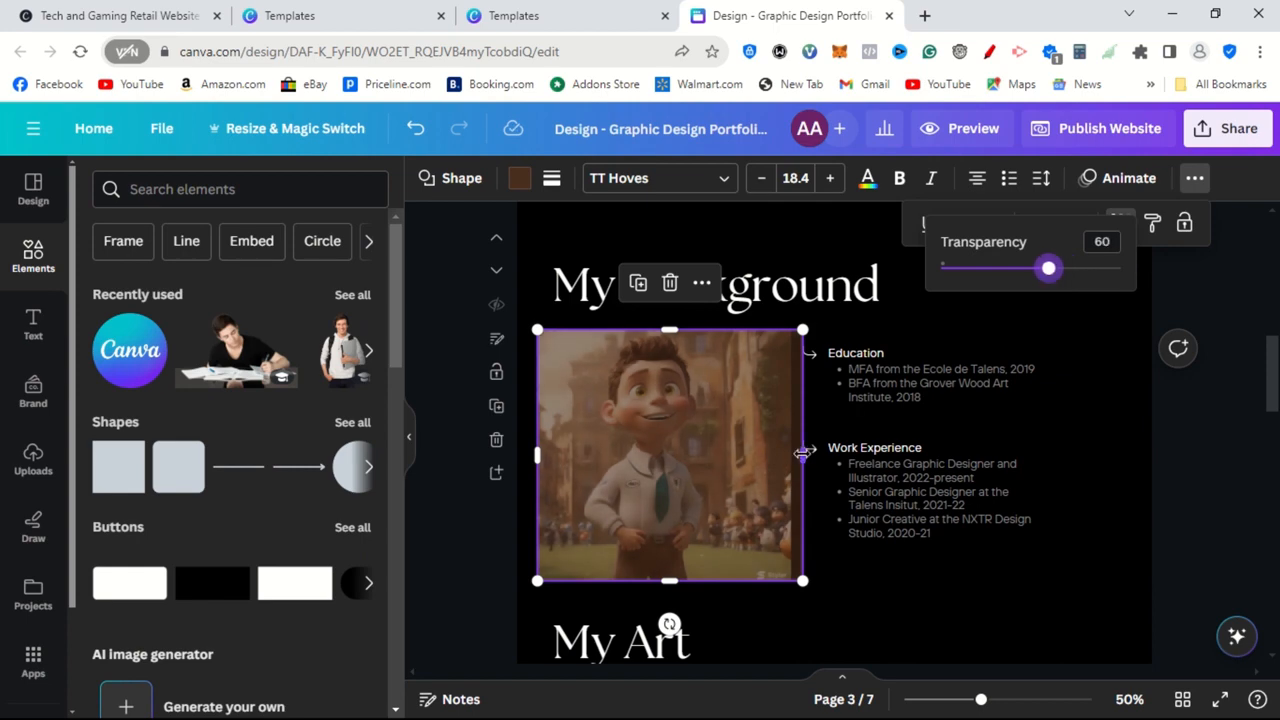
pyautogui.moveTo(803, 453); pyautogui.dragTo(791, 455)
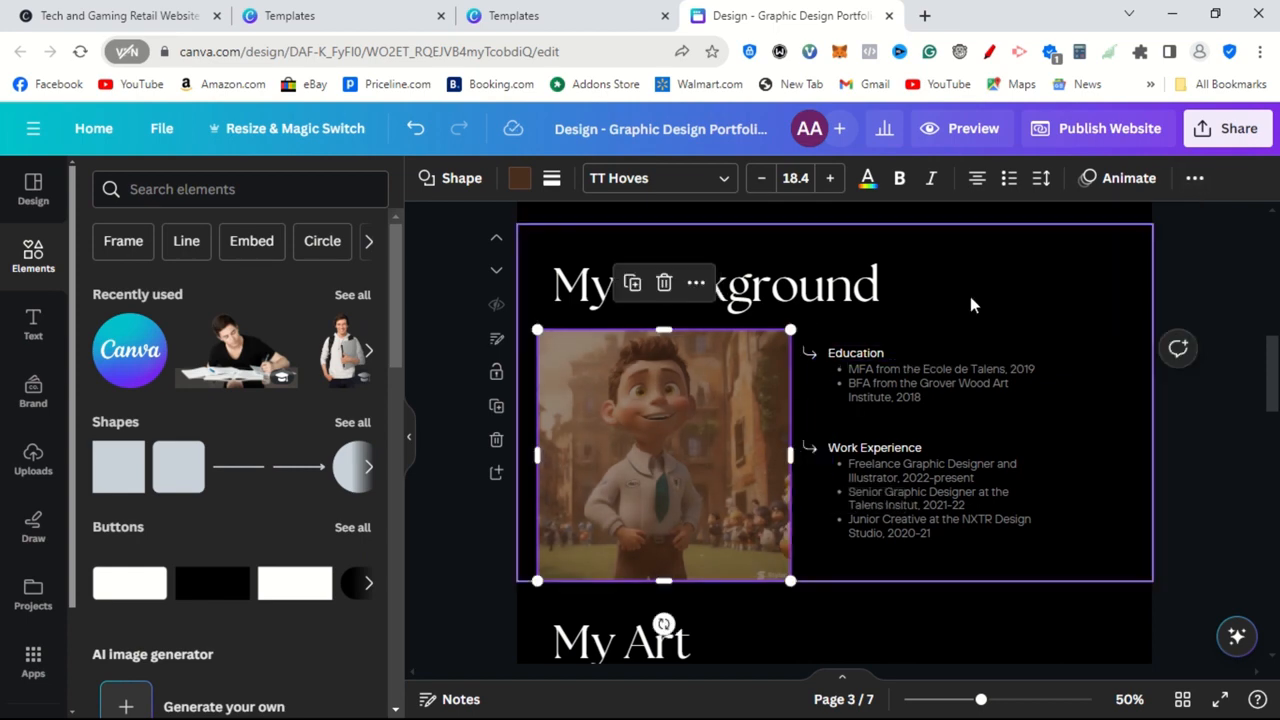
# Change the color of the square over the cartoon man image to black (#000000) and deselect it
pyautogui.click(519, 190)
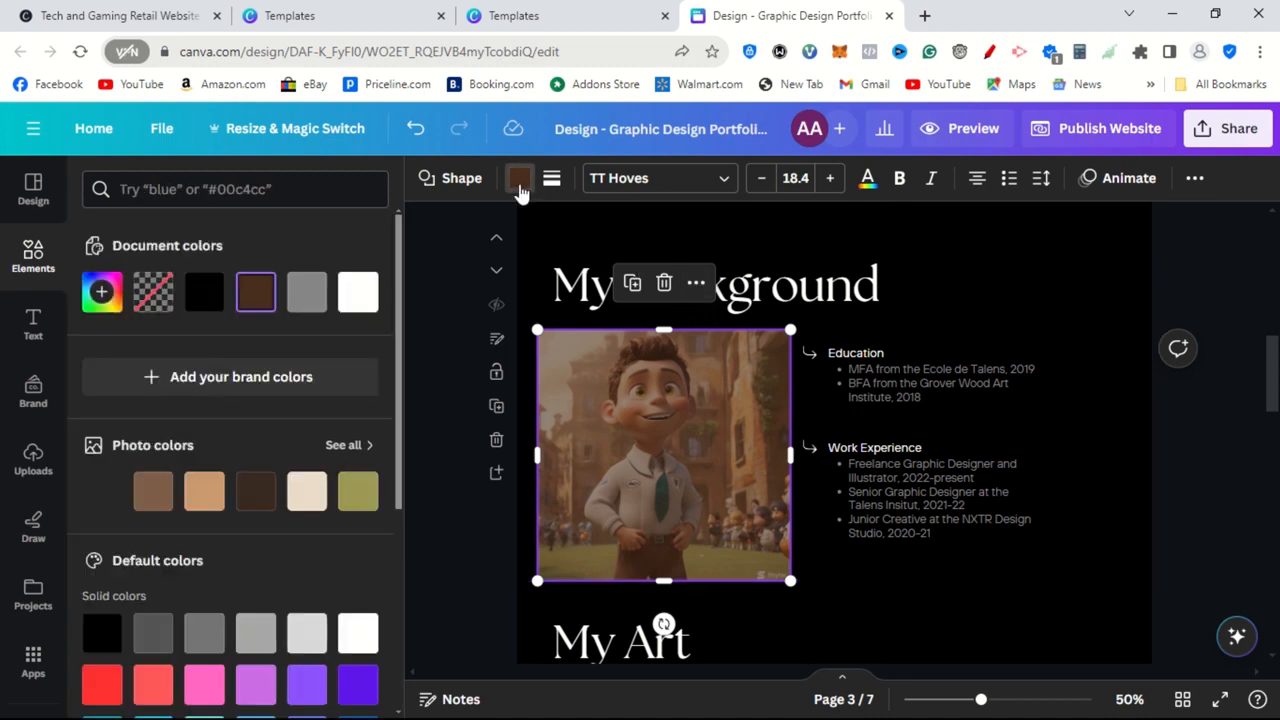
pyautogui.click(519, 190)
pyautogui.click(518, 182)
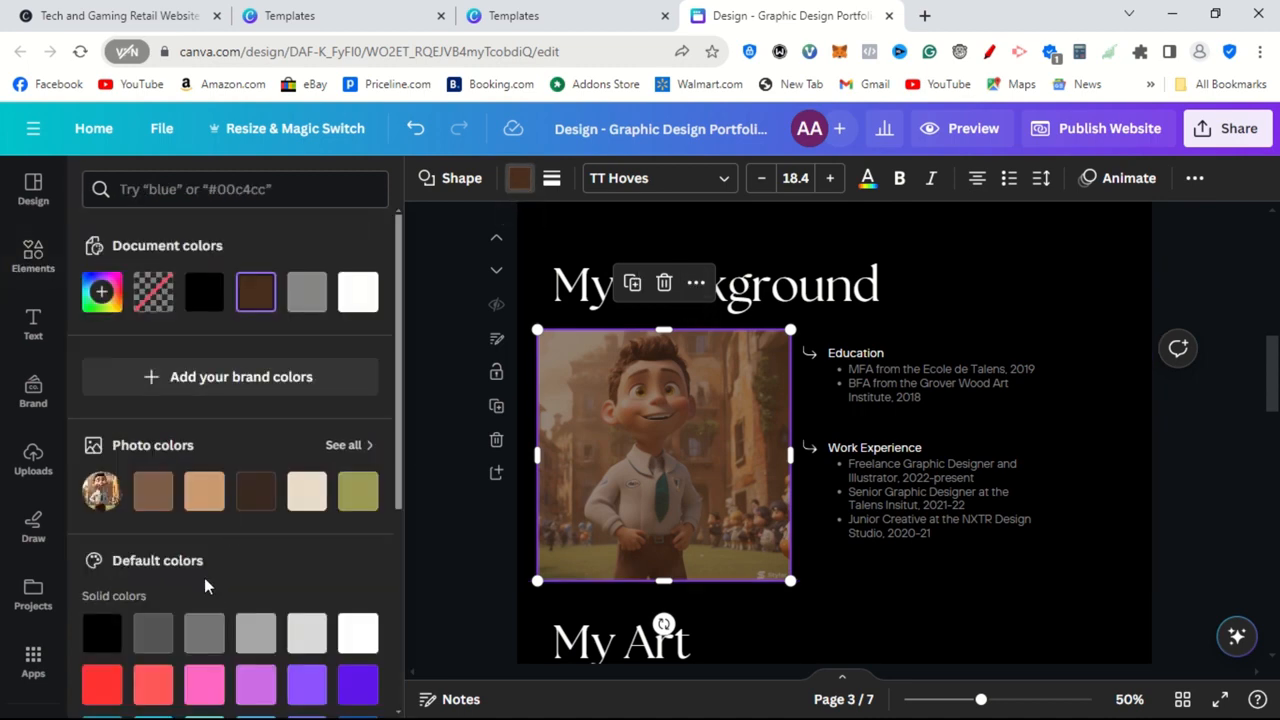
pyautogui.click(203, 296)
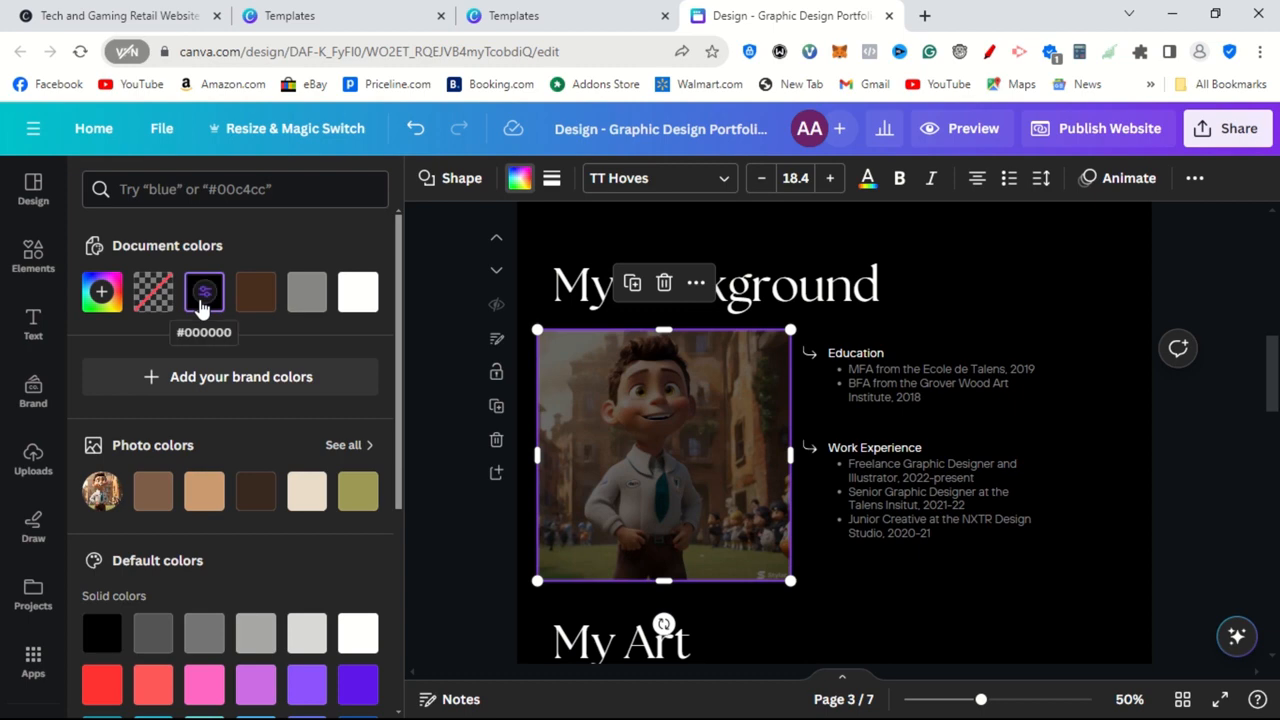
pyautogui.click(966, 293)
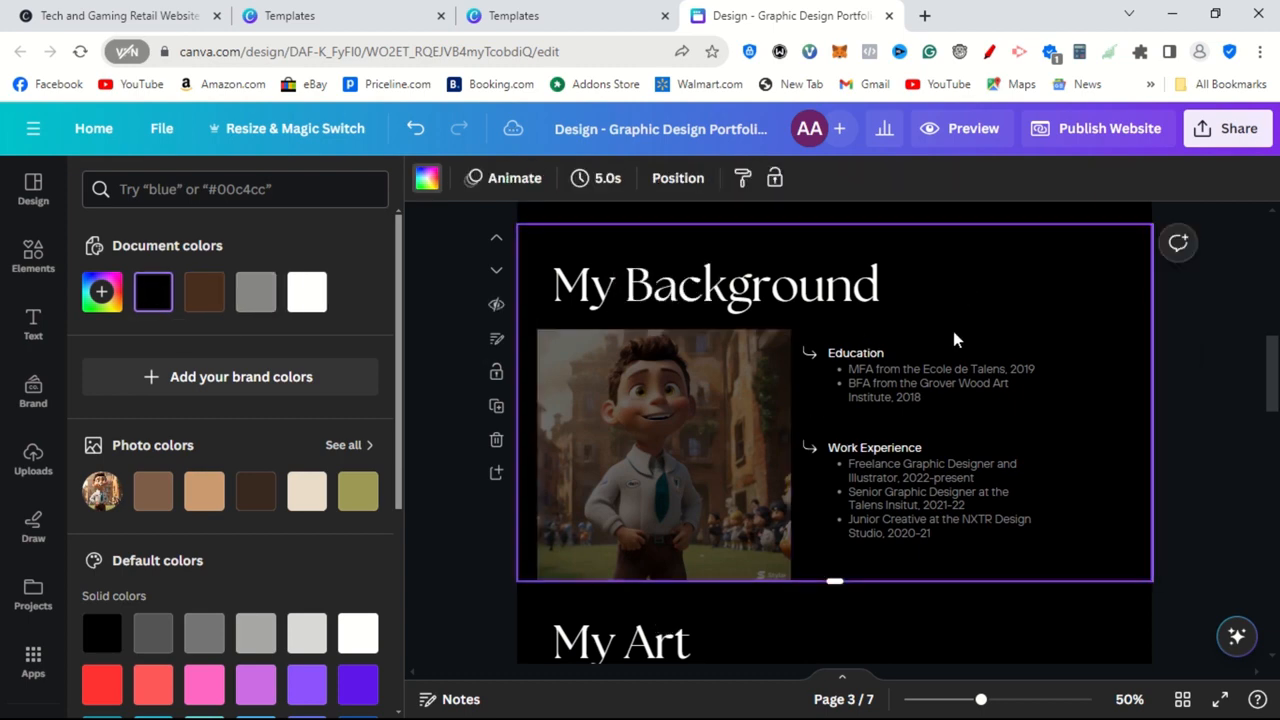
pyautogui.click(1200, 422)
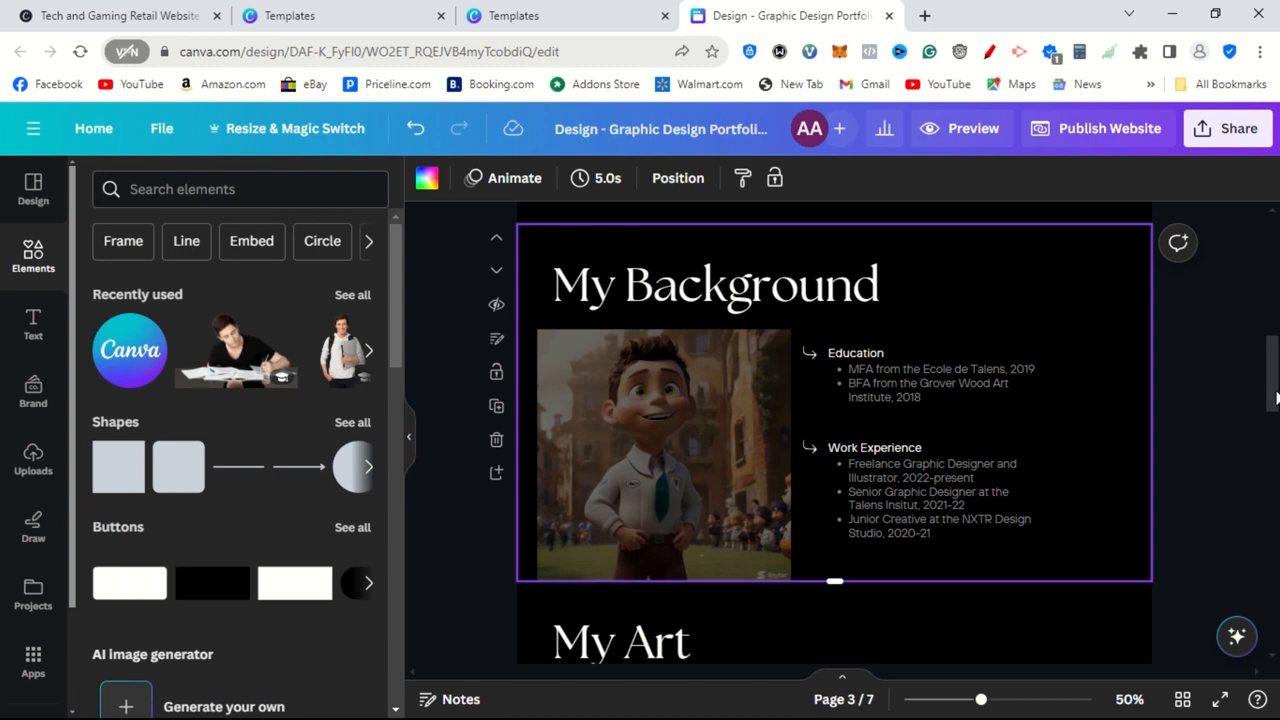
# Look through the remaining pages from "My Art" to "Reach Out to Me" and go back up to the start of the site
pyautogui.moveTo(1275, 398); pyautogui.dragTo(1276, 462)
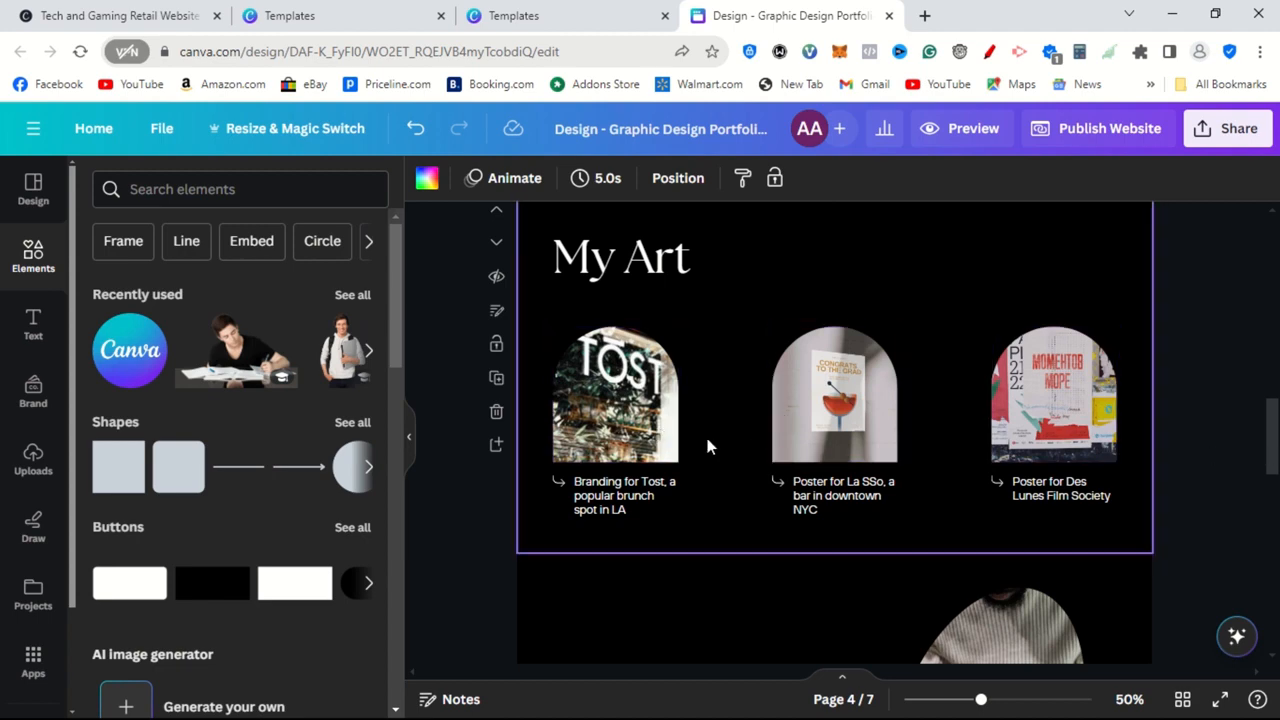
pyautogui.click(408, 440)
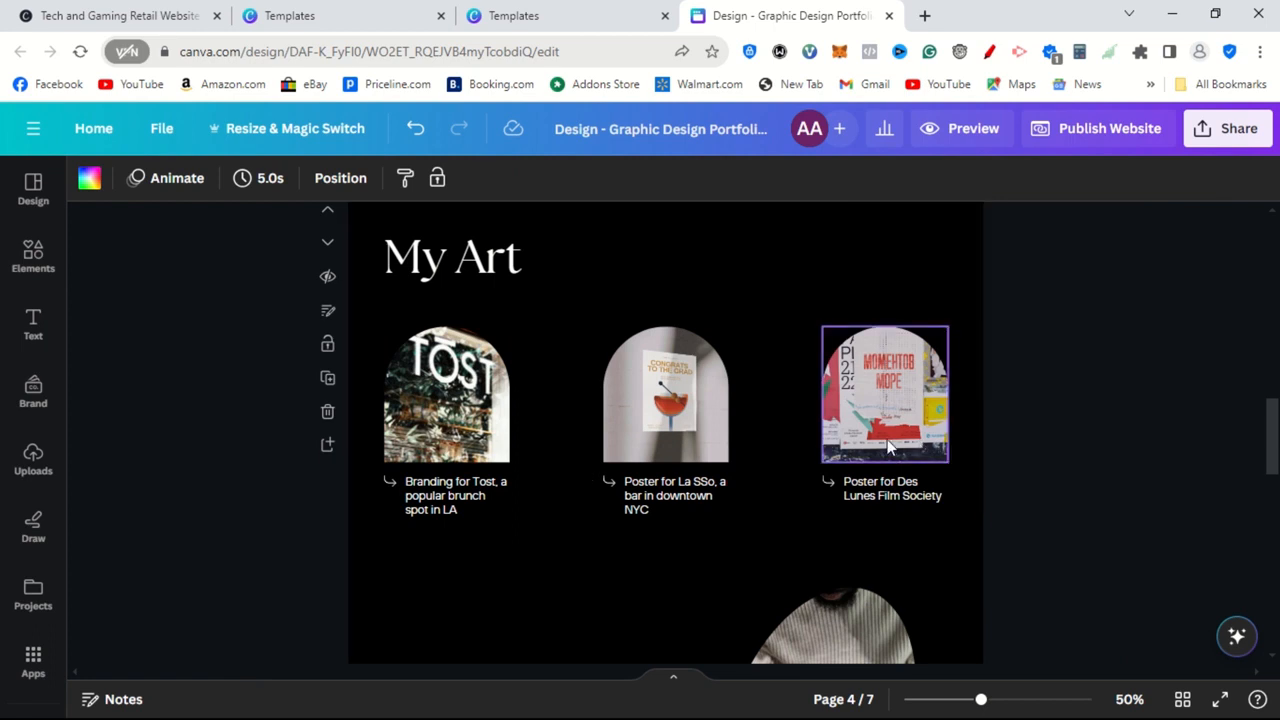
pyautogui.scroll(-10, 1277, 456)
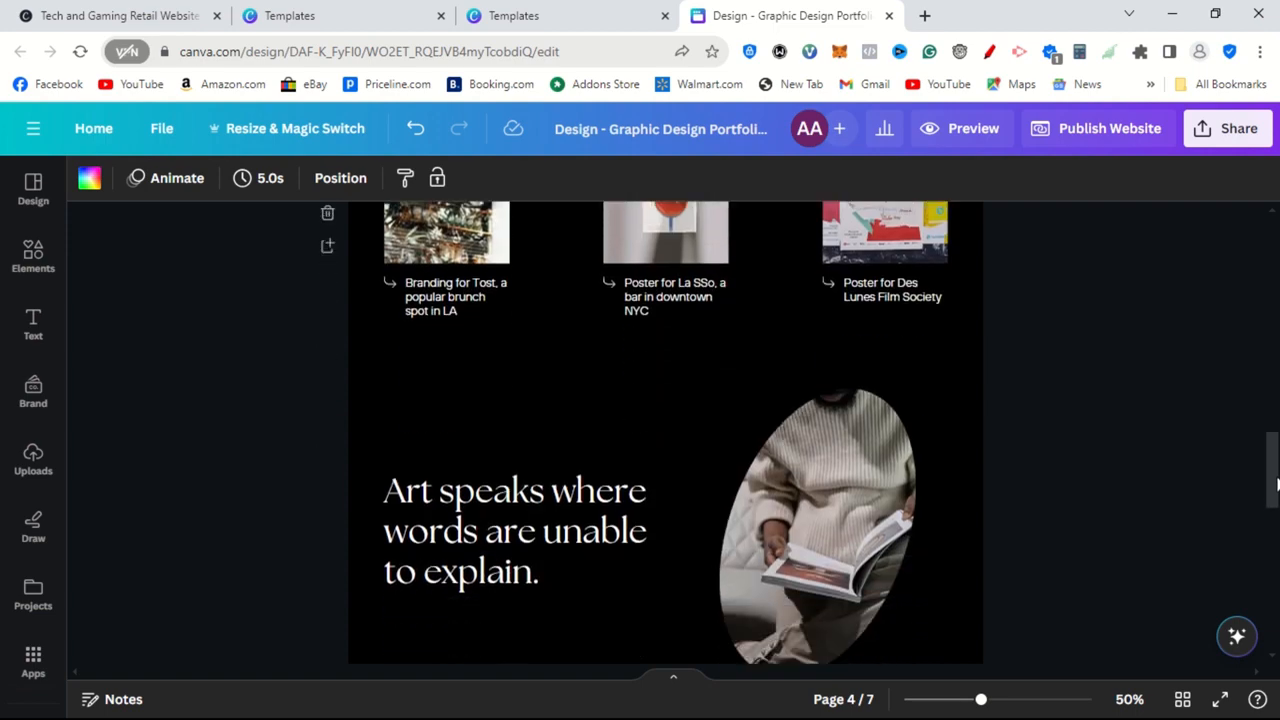
pyautogui.scroll(-5, 1275, 612)
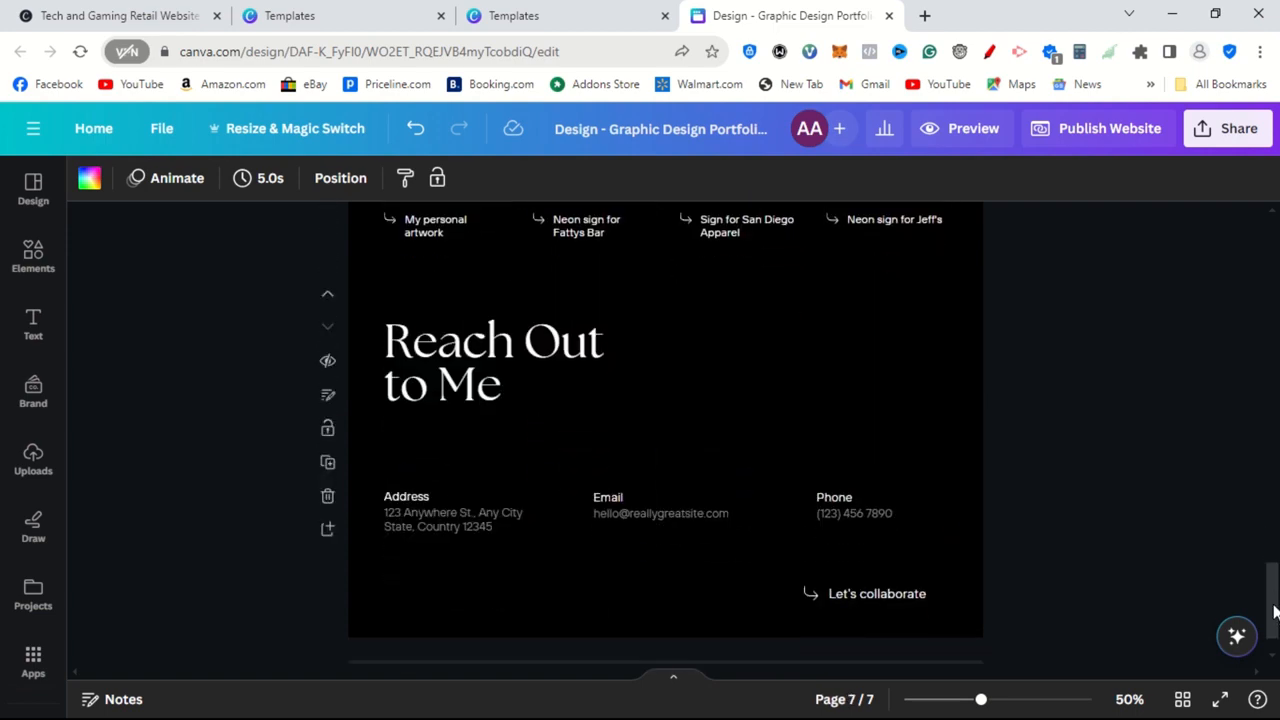
pyautogui.scroll(-1, 1273, 612)
pyautogui.scroll(4, 1273, 612)
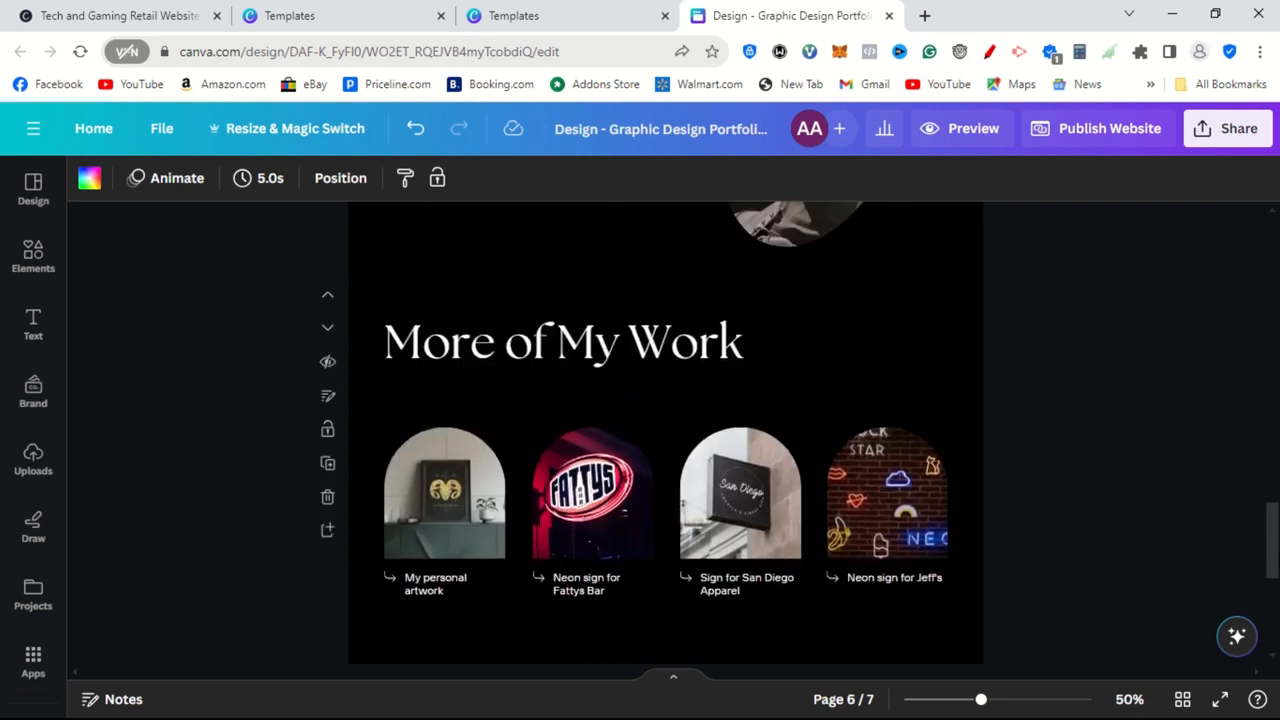
pyautogui.scroll(-4, 1273, 612)
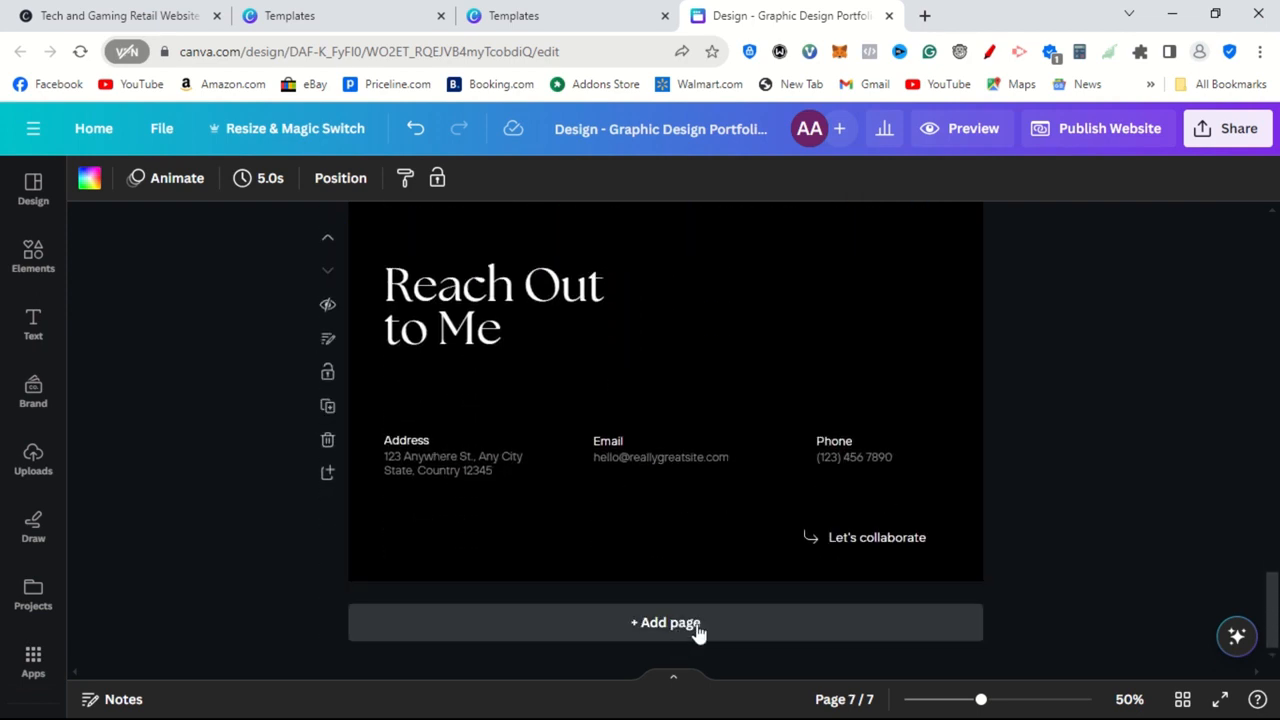
pyautogui.scroll(5, 665, 430)
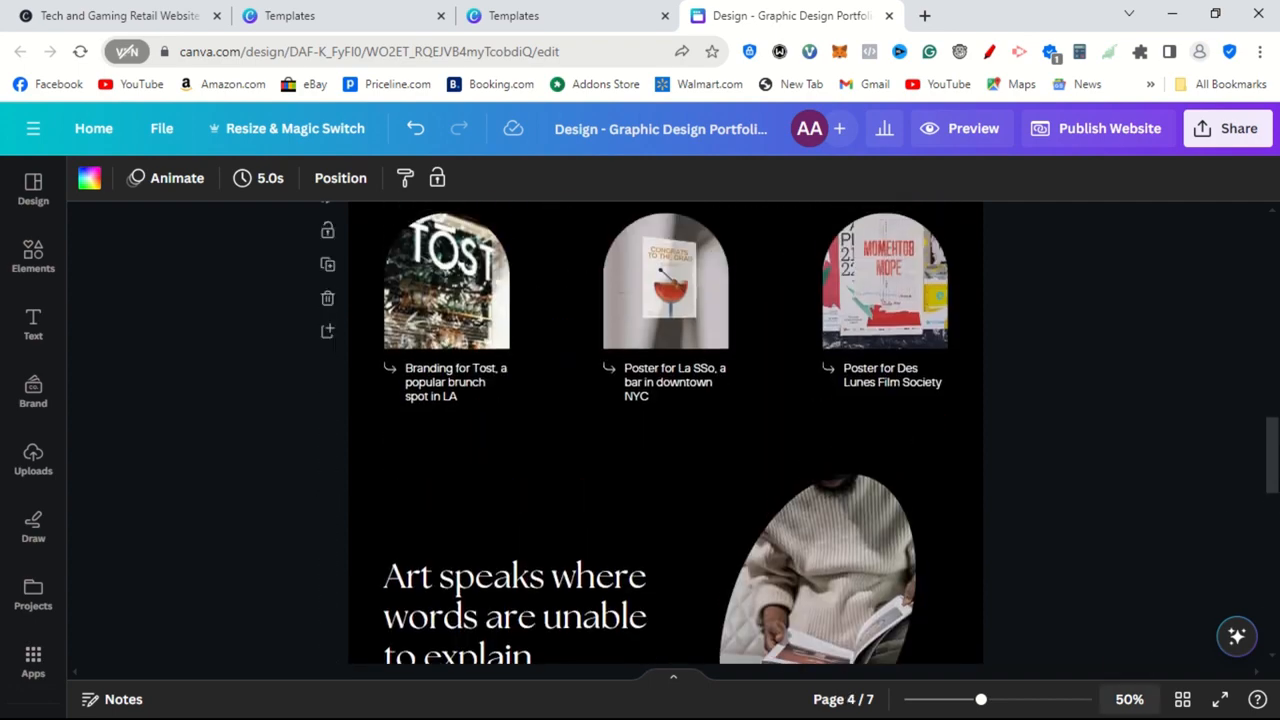
pyautogui.scroll(6, 665, 430)
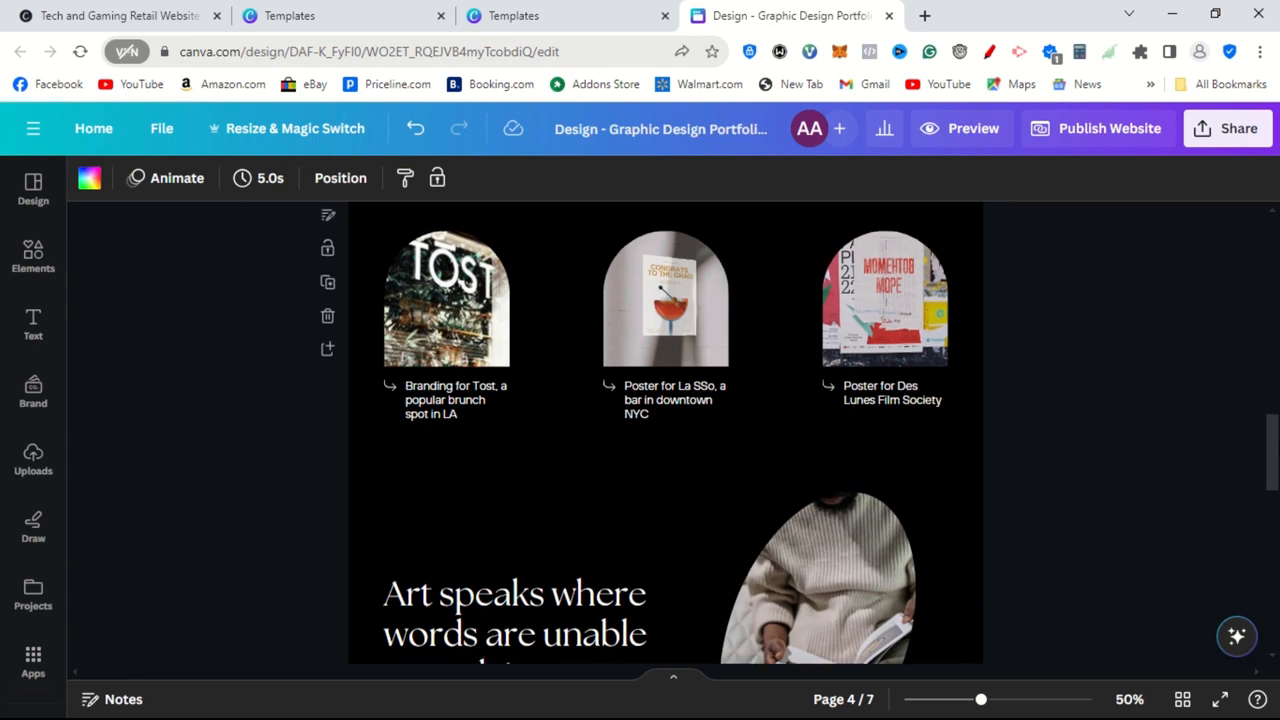
pyautogui.scroll(5, 665, 430)
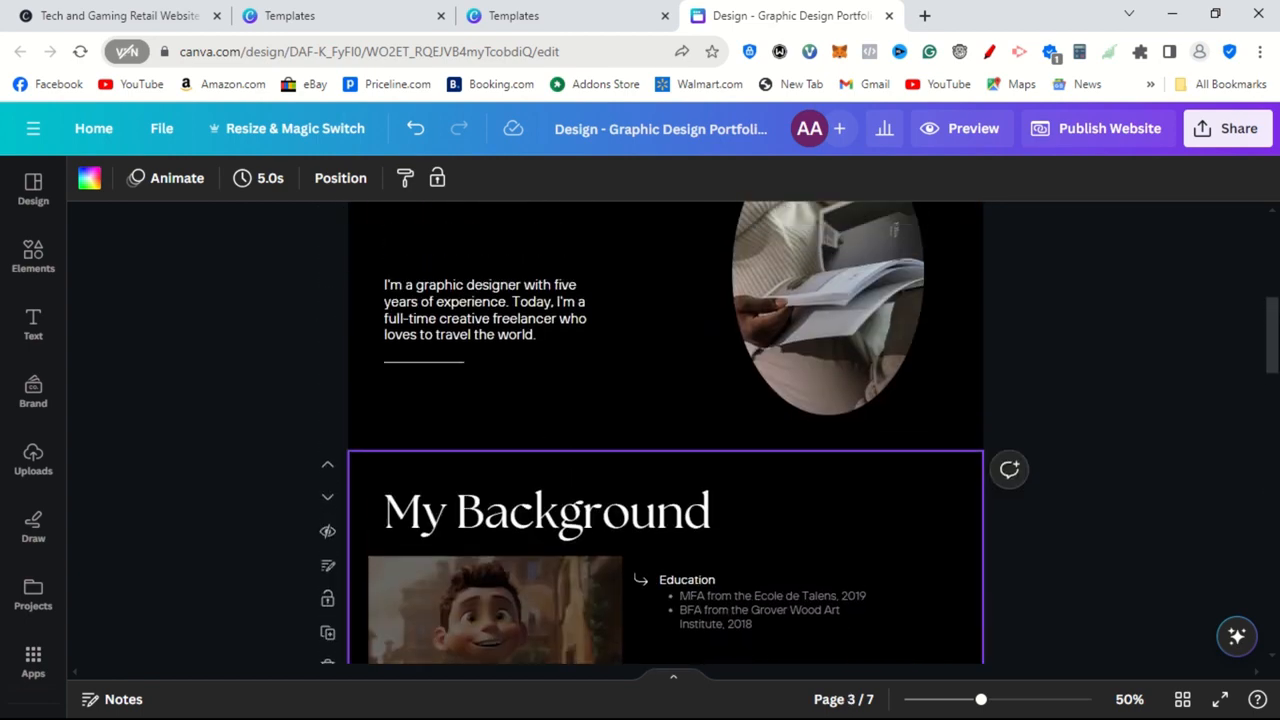
# Open the website publishing settings to review the mobile, navigation and domain options
pyautogui.click(1100, 140)
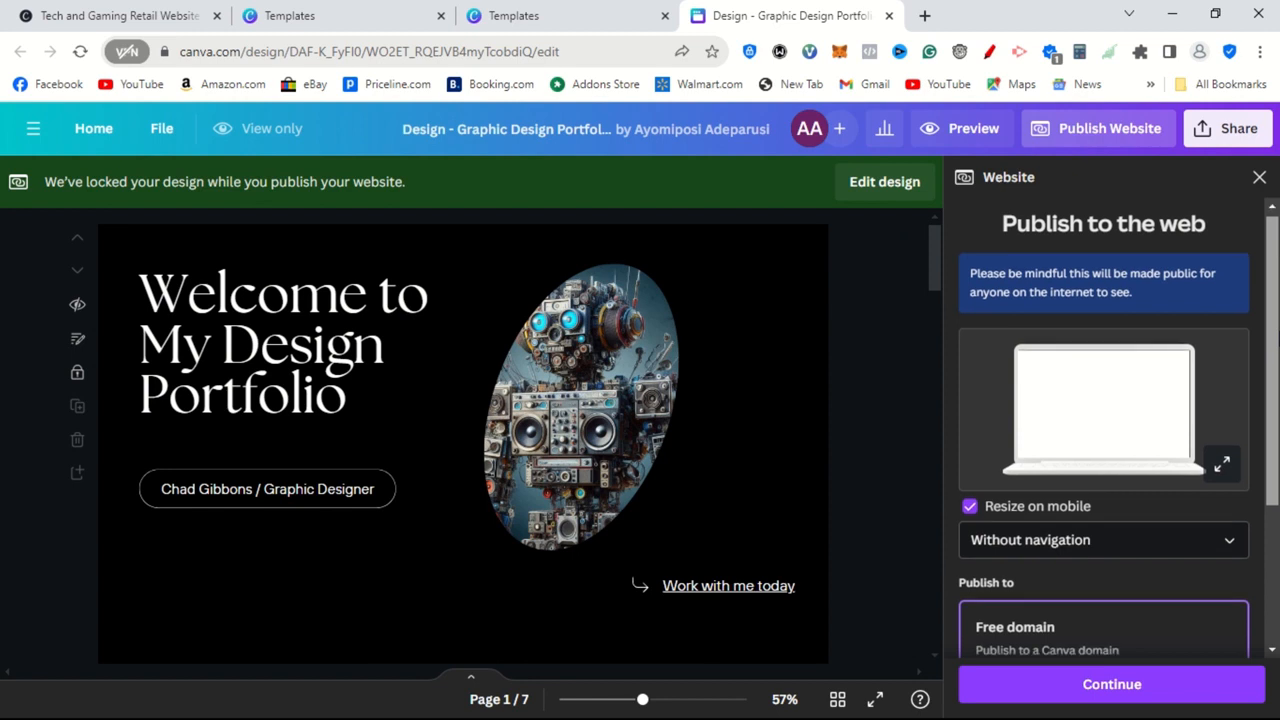
pyautogui.scroll(-1, 1181, 370)
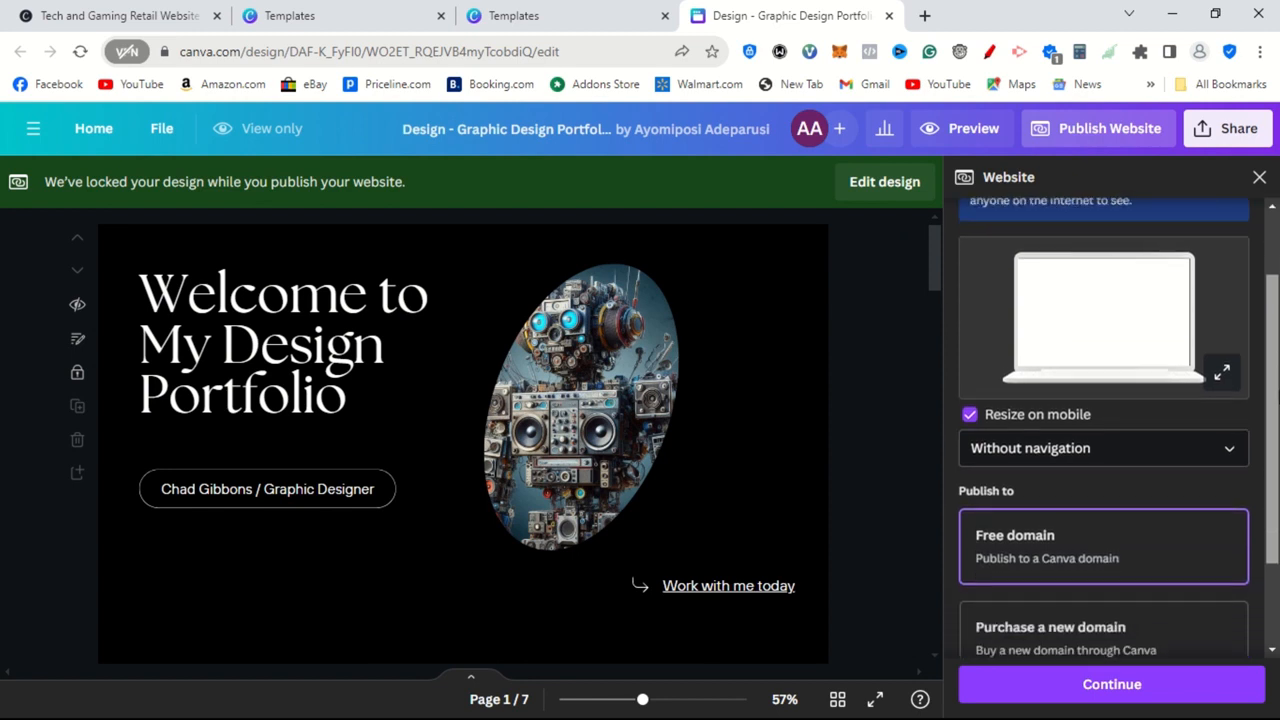
# Set the published website to "With navigation"
pyautogui.click(1104, 447)
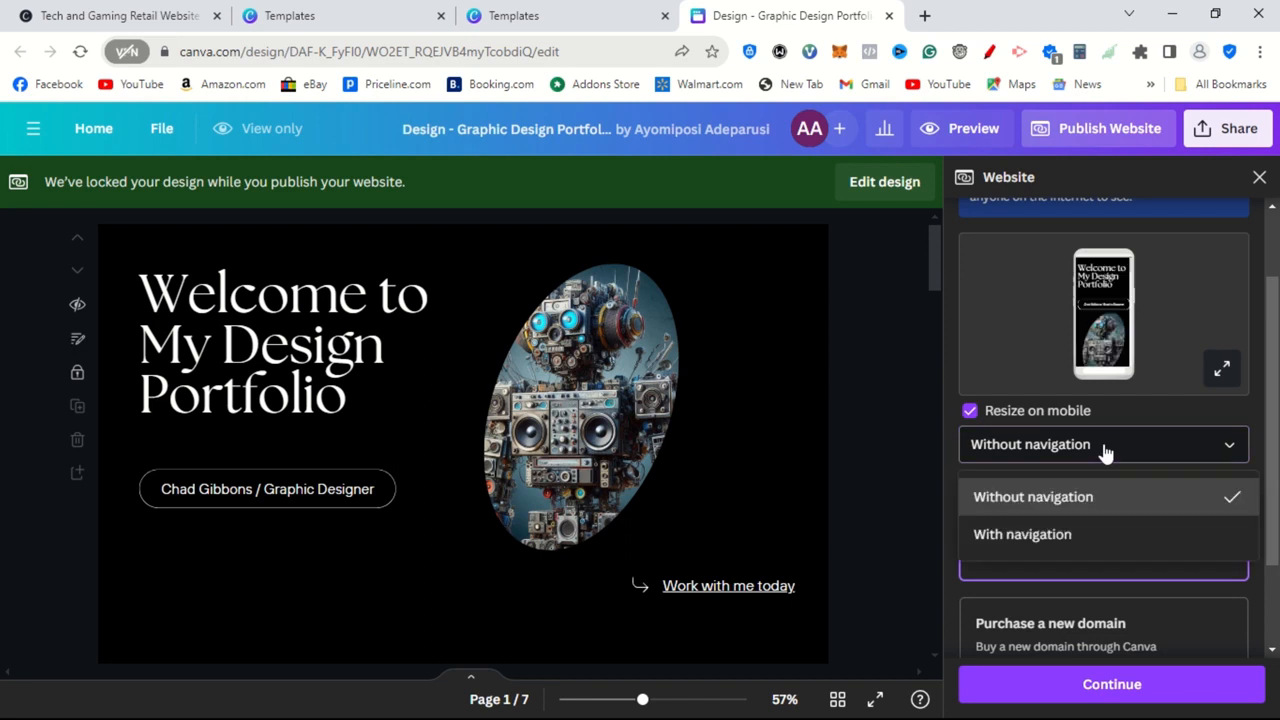
pyautogui.click(1104, 450)
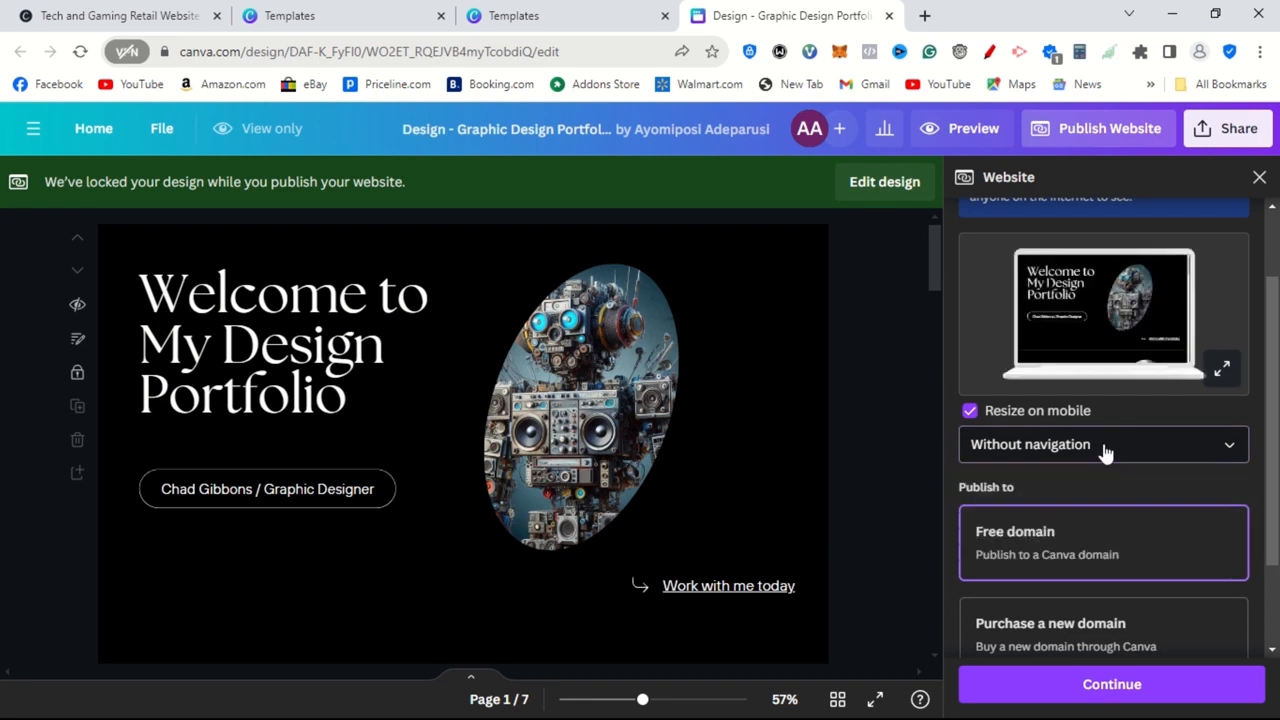
pyautogui.click(1104, 450)
pyautogui.click(1078, 535)
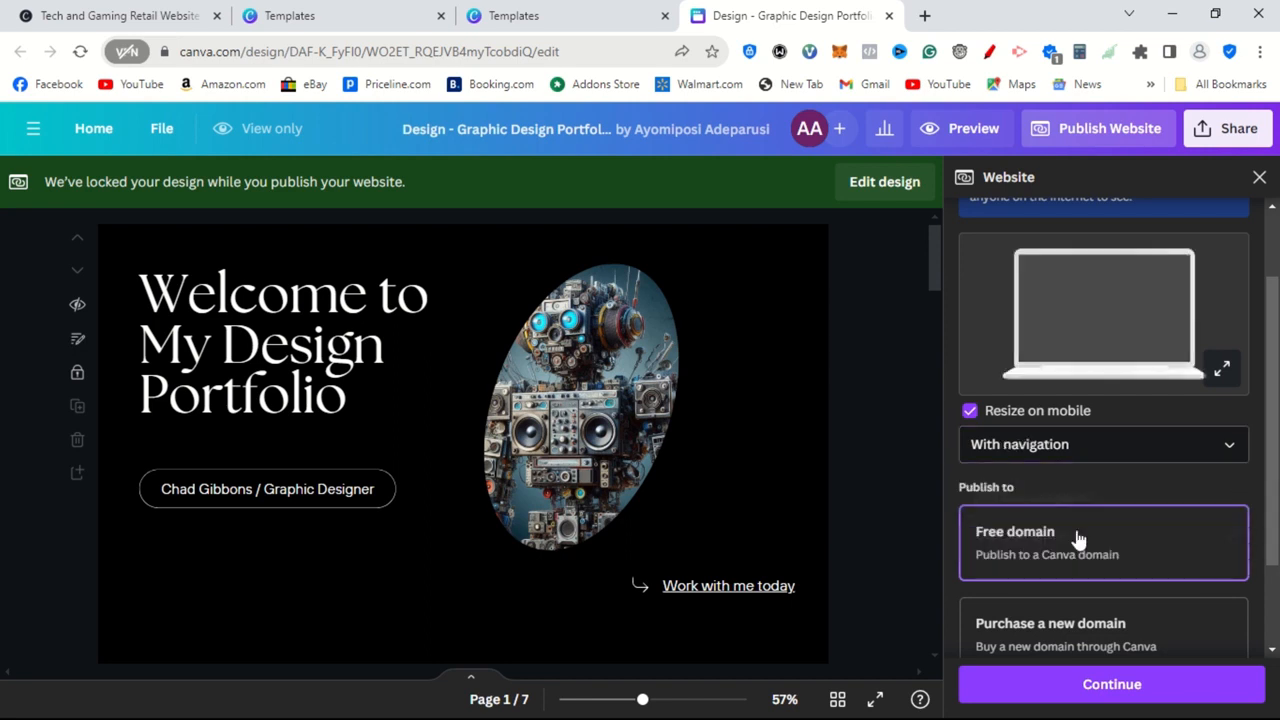
# Look over the domain options and preview, and set the published website back to "Without navigation"
pyautogui.scroll(-2, 1260, 517)
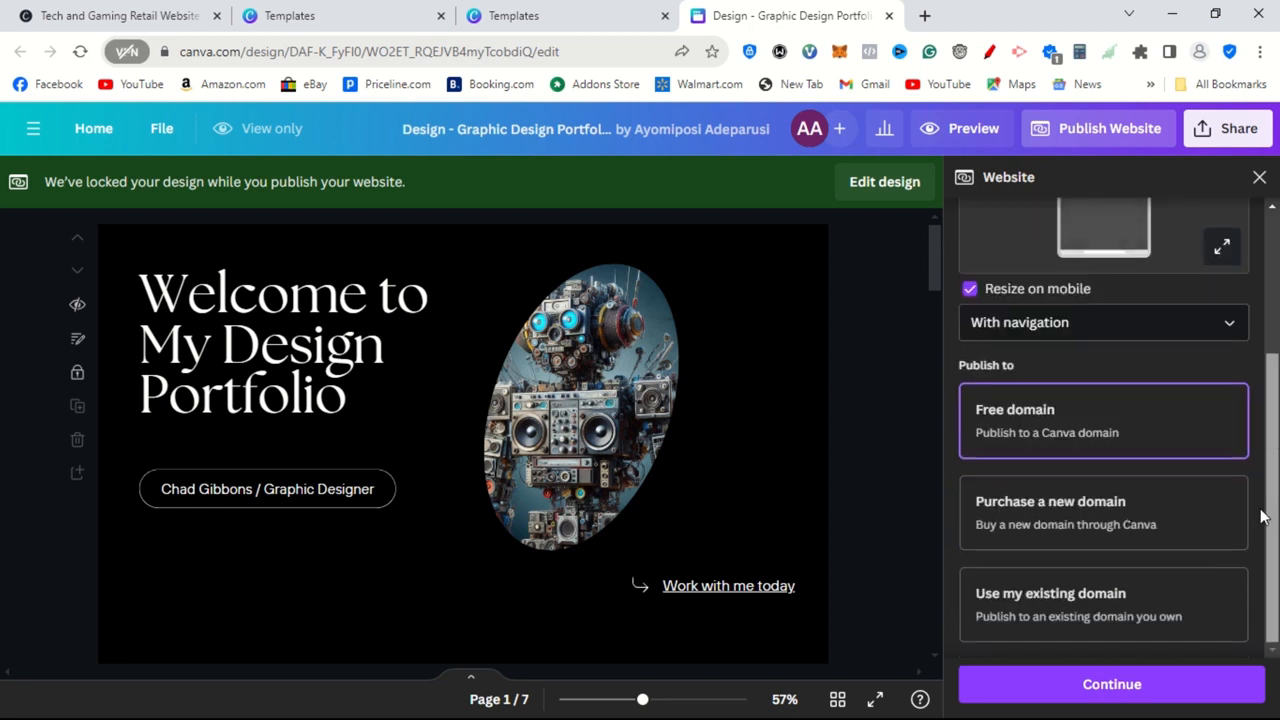
pyautogui.scroll(2, 1260, 457)
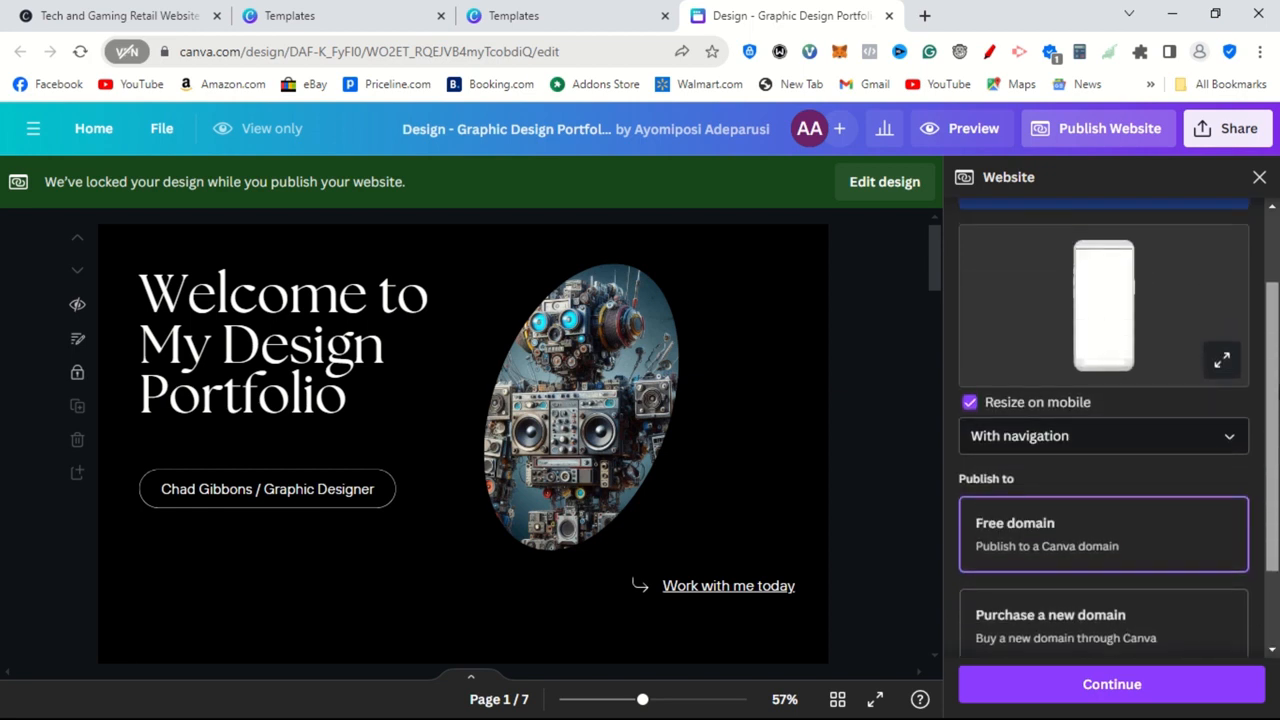
pyautogui.scroll(1, 1270, 385)
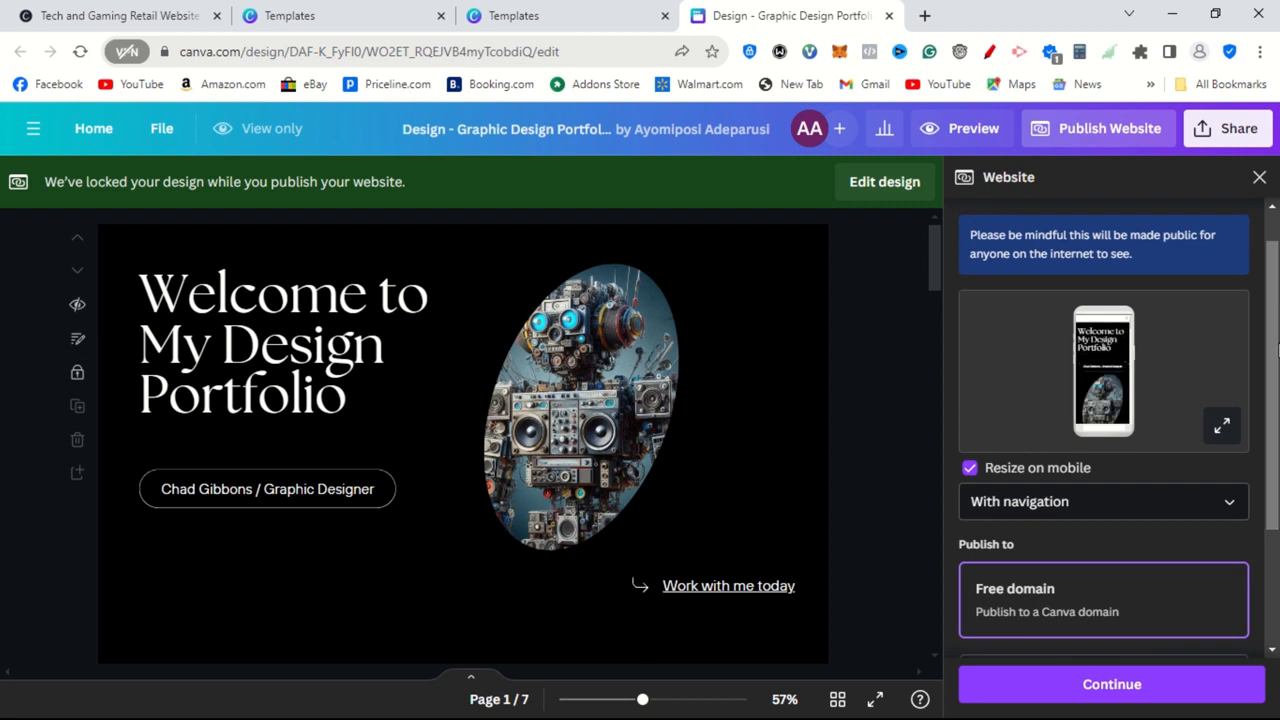
pyautogui.click(1101, 512)
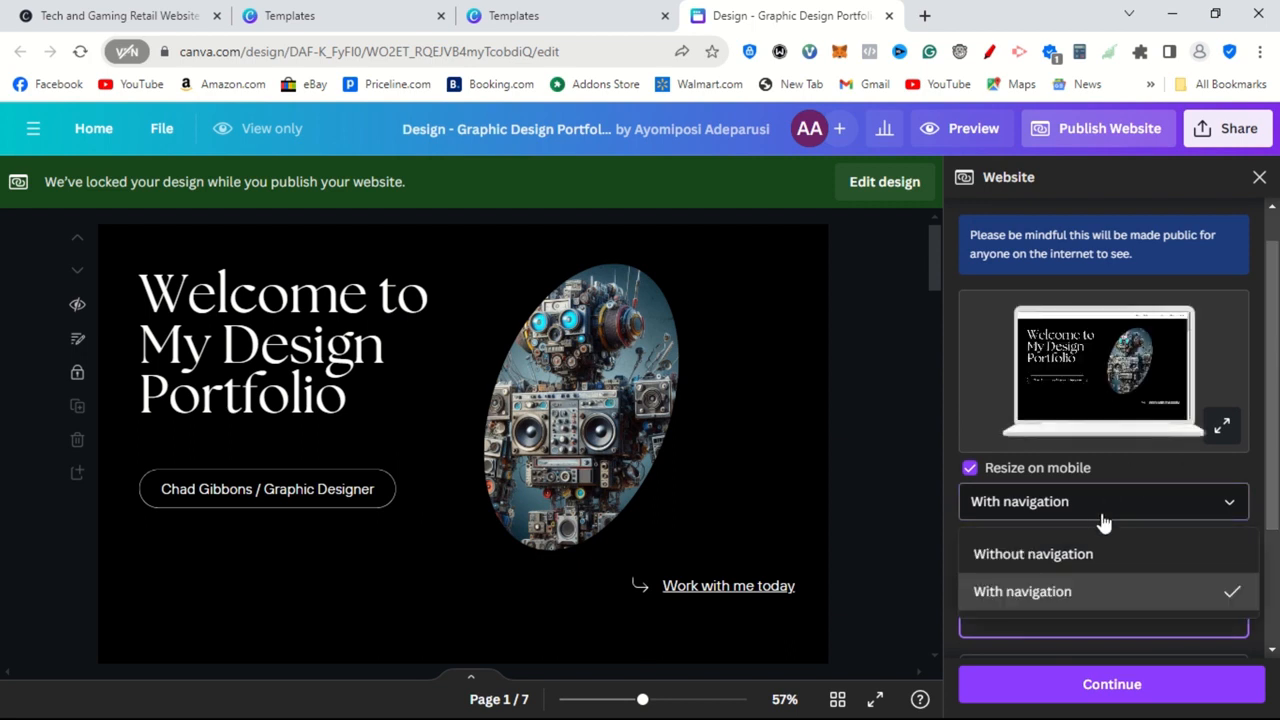
pyautogui.click(1071, 562)
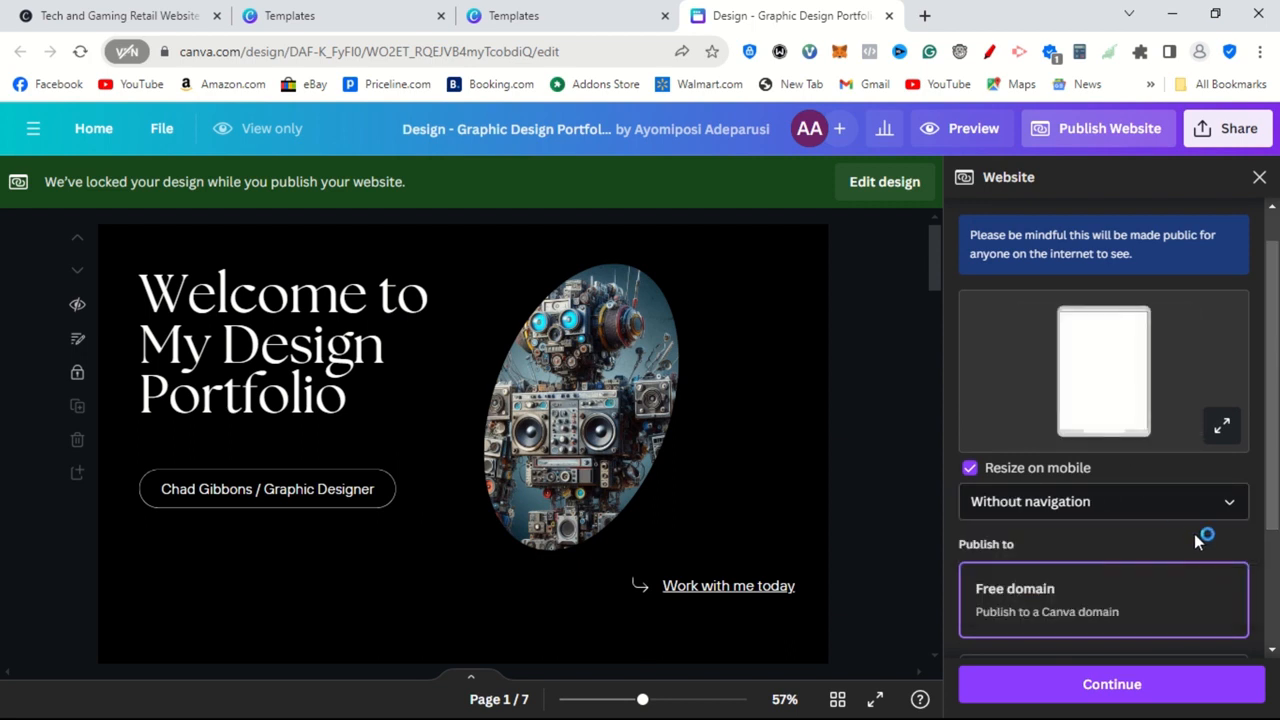
# Keep the Free domain option for publishing and continue to the review of the site settings
pyautogui.scroll(-1, 1277, 492)
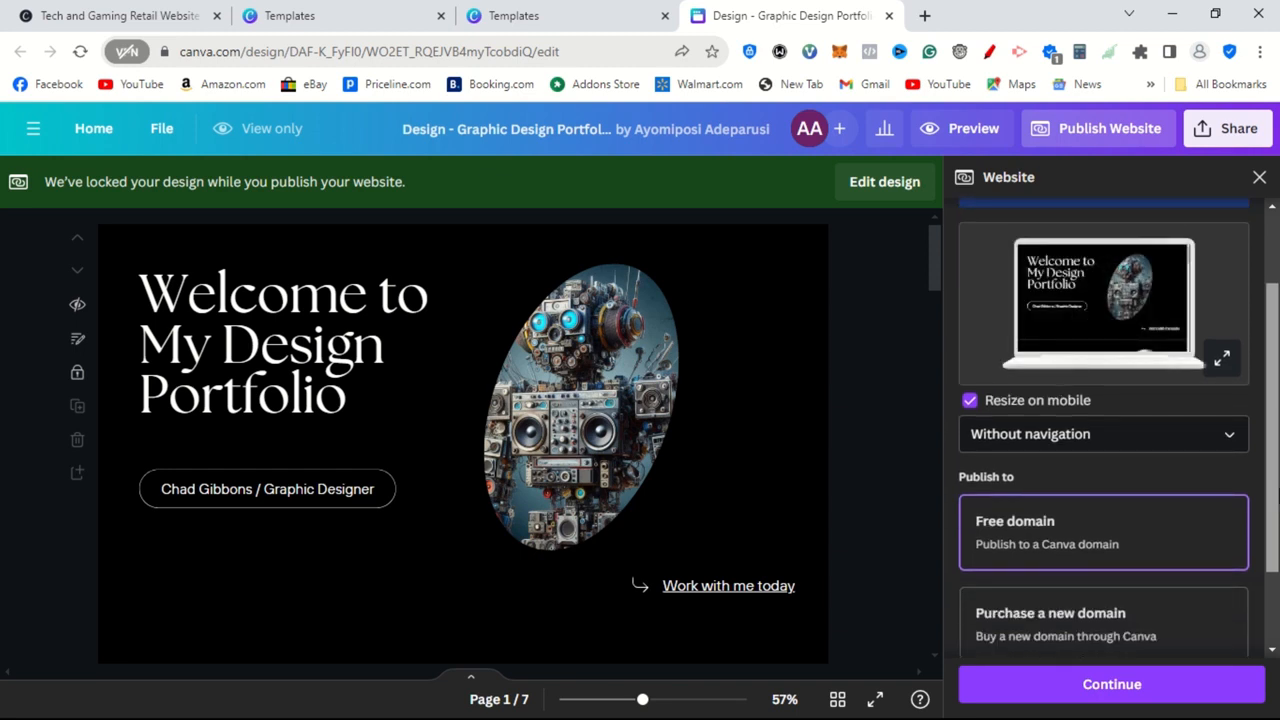
pyautogui.moveTo(1277, 496); pyautogui.dragTo(1275, 570)
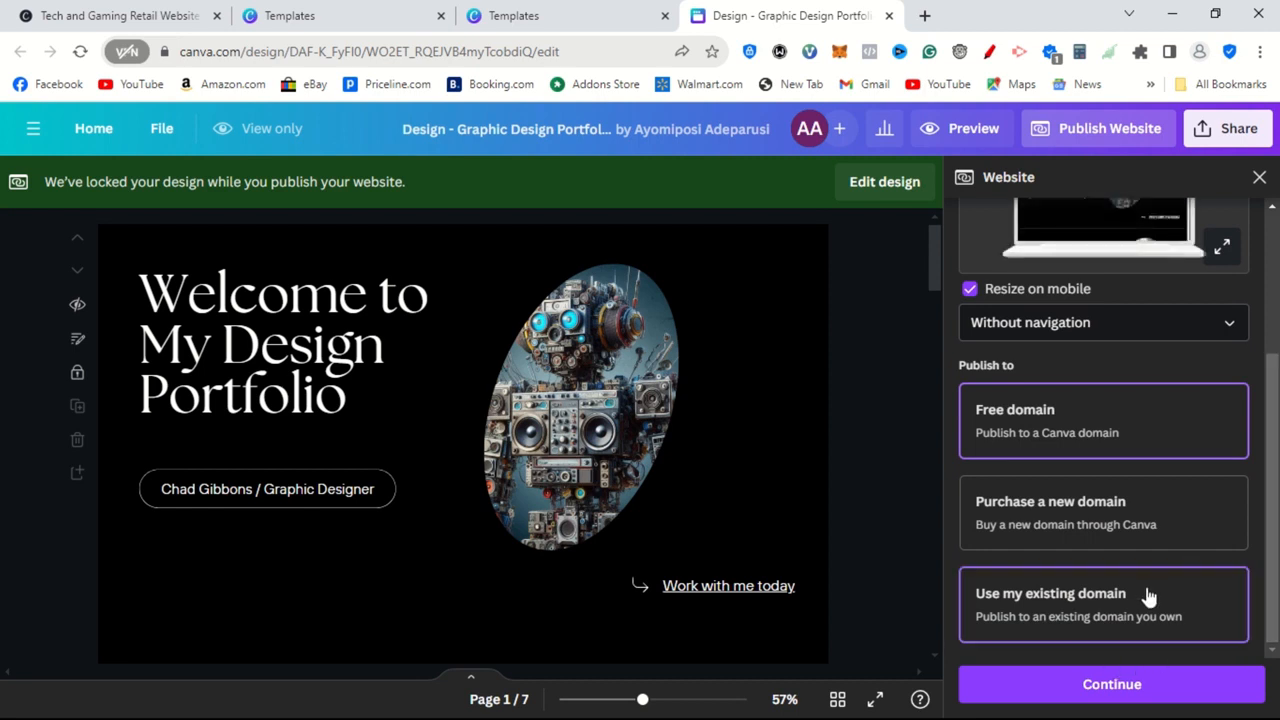
pyautogui.click(1110, 688)
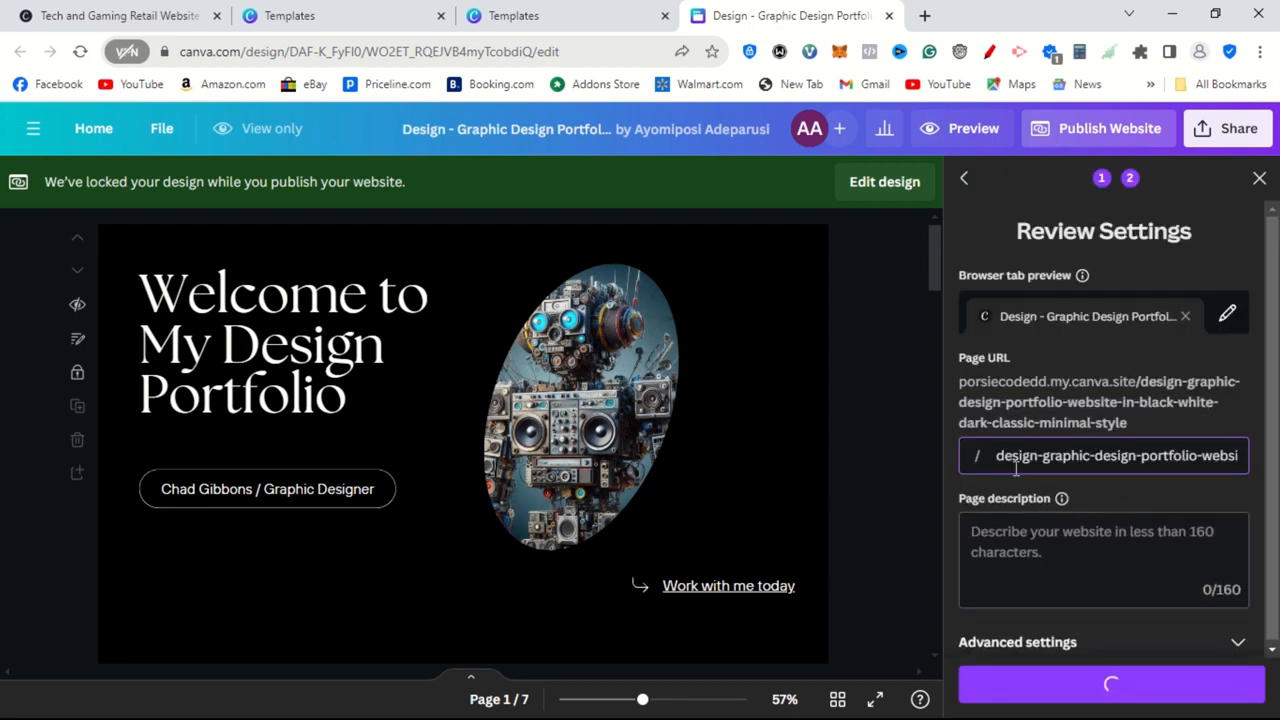
# Replace the suggested page URL ending with "porsiecode"
pyautogui.moveTo(999, 457); pyautogui.dragTo(1278, 458)
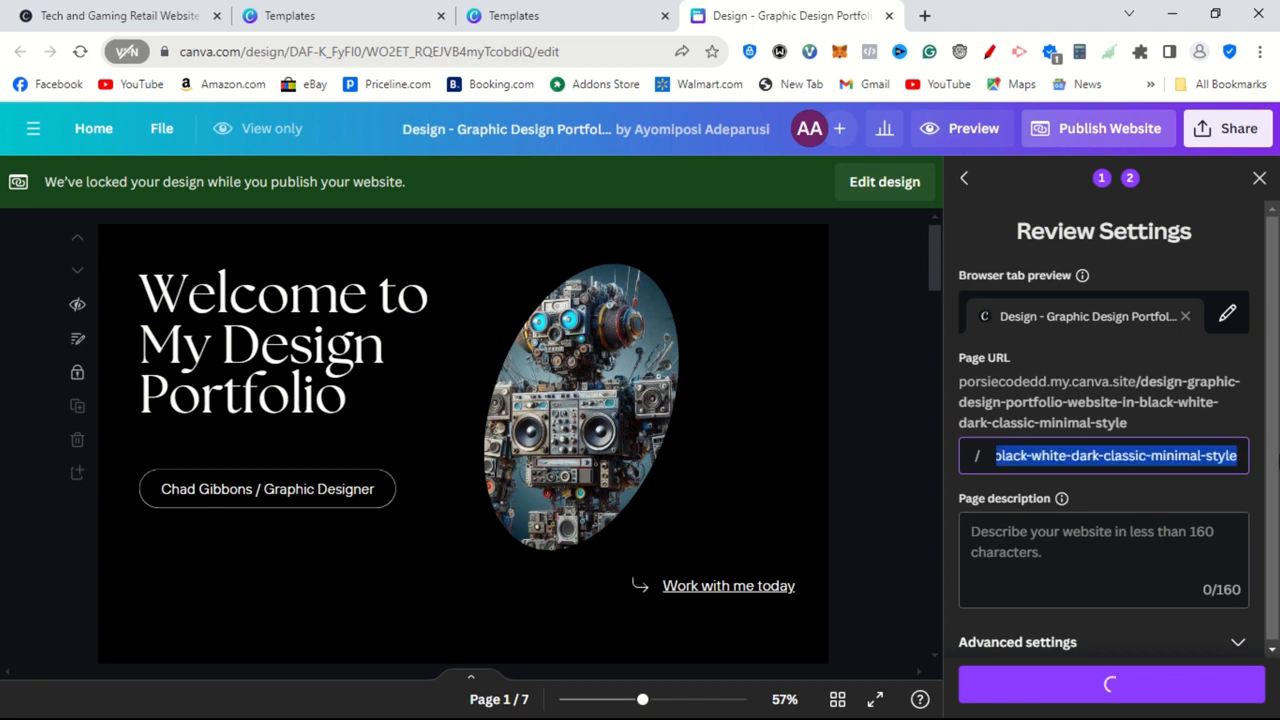
pyautogui.press('BackSpace')
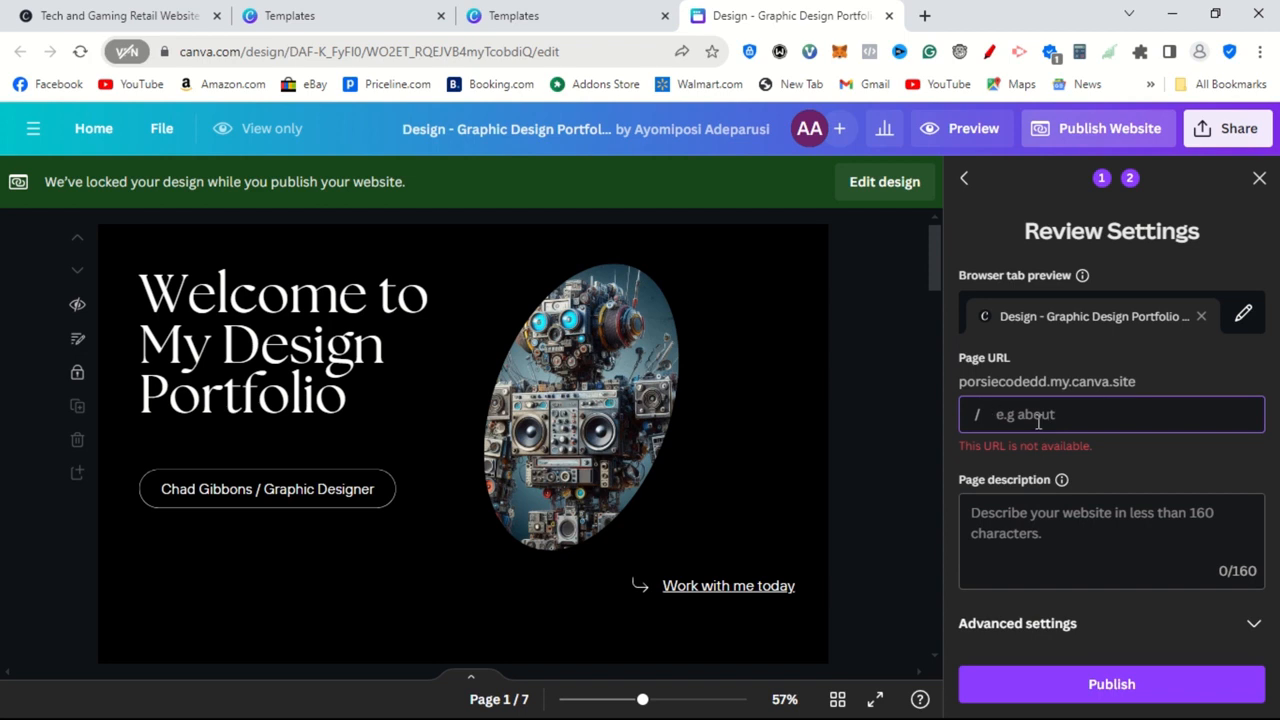
pyautogui.write('porsie')
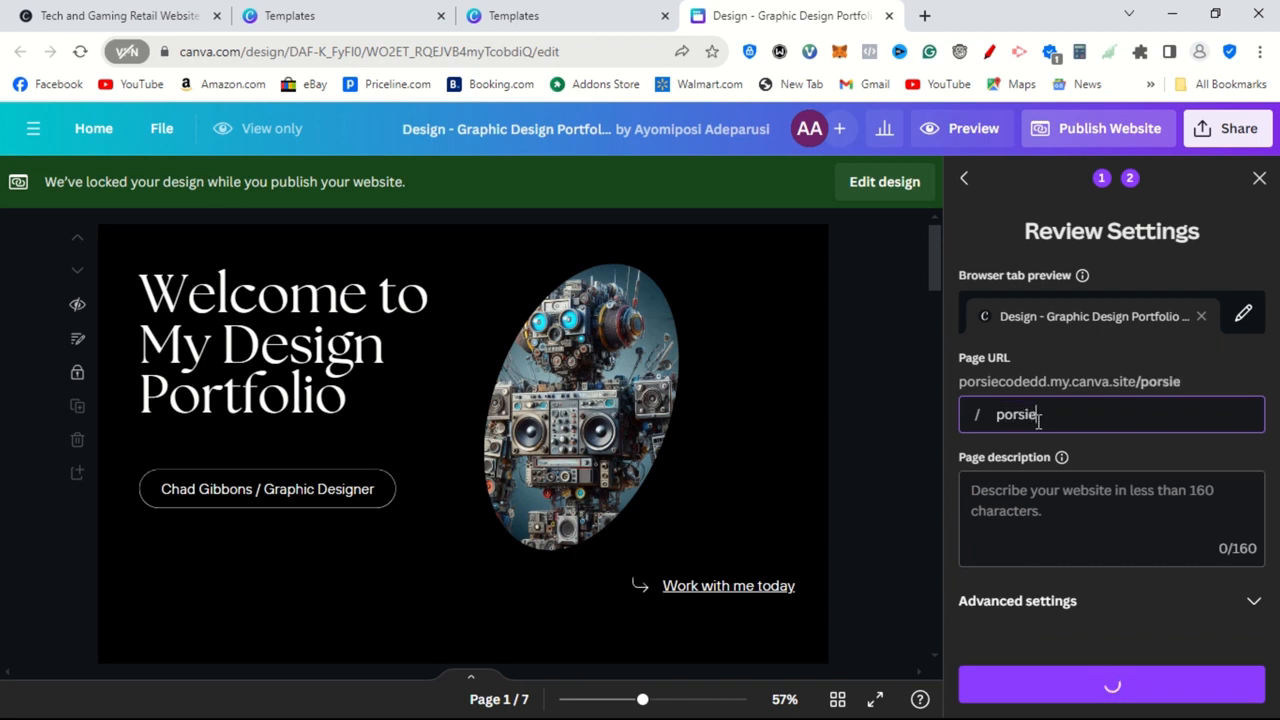
pyautogui.write('code')
# Enter "This is my portfolio" as the page description, correcting the typing error in the last word
pyautogui.click(1041, 539)
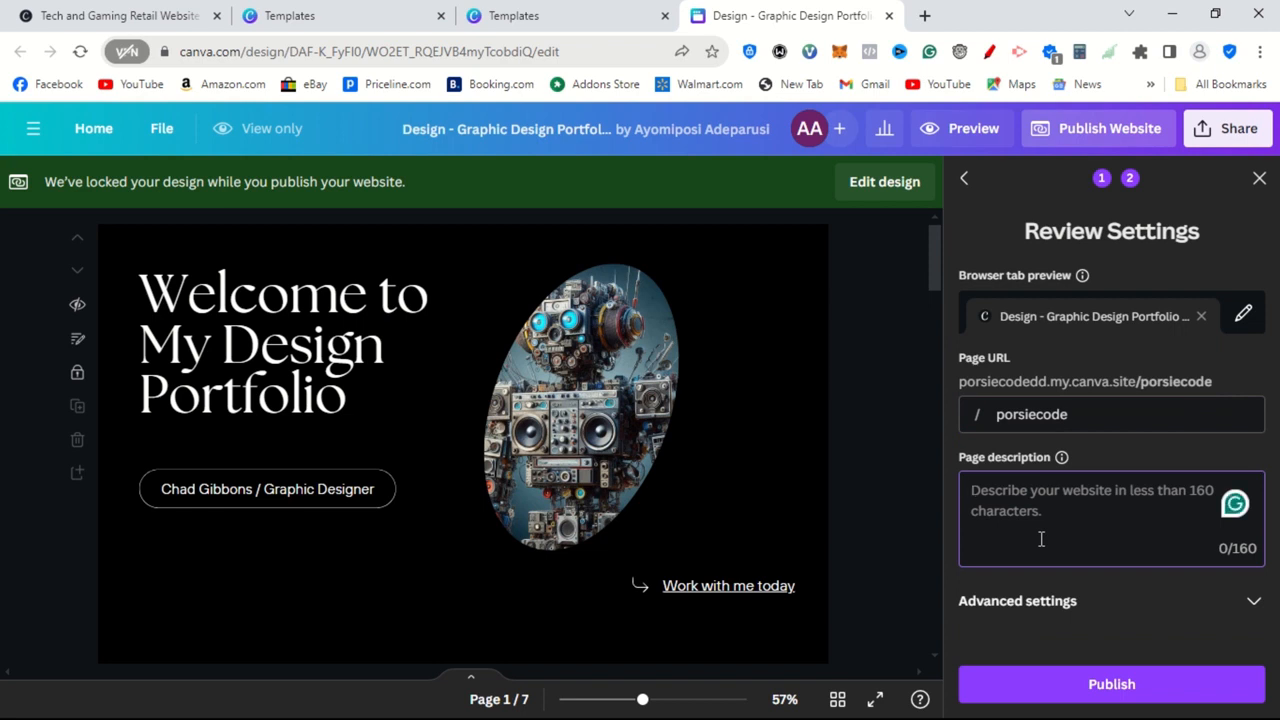
pyautogui.write('This ')
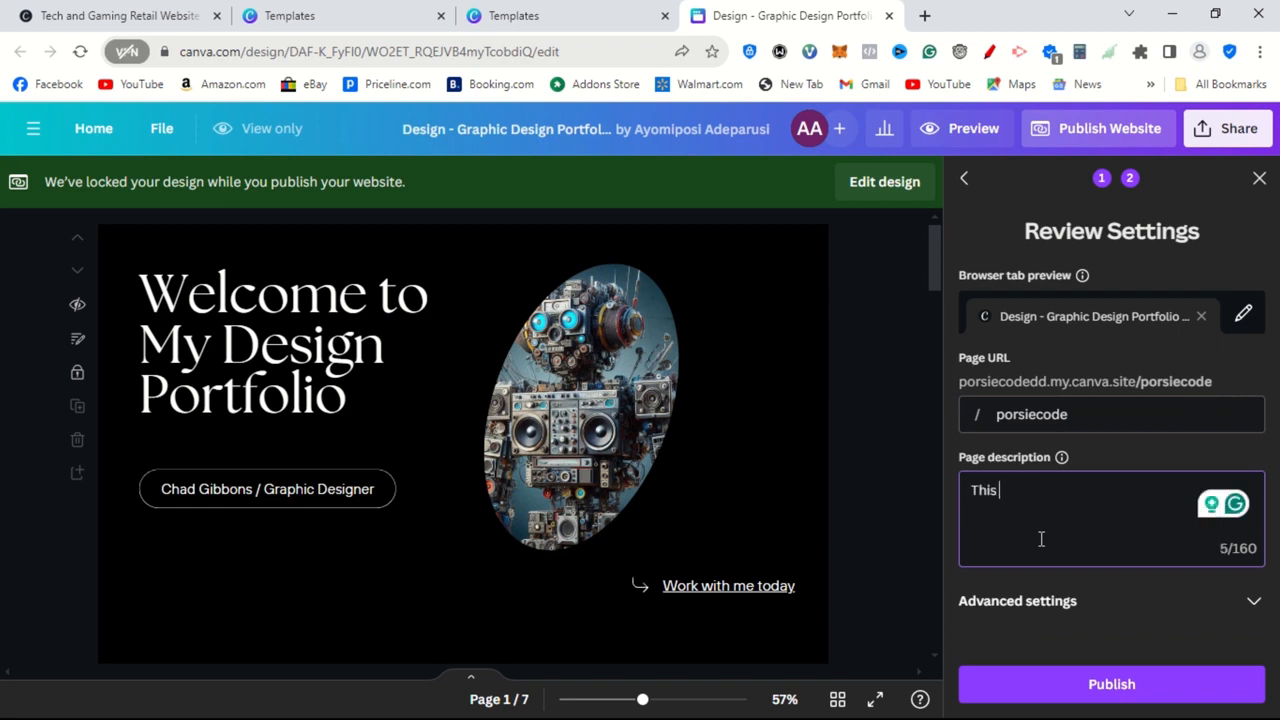
pyautogui.write('is my portfol')
pyautogui.write('io')
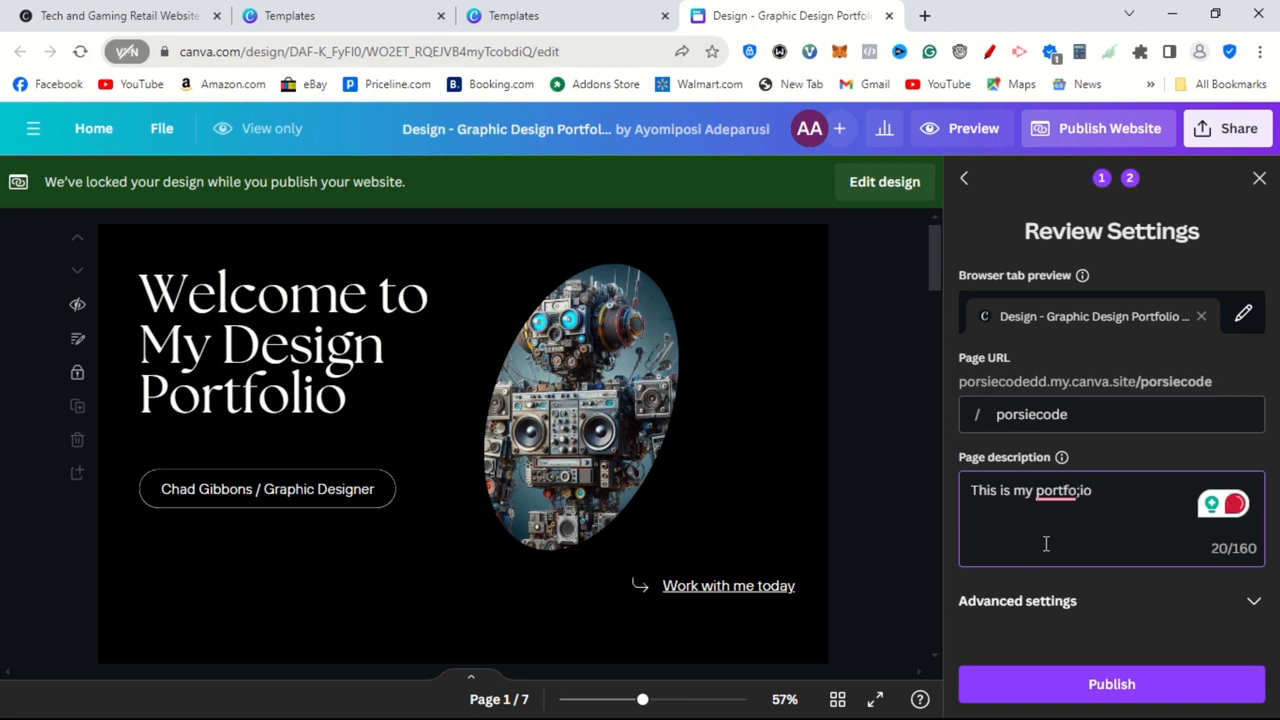
pyautogui.click(1081, 489)
pyautogui.moveTo(1073, 500)
pyautogui.click(1063, 546)
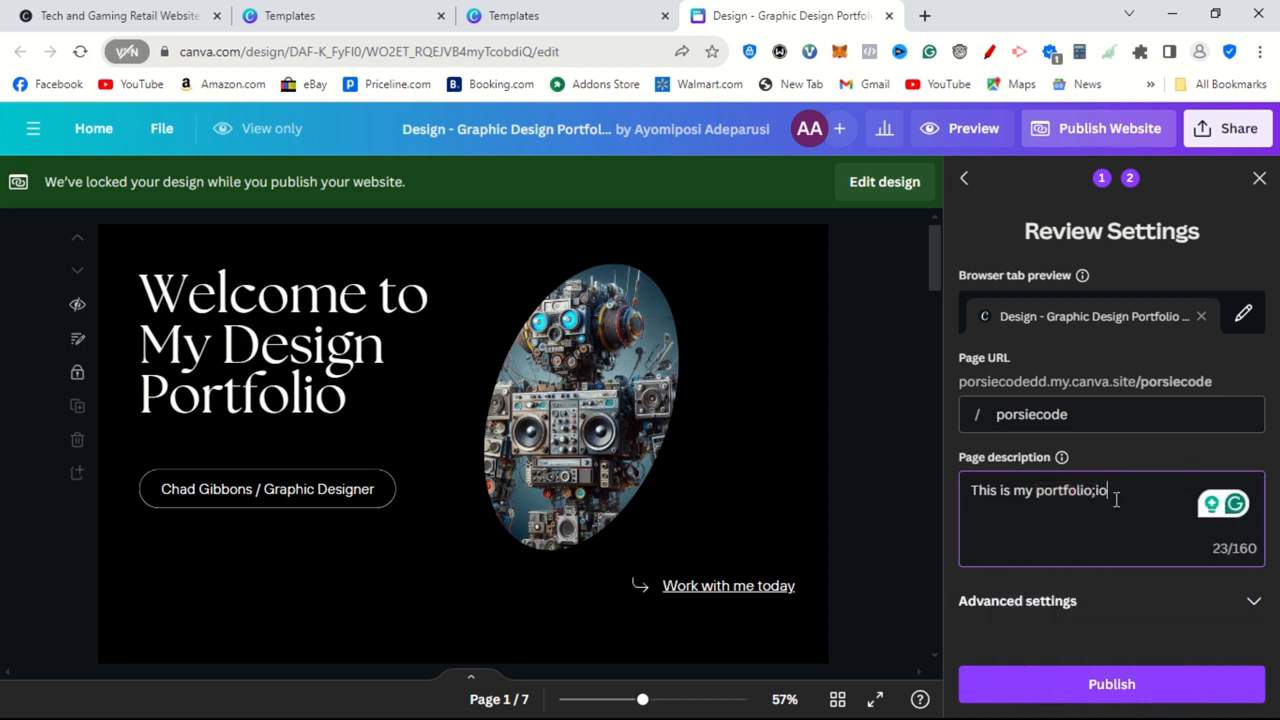
pyautogui.press('BackSpace')
# Review the advanced settings for password protection, search engine visibility and link preview, and publish the website
pyautogui.click(1253, 608)
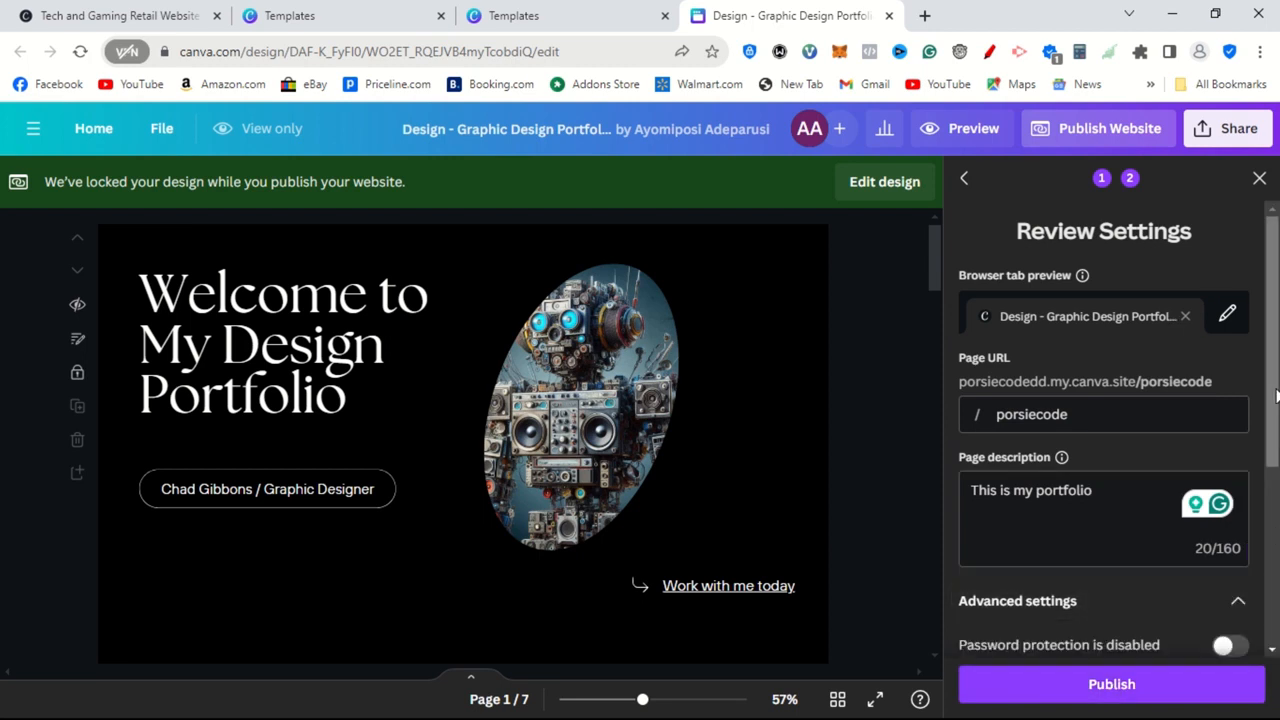
pyautogui.click(1276, 397)
pyautogui.moveTo(1276, 458); pyautogui.dragTo(1273, 600)
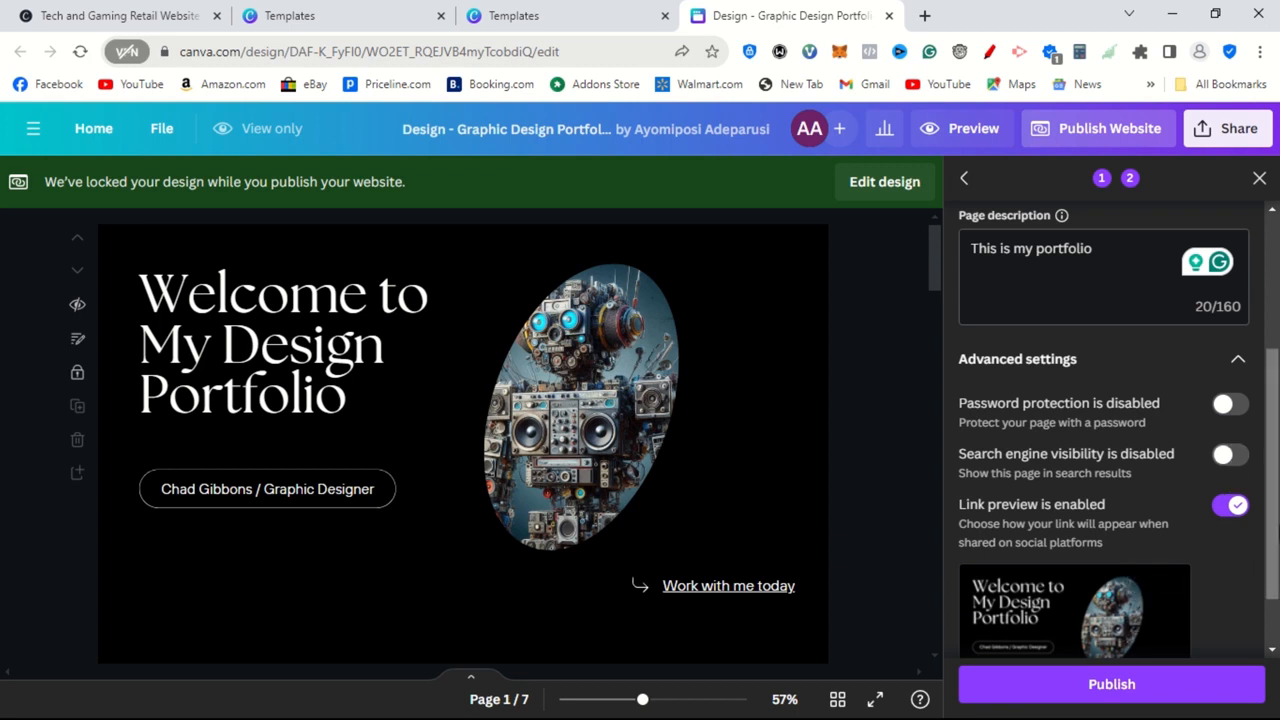
pyautogui.scroll(-2, 1260, 560)
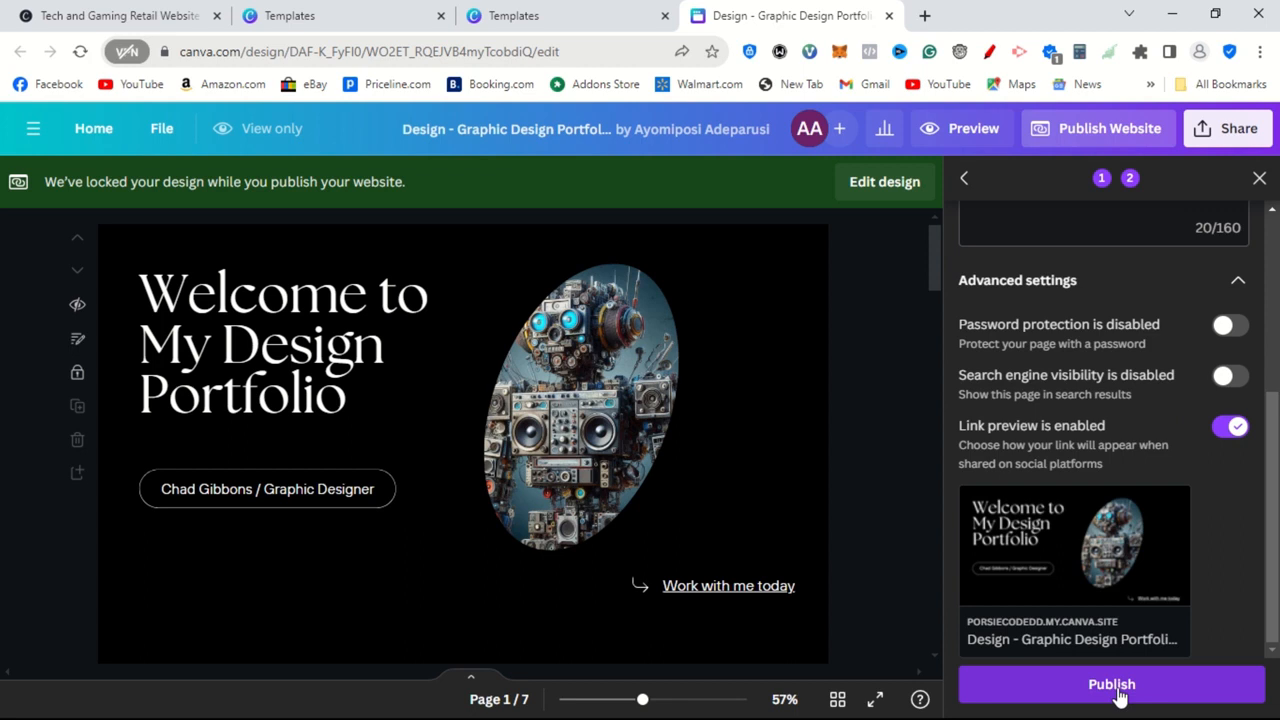
pyautogui.click(1116, 690)
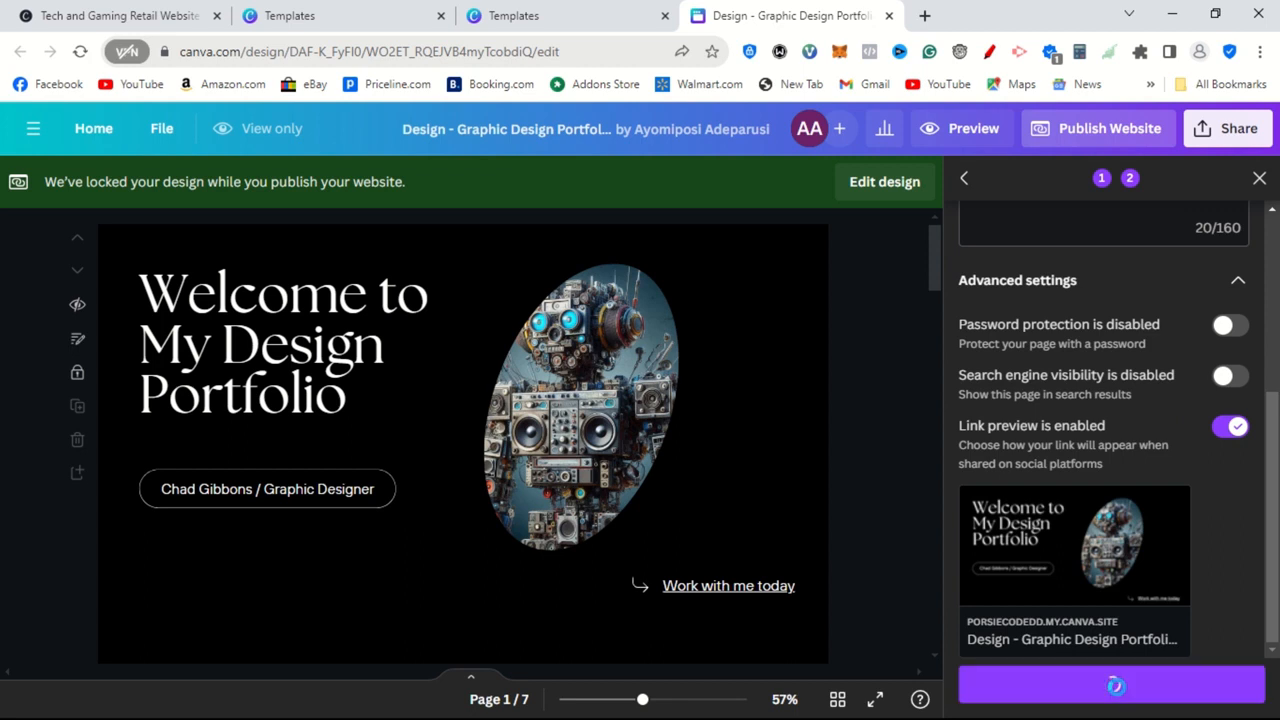
pyautogui.click(1117, 687)
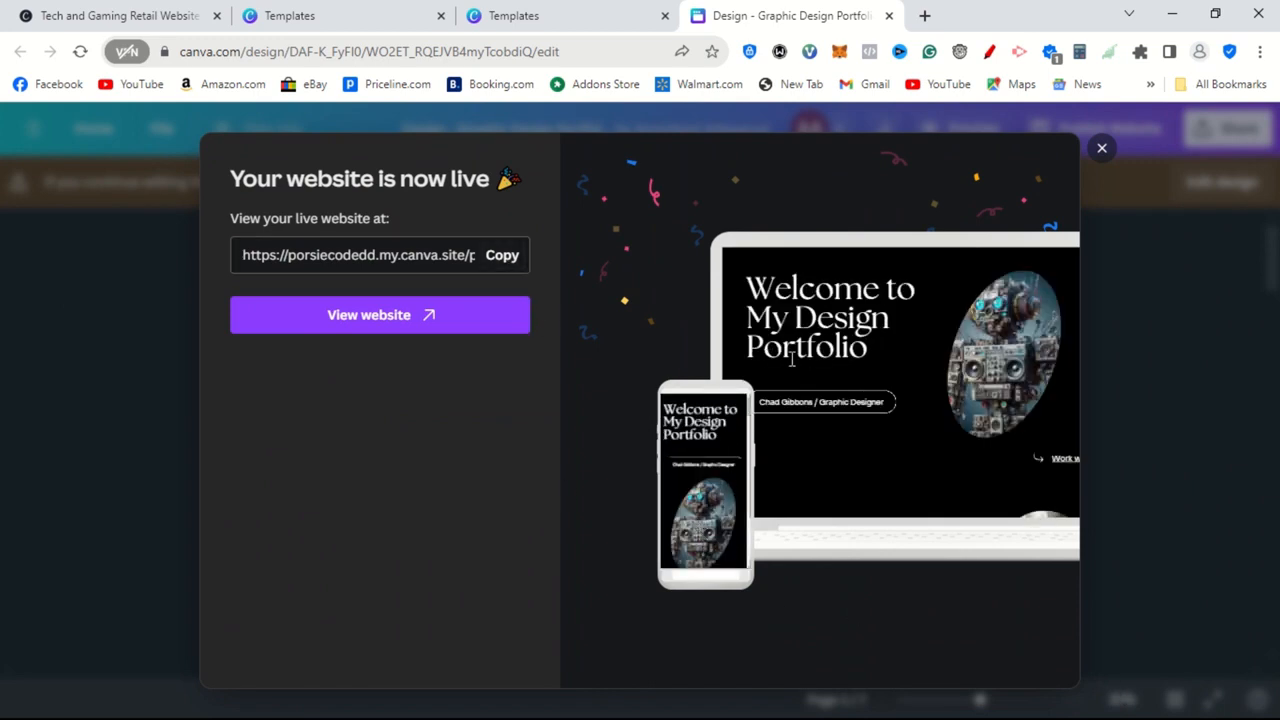
# Open the live website and look over its welcome and "Who is Chad?" sections
pyautogui.click(471, 316)
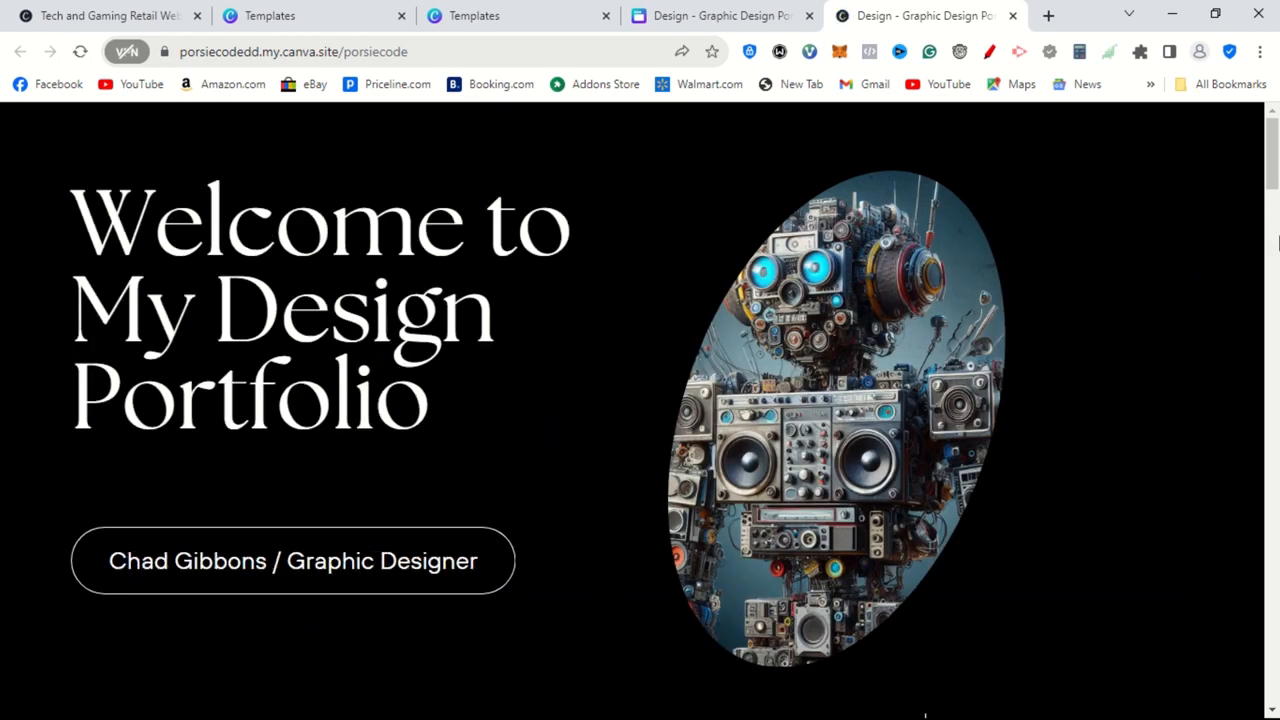
pyautogui.click(1276, 218)
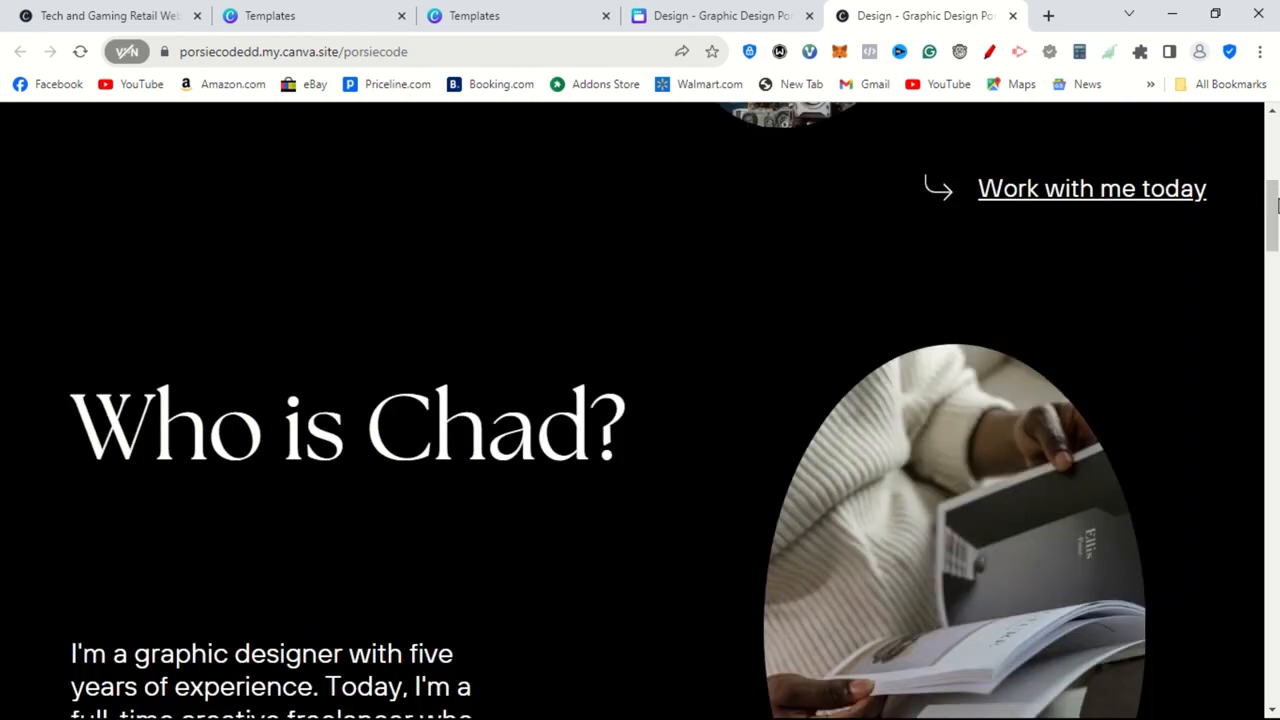
pyautogui.moveTo(1276, 218); pyautogui.dragTo(1277, 192)
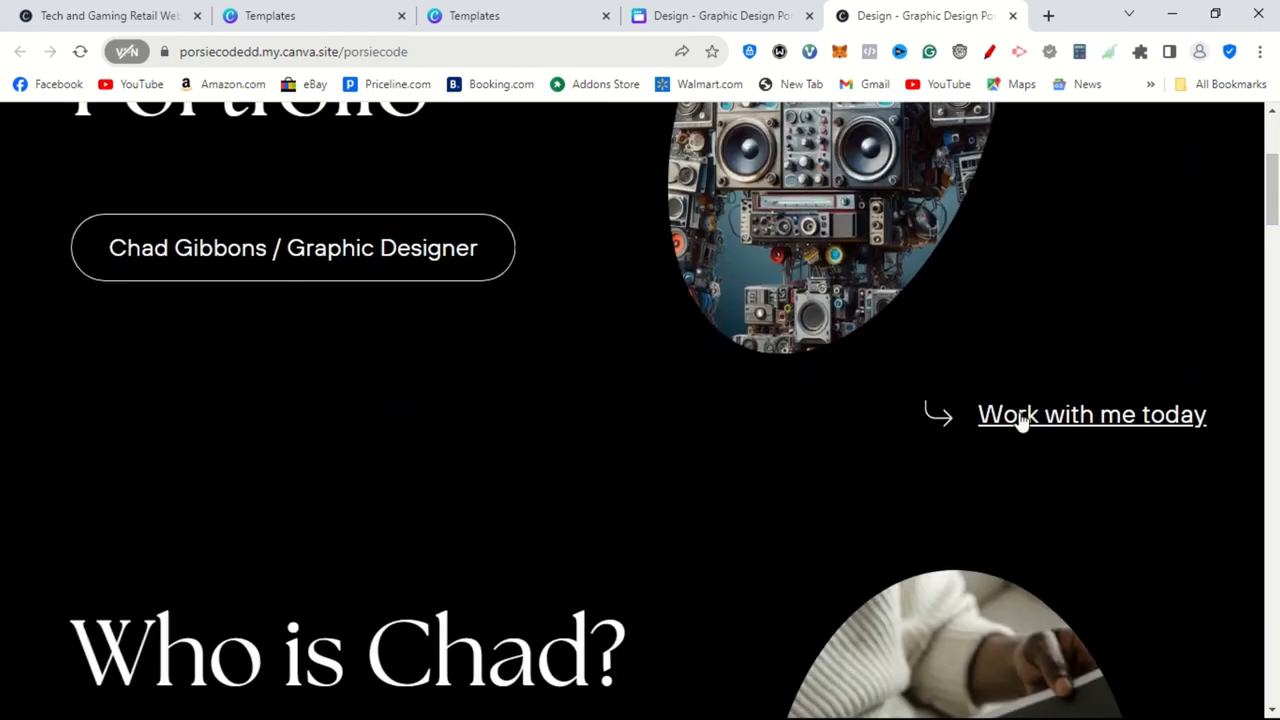
# Test the "Work with me today" link, and return to the published portfolio to look through its remaining sections
pyautogui.click(1076, 425)
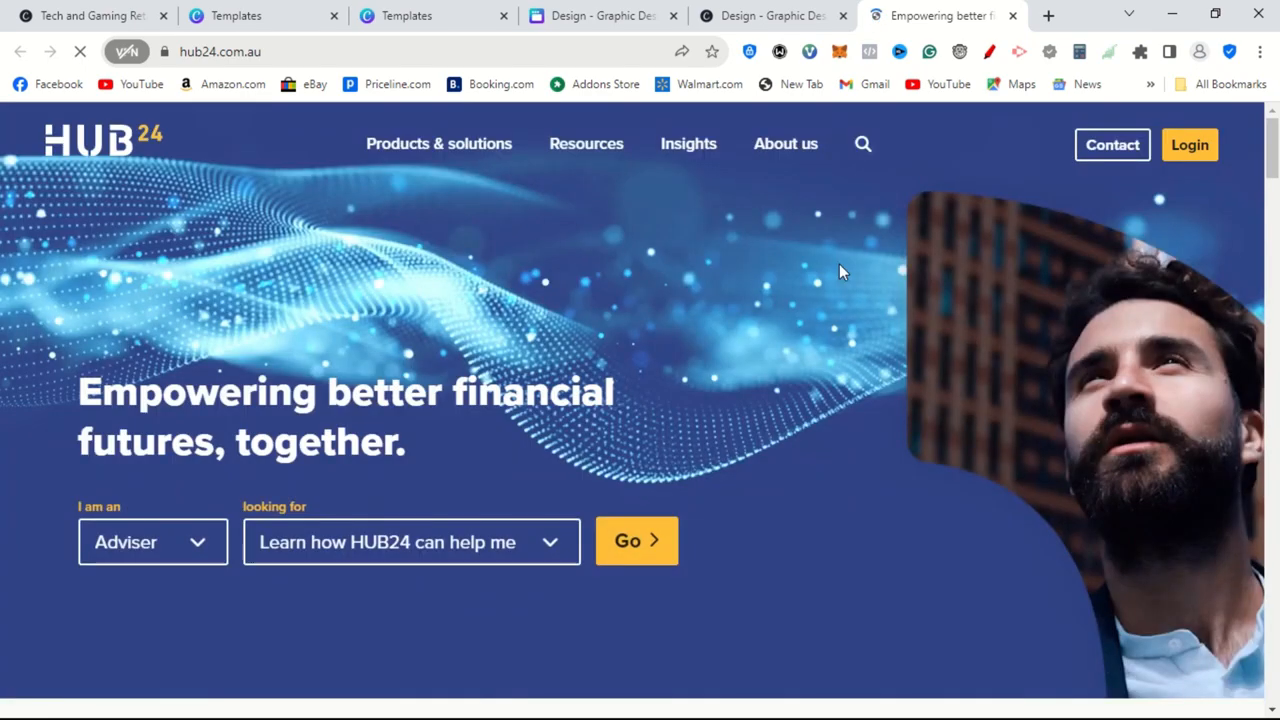
pyautogui.click(776, 15)
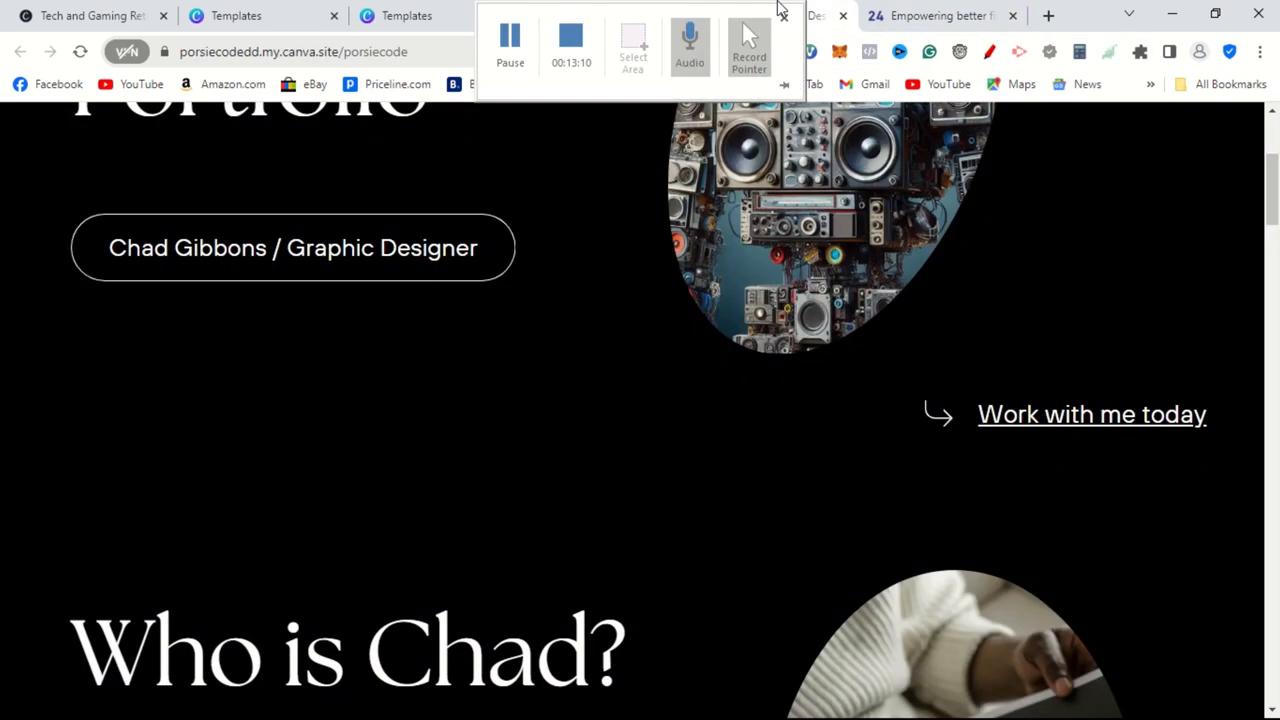
pyautogui.moveTo(1273, 205); pyautogui.dragTo(1275, 607)
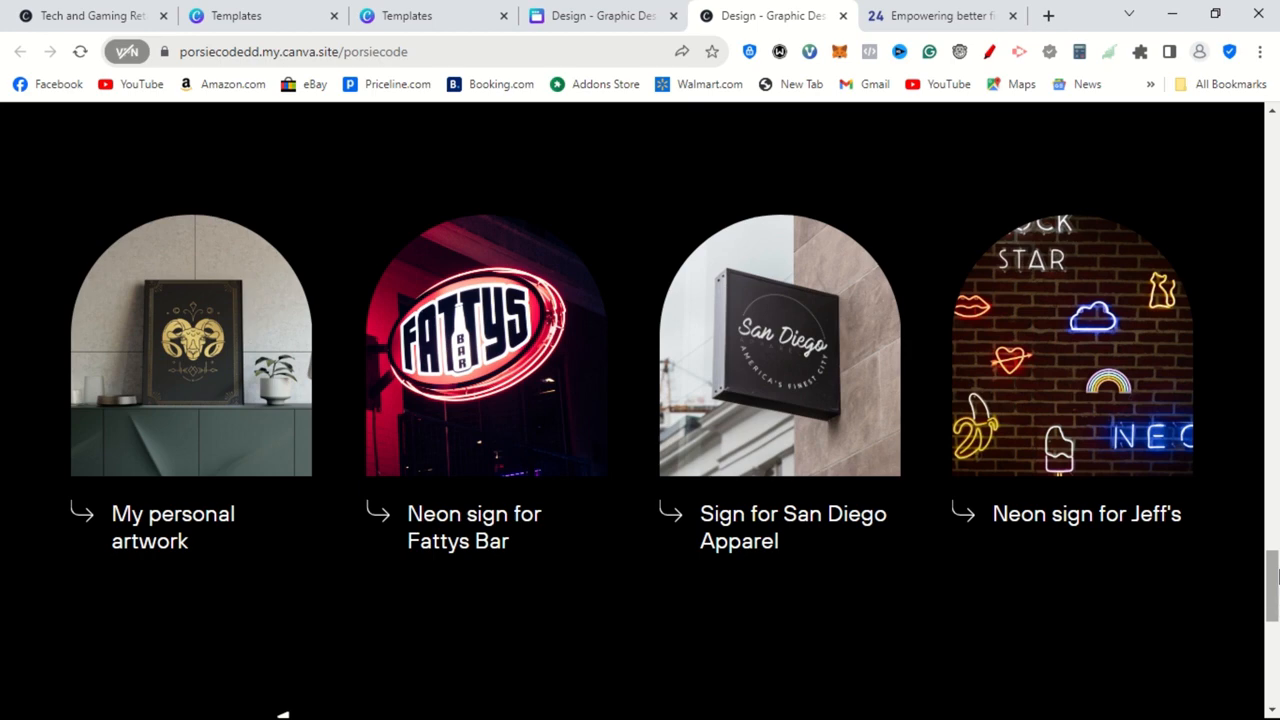
pyautogui.moveTo(1272, 575); pyautogui.dragTo(1272, 365)
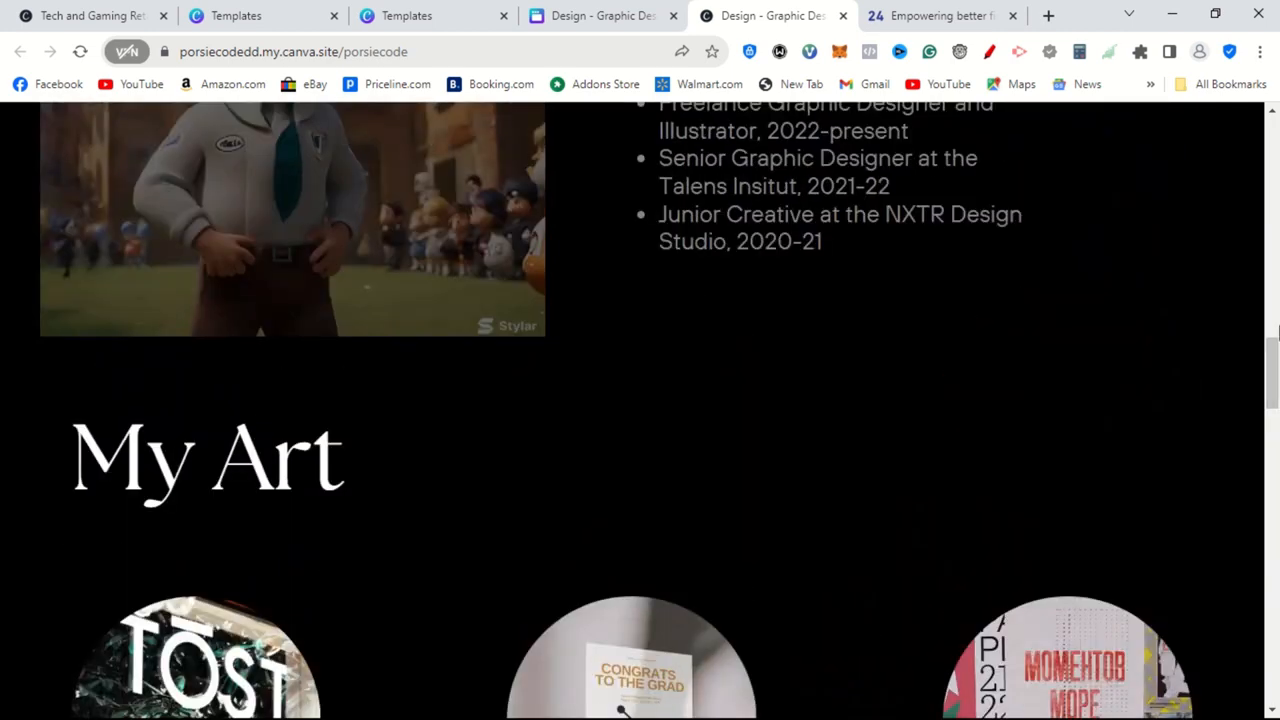